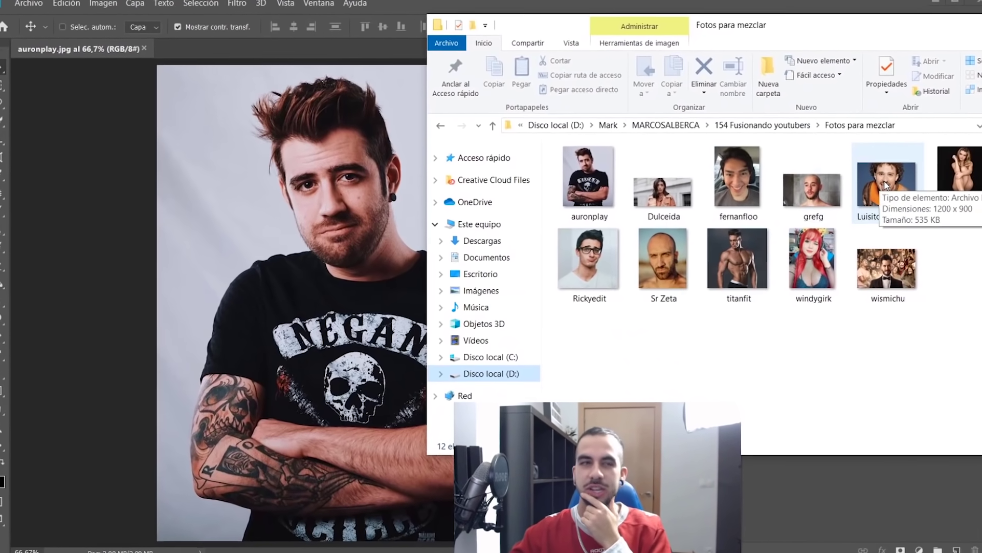
Step: Bring the fernanfloo photo into the auronplay image as a 43% opacity layer
left_click(740, 176)
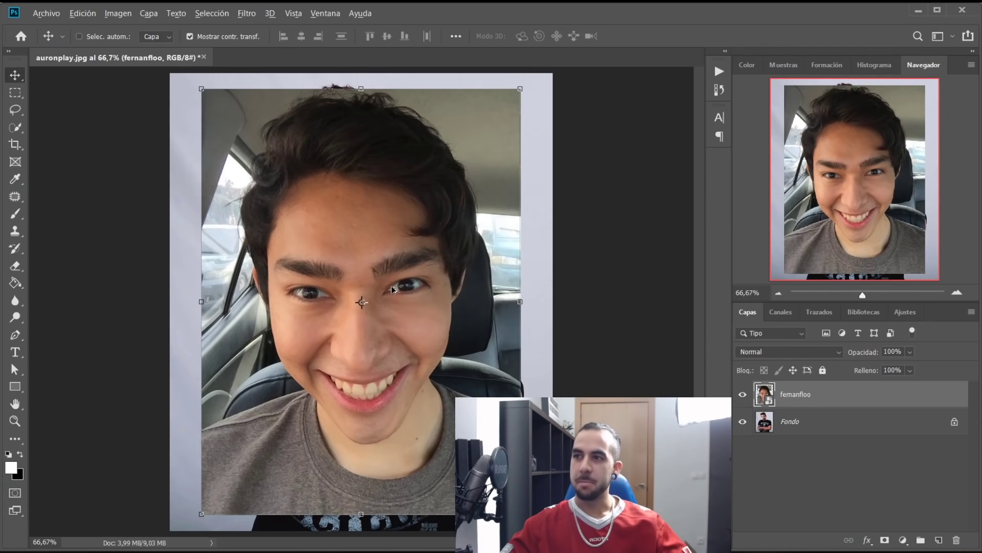
scroll(393, 290, "up", 2)
scroll(389, 290, "down", 3)
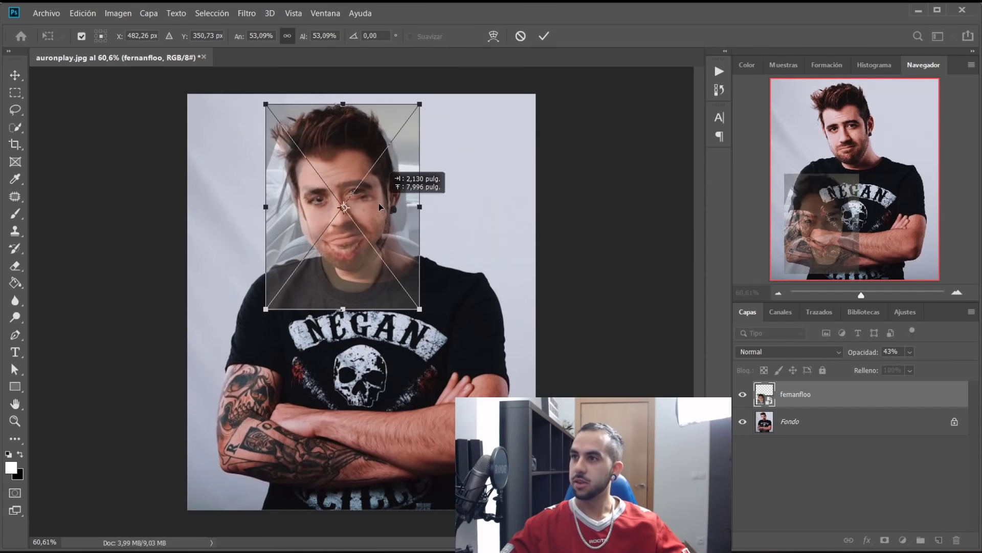
Step: Move and rotate fernanfloo's face onto auronplay's head tilt, commit it, and raise its opacity
scroll(372, 266, "up", 3)
scroll(373, 267, "up", 2)
mouse_move(373, 268)
left_mouse_down()
mouse_move(360, 275)
mouse_move(360, 262)
left_mouse_up()
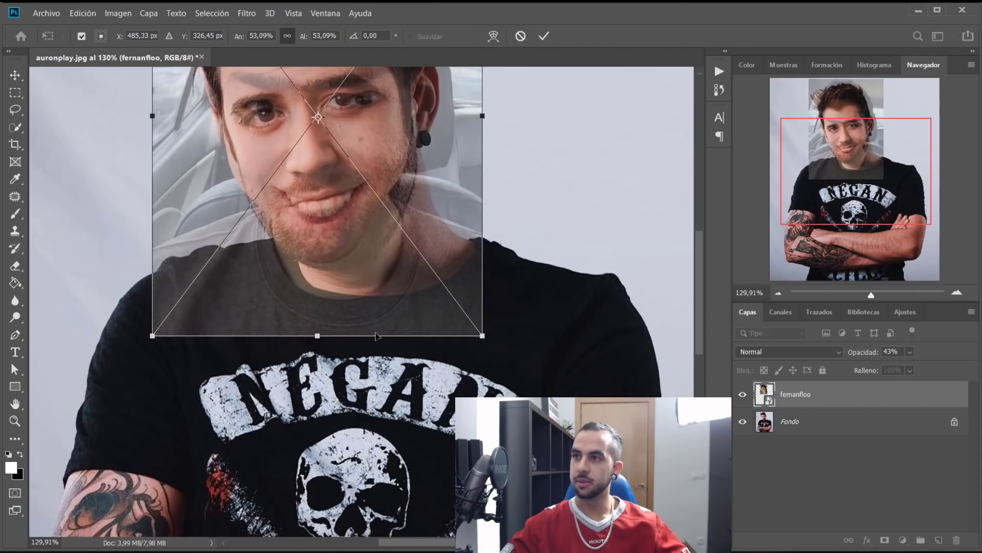
scroll(379, 337, "down", 2)
scroll(443, 214, "down", 1)
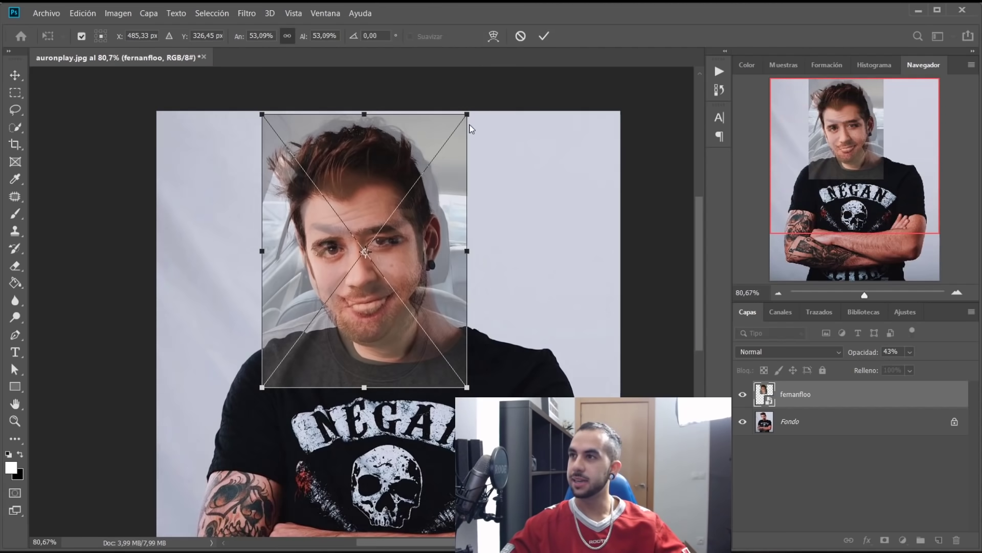
left_click_drag(467, 117, 427, 245)
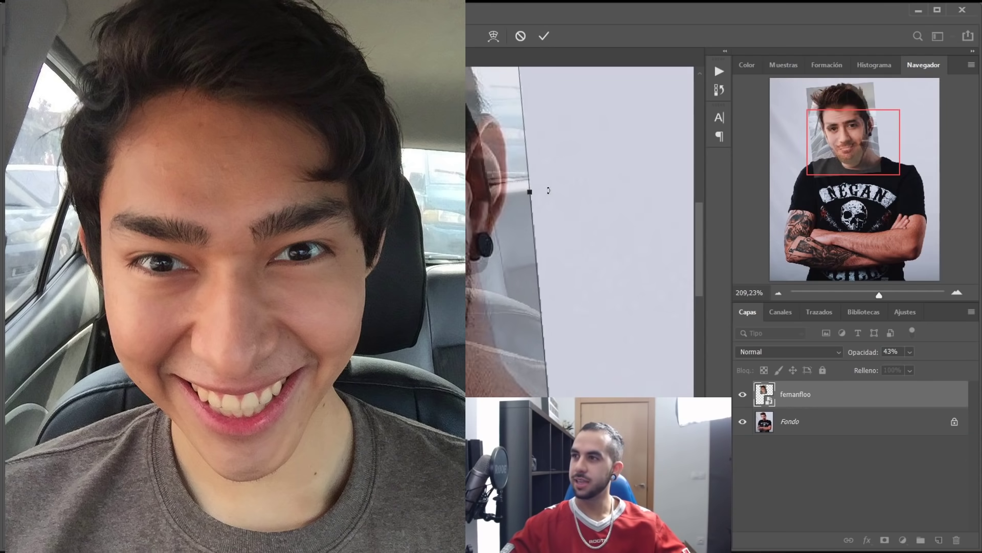
left_click_drag(549, 190, 554, 161)
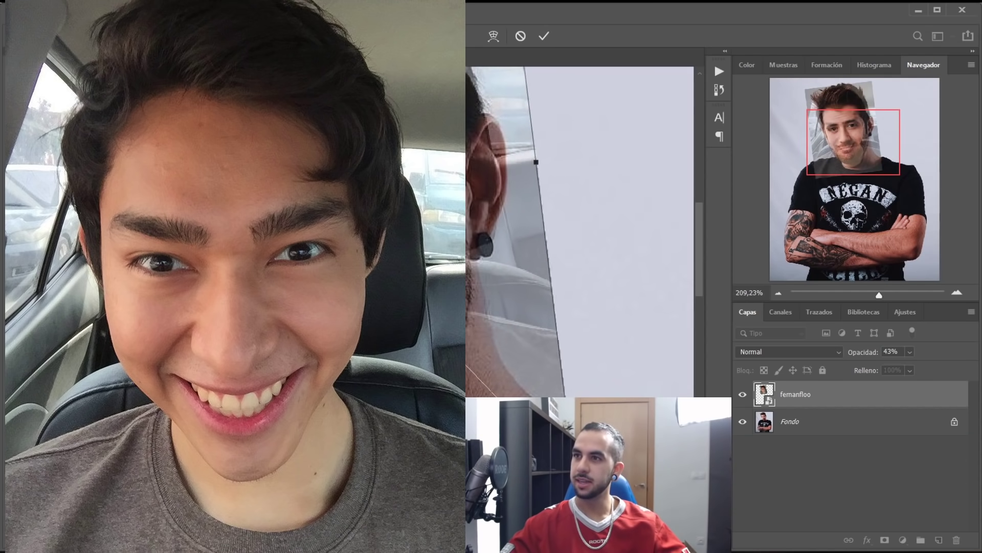
key("Return")
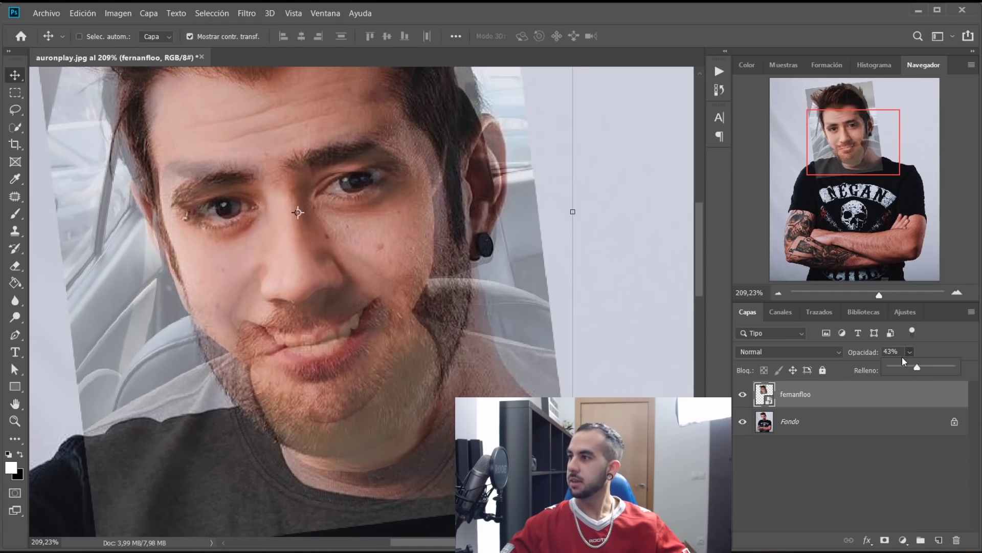
left_click_drag(925, 366, 955, 367)
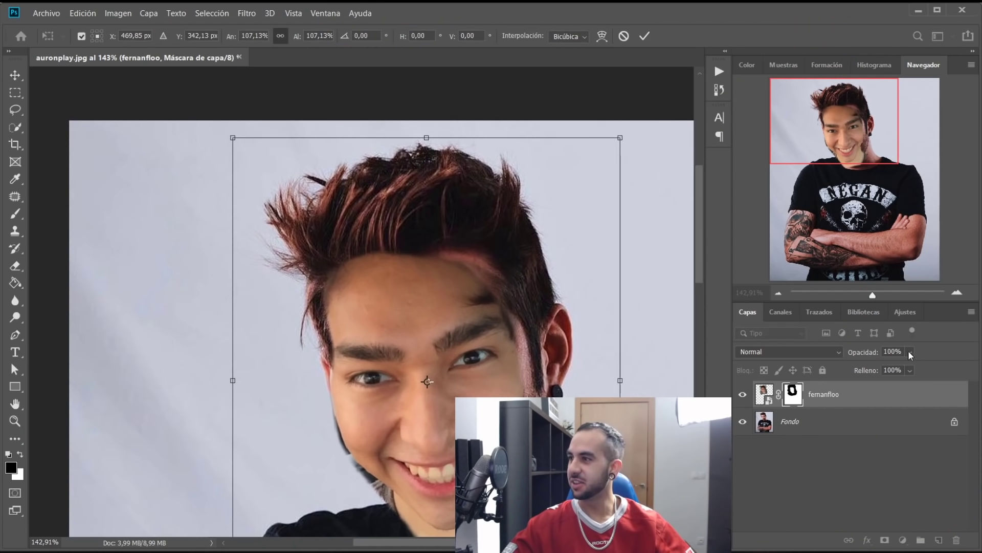
Step: Lower the face layer's opacity and nudge it into line with auronplay's features
left_click(896, 368)
scroll(409, 375, "up", 3)
left_click_drag(410, 375, 461, 353)
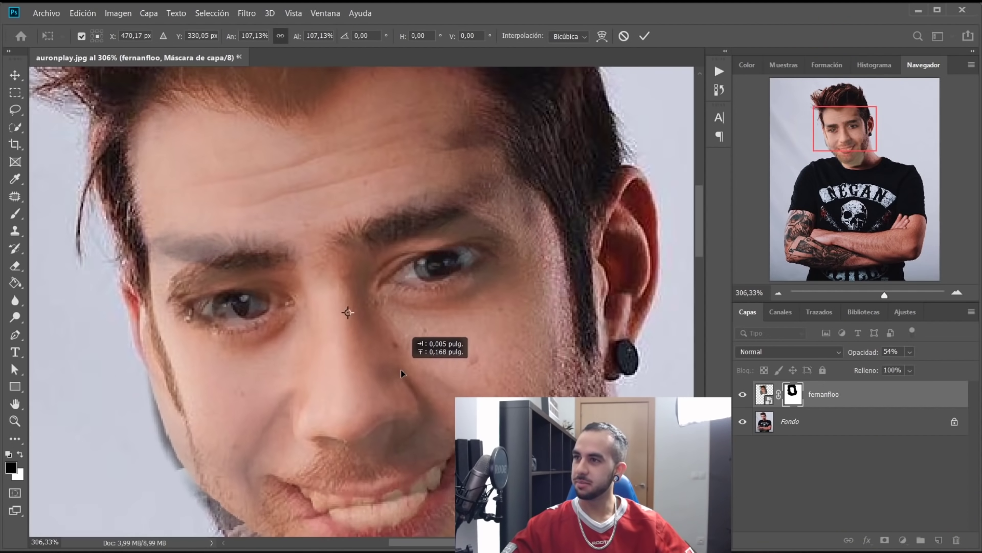
scroll(461, 354, "down", 5)
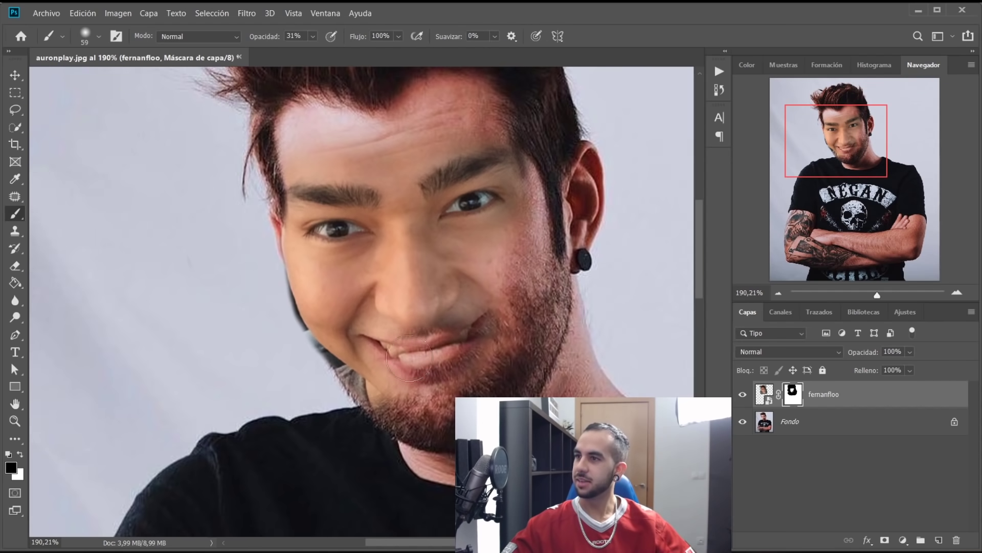
Step: Mask away the dark left-jaw strip and blend the cheek beside the nose with a smaller soft brush
left_click_drag(376, 348, 300, 361)
key("bracketleft")
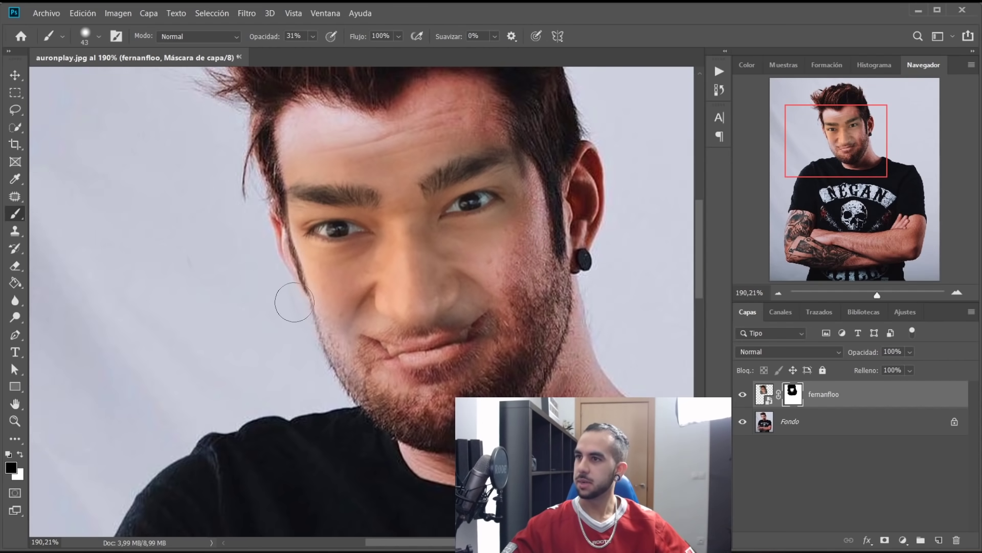
right_click(432, 340)
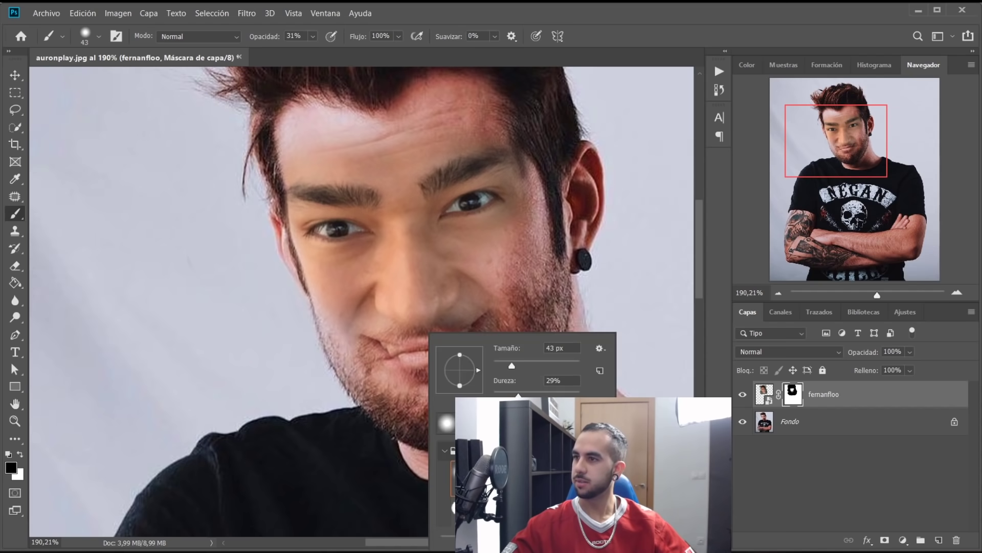
scroll(411, 336, "up", 3)
right_click(431, 305)
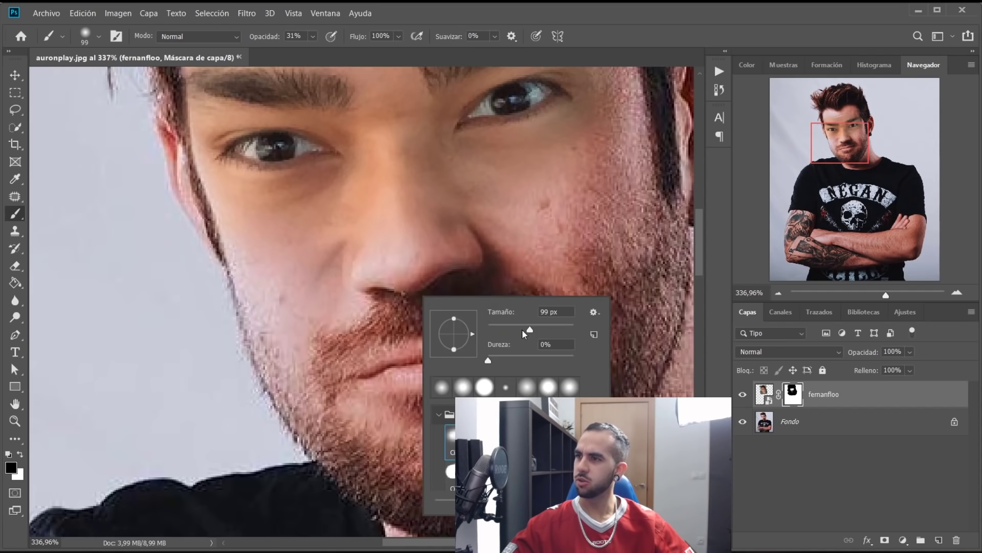
left_click(343, 246)
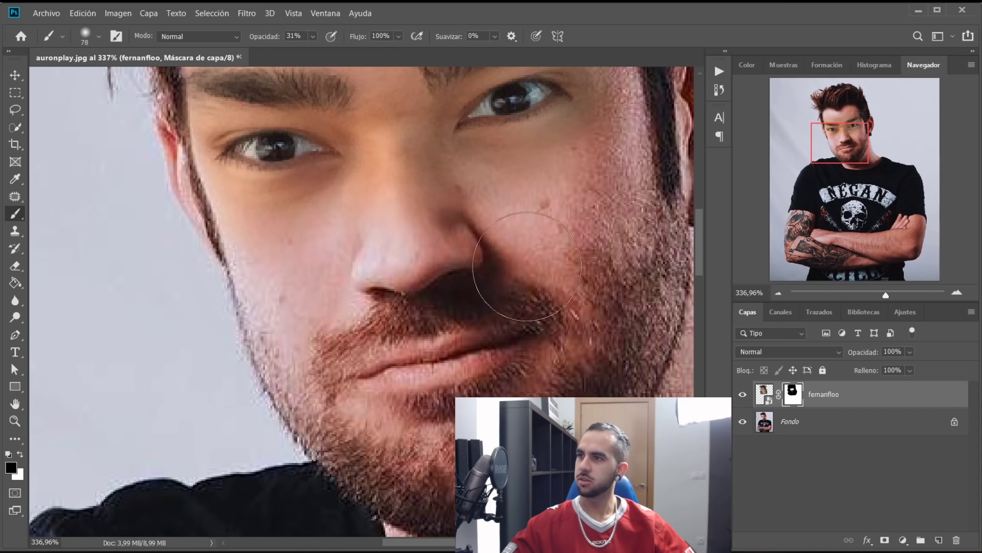
scroll(352, 389, "down", 2)
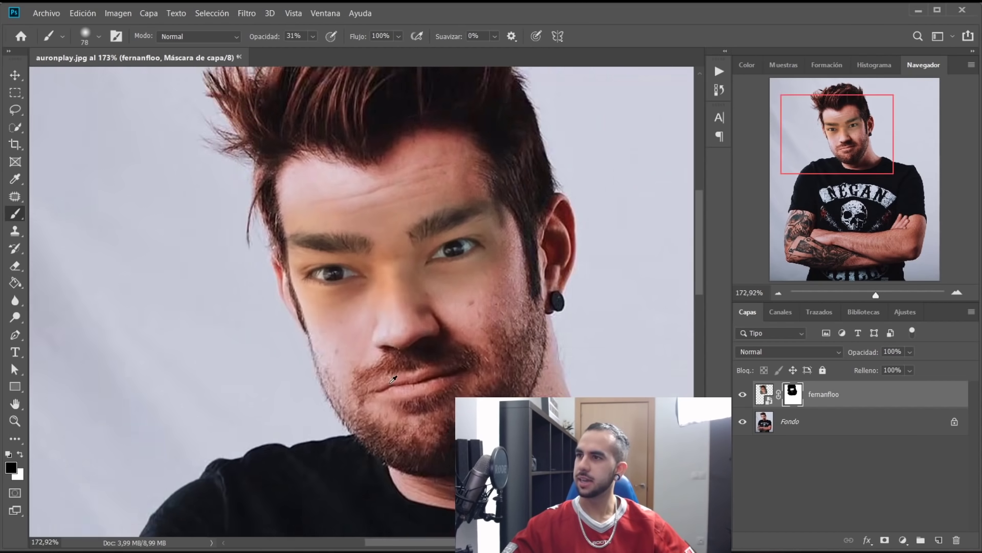
scroll(352, 389, "down", 3)
scroll(326, 184, "up", 1)
scroll(326, 184, "up", 2)
scroll(326, 184, "up", 2)
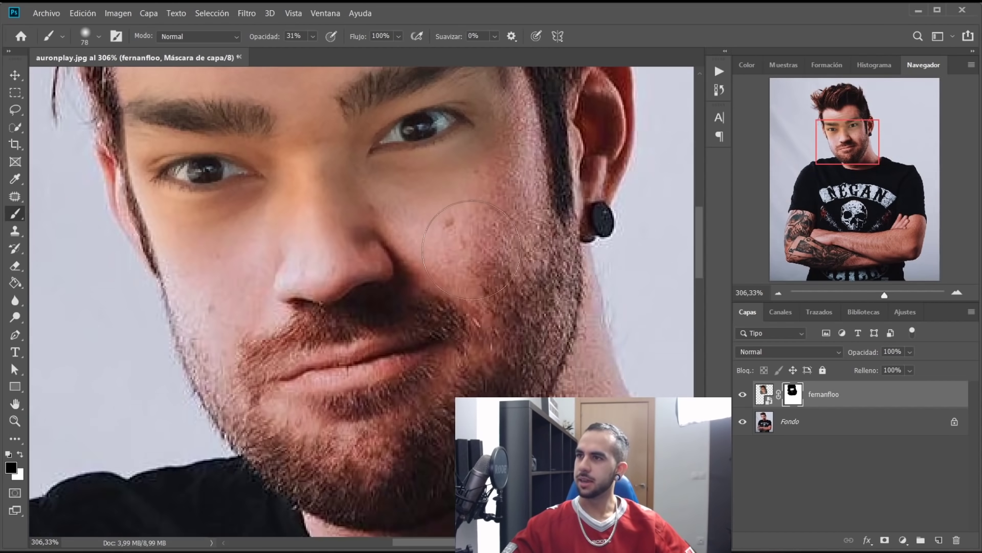
scroll(326, 184, "up", 2)
key("v")
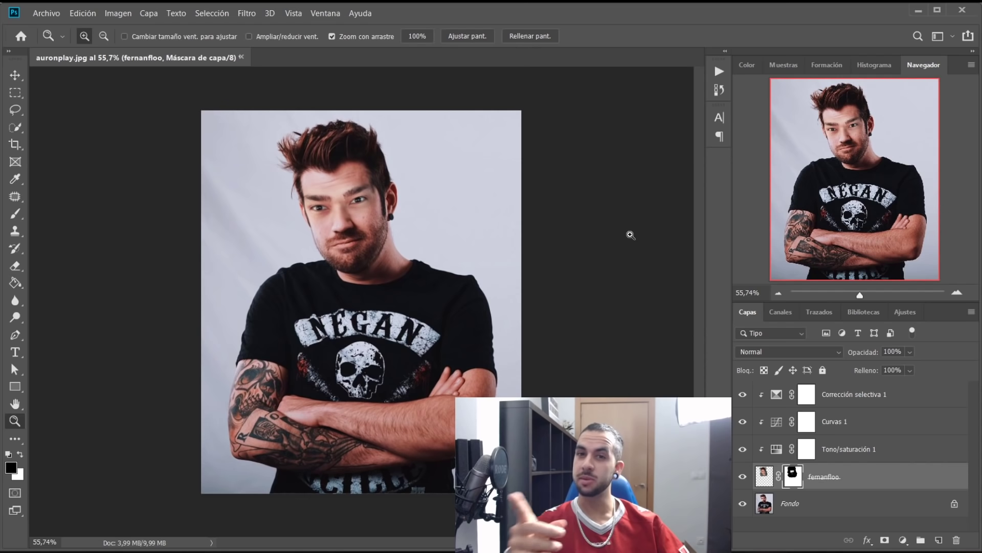
Step: Zoom in and out to inspect the blended fernanfloo face on the full composite
left_click_drag(631, 235, 441, 236)
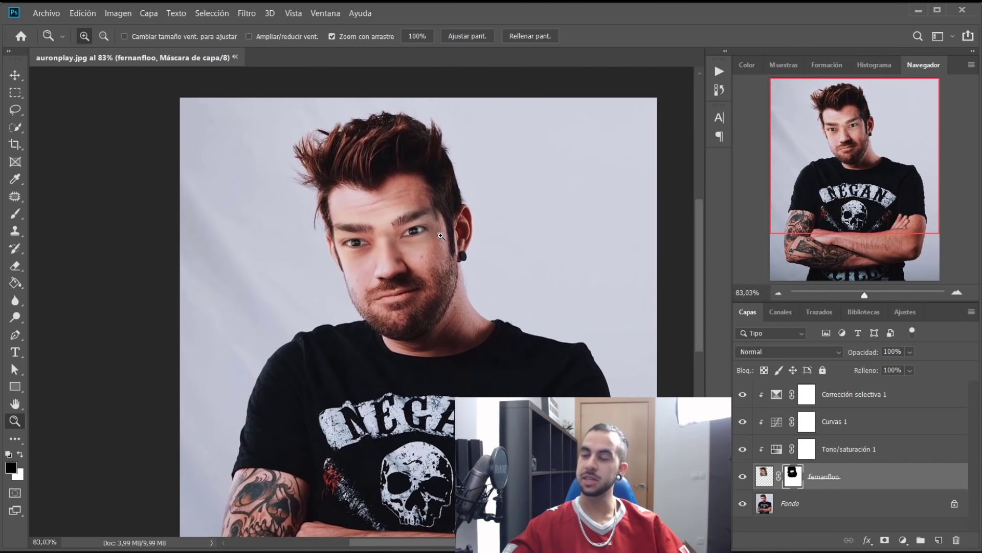
left_click_drag(520, 239, 403, 202)
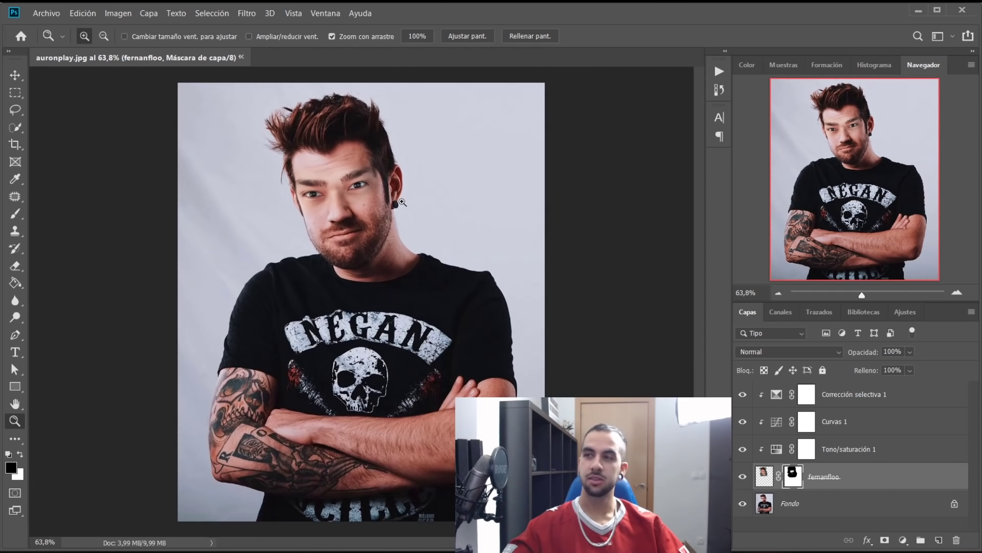
left_click_drag(377, 164, 399, 178)
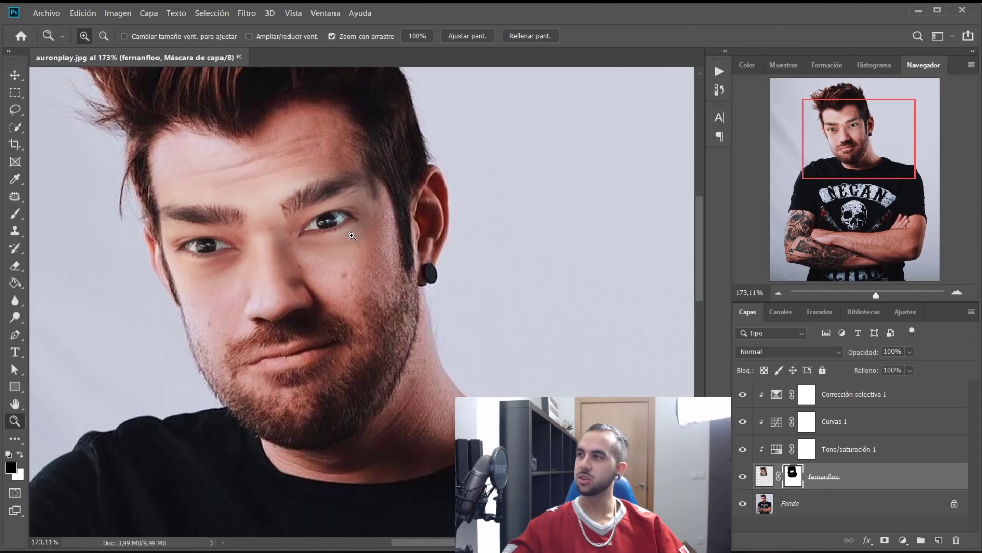
key("ctrl+0")
left_click(46, 13)
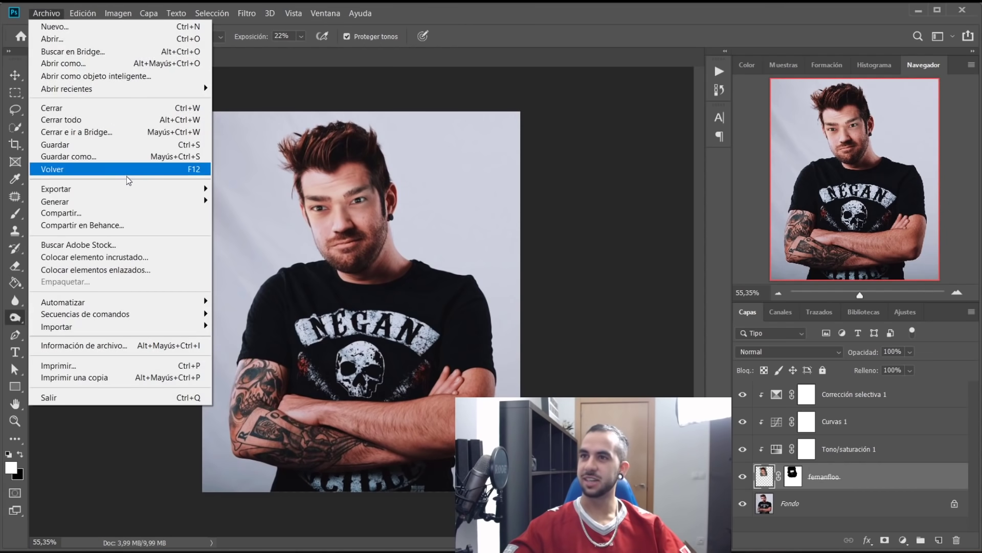
Step: Save a JPEG copy of the composite in Editado, finishing the file name with 'oo'
left_click(125, 158)
type("AuronFl")
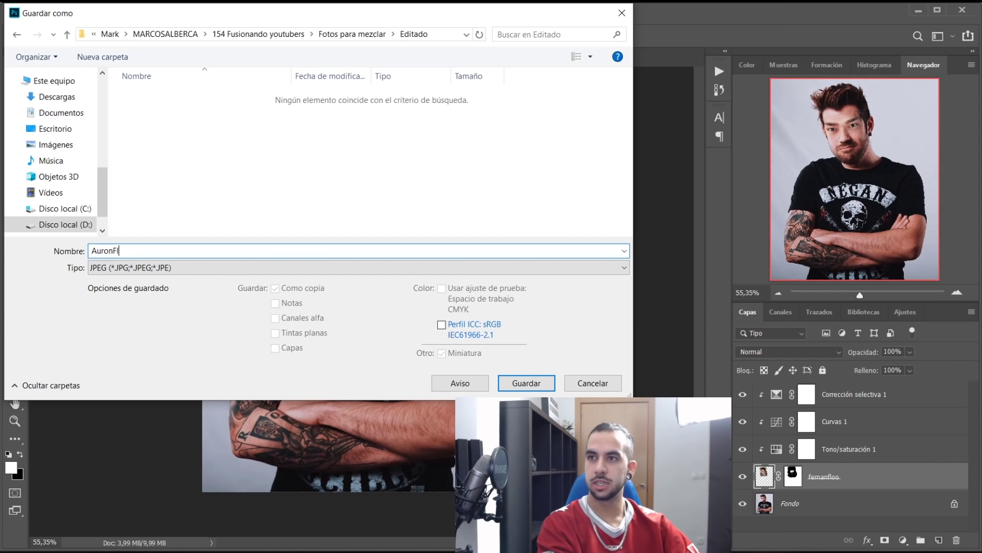
type("oo")
key("Return")
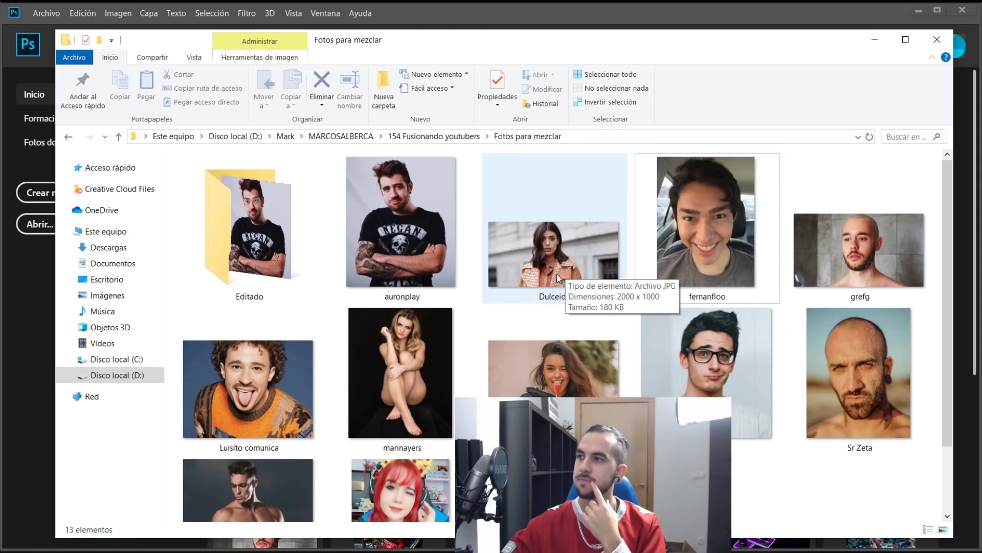
Step: Browse the Dulceida, marinayers and windygirk photos and pick the ones for the next composite
left_click(557, 274)
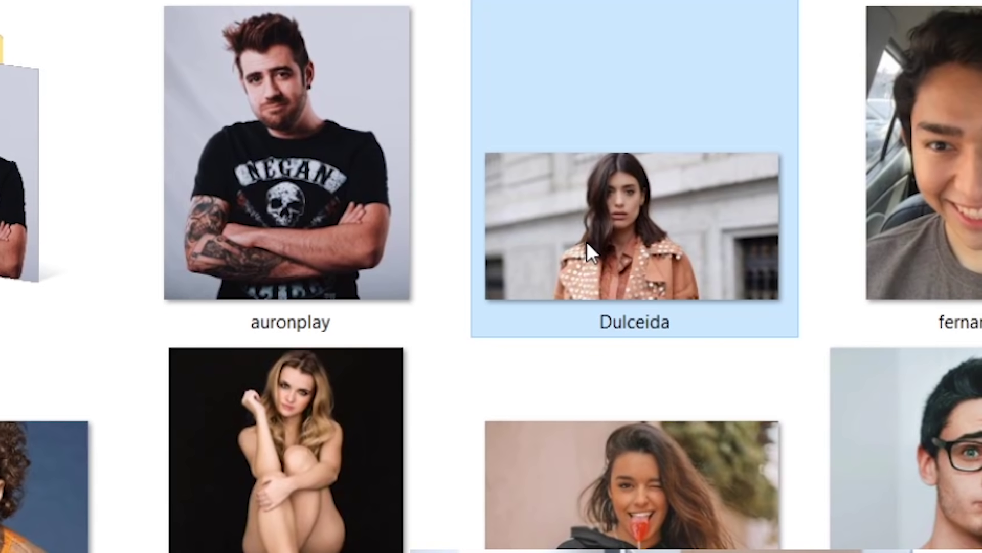
left_click(217, 508)
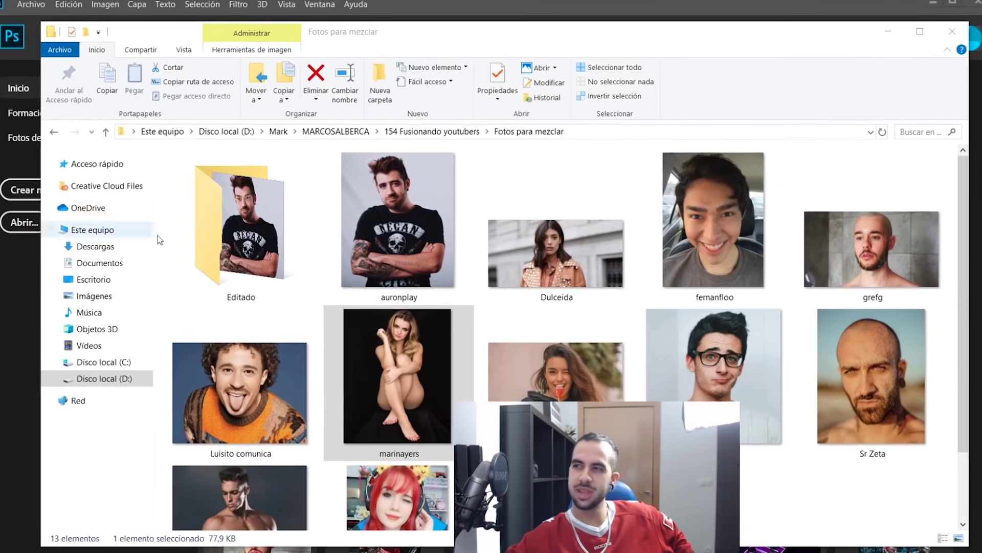
scroll(160, 240, "down", 2)
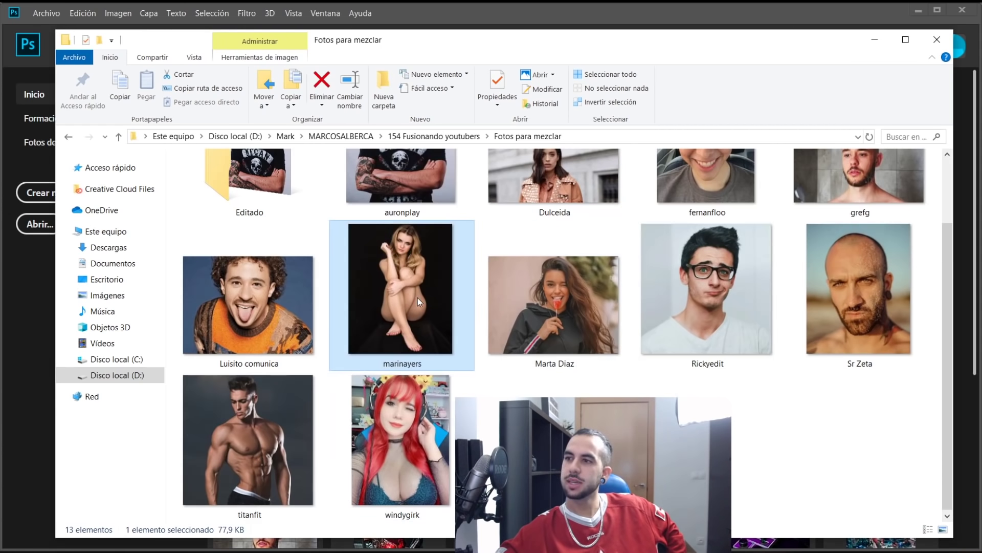
left_click(420, 439)
scroll(421, 439, "up", 2)
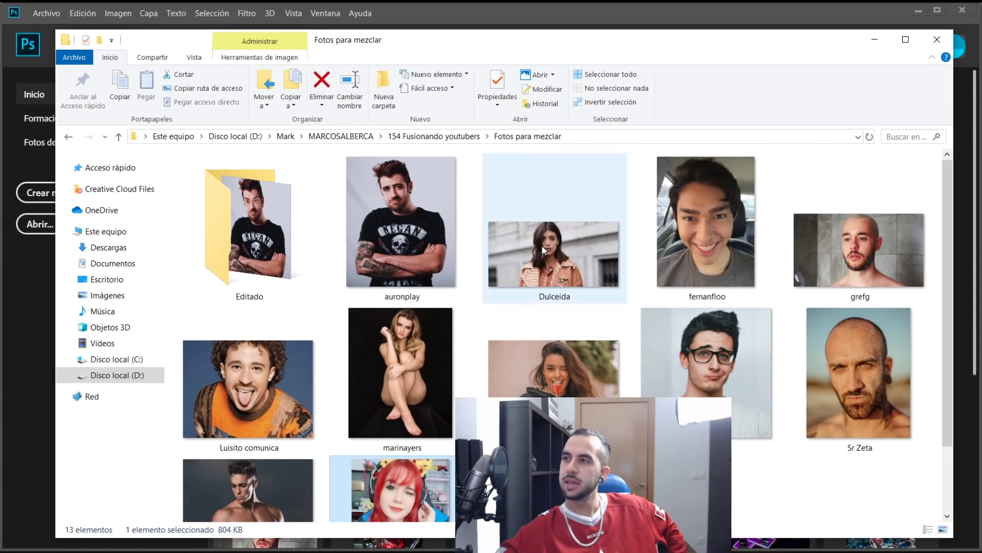
left_click(542, 245)
left_click(552, 382)
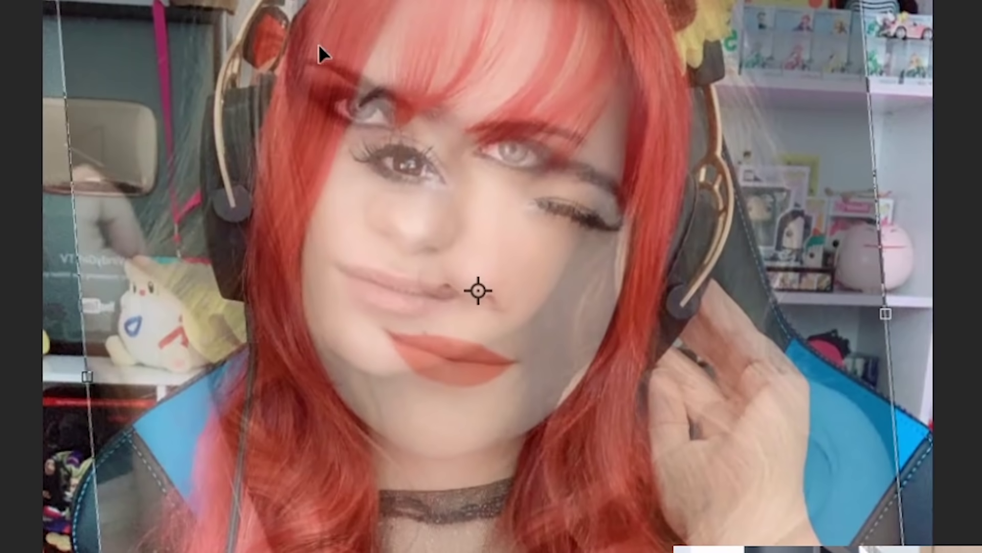
left_click_drag(369, 178, 388, 202)
left_click_drag(525, 176, 530, 184)
left_click_drag(676, 98, 663, 83)
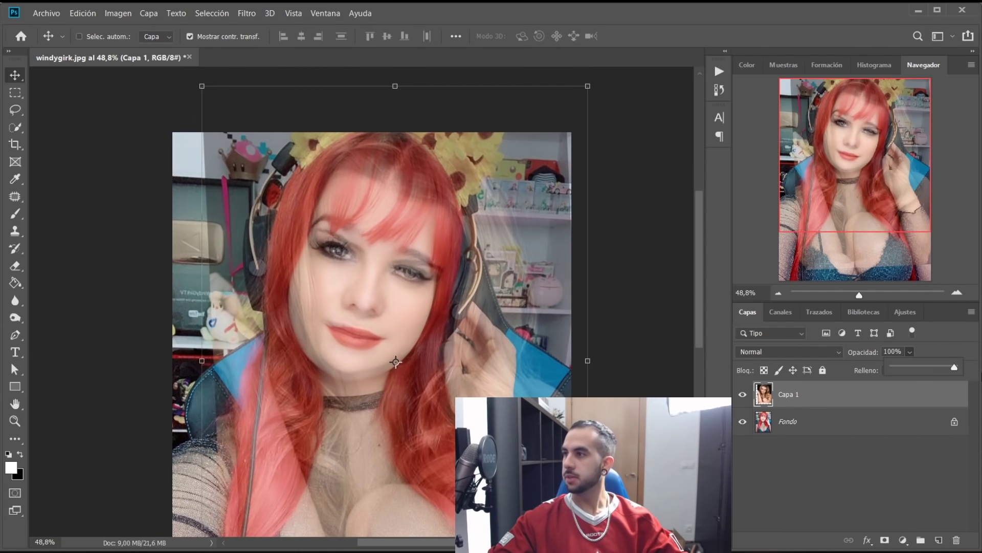
key("b")
right_click(423, 332)
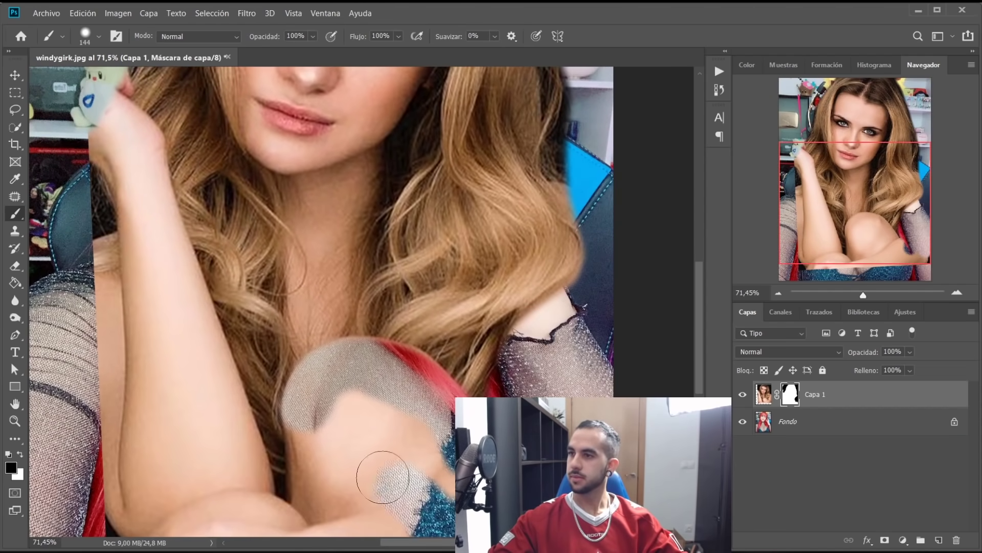
Step: Paint the mask to reveal the grey dress and hand underneath the face layer
left_click_drag(383, 476, 359, 358)
scroll(333, 307, "down", 3)
left_click_drag(173, 245, 147, 267)
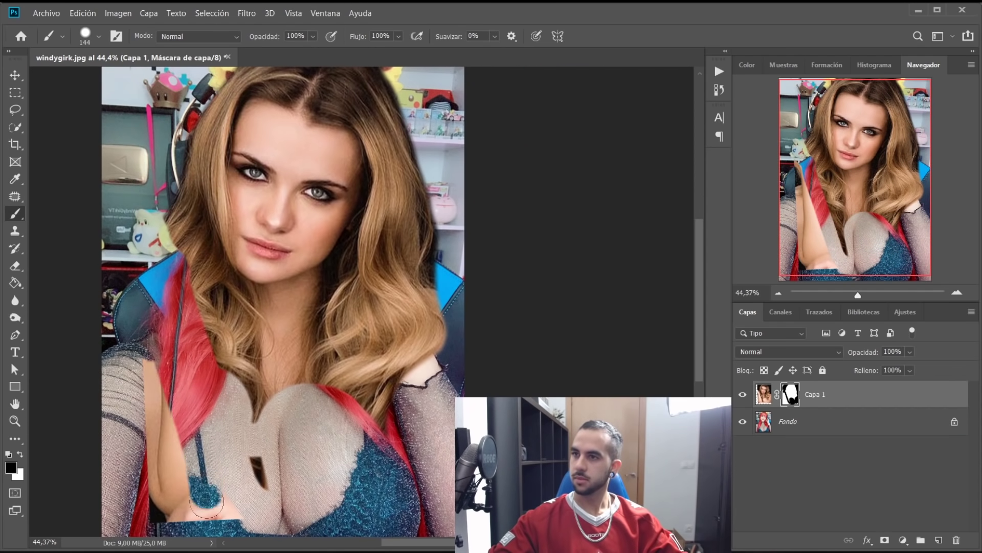
scroll(147, 267, "up", 3)
key("v")
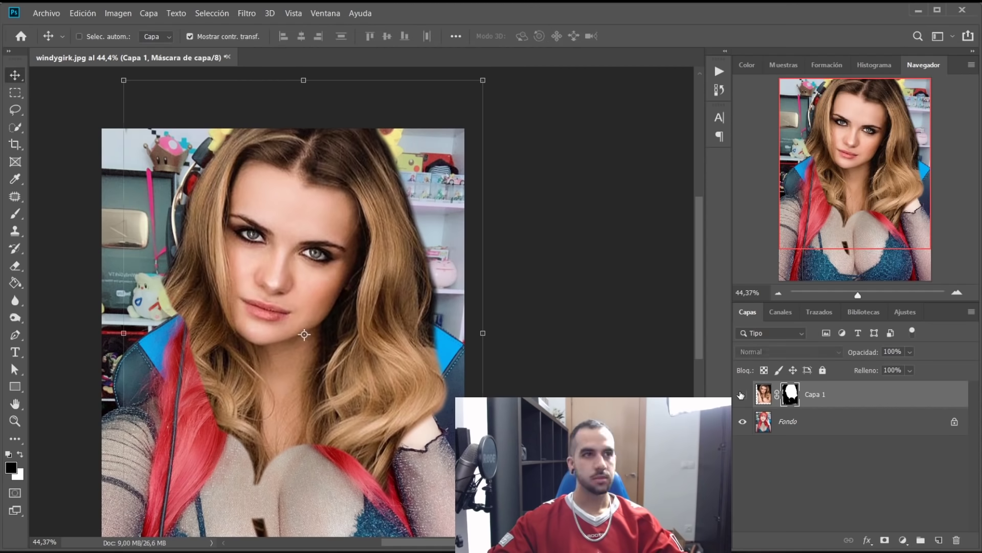
Step: Compare against the original, then paint the face mask to bring back the red bangs
left_click(740, 394)
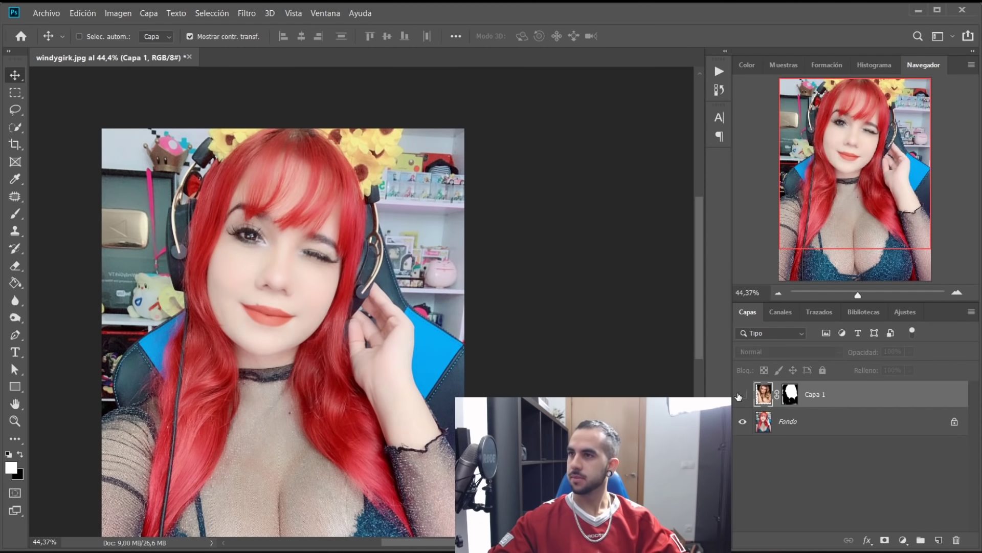
left_click(741, 395)
left_click(790, 394)
scroll(292, 346, "up", 3)
key("b")
left_click_drag(246, 215, 225, 169)
left_click_drag(333, 235, 220, 145)
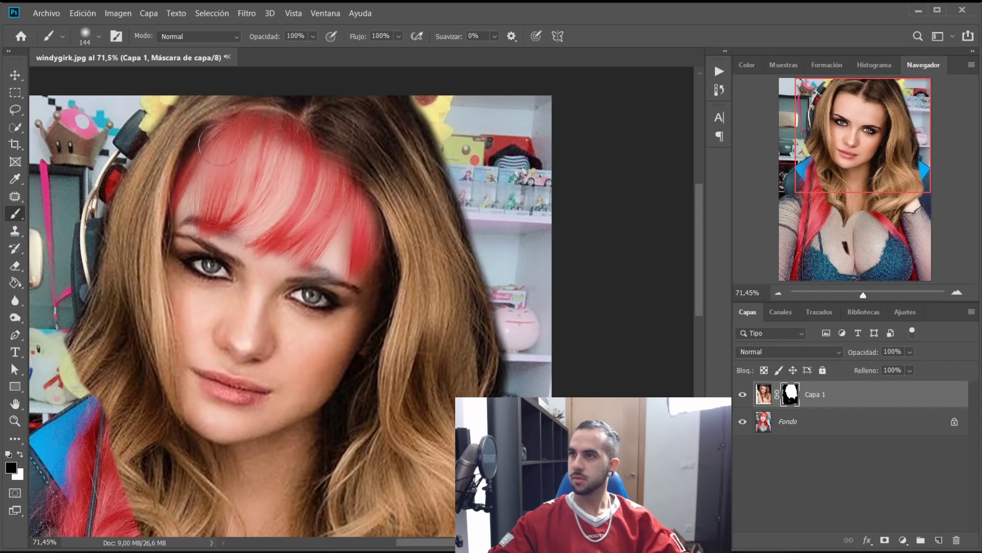
scroll(220, 144, "up", 2)
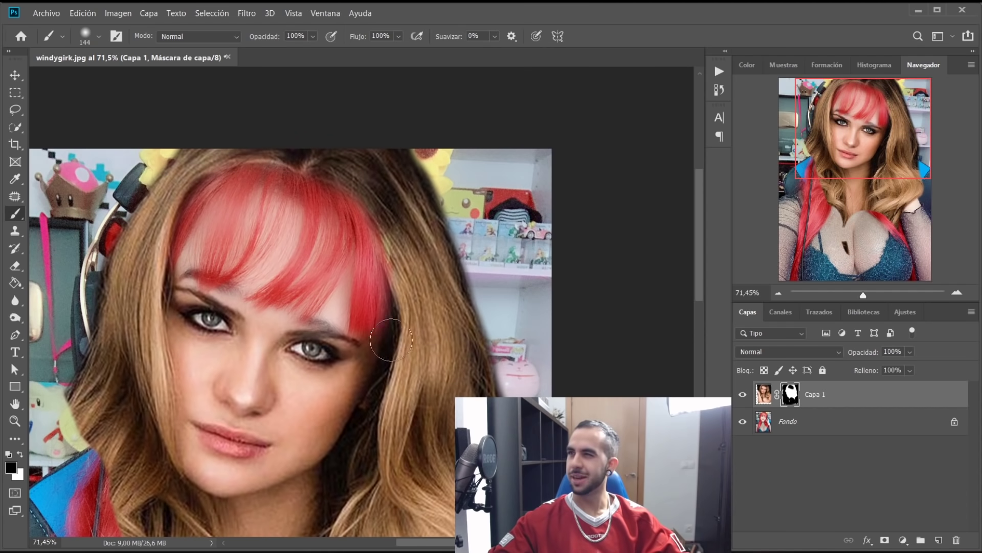
scroll(391, 340, "down", 2)
scroll(460, 335, "down", 2)
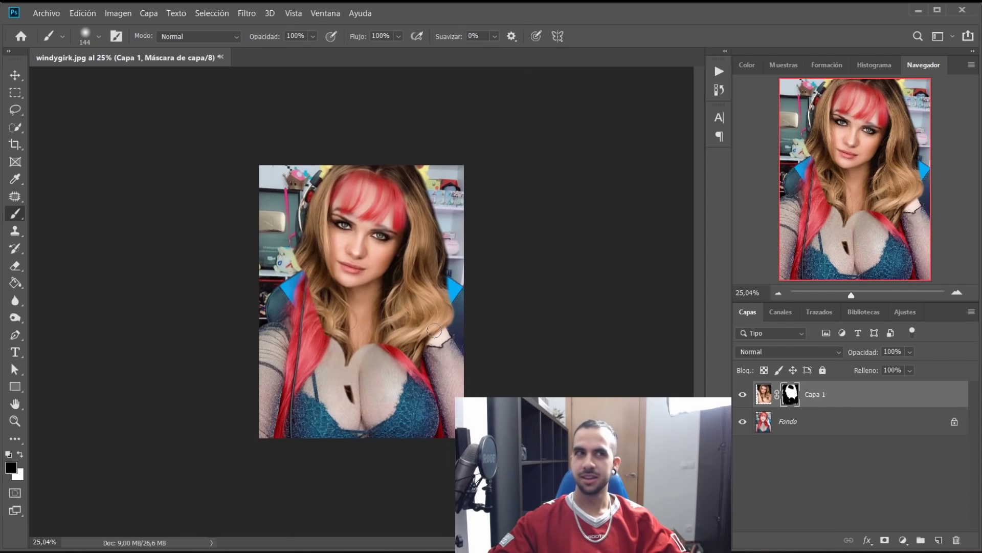
scroll(380, 265, "up", 1)
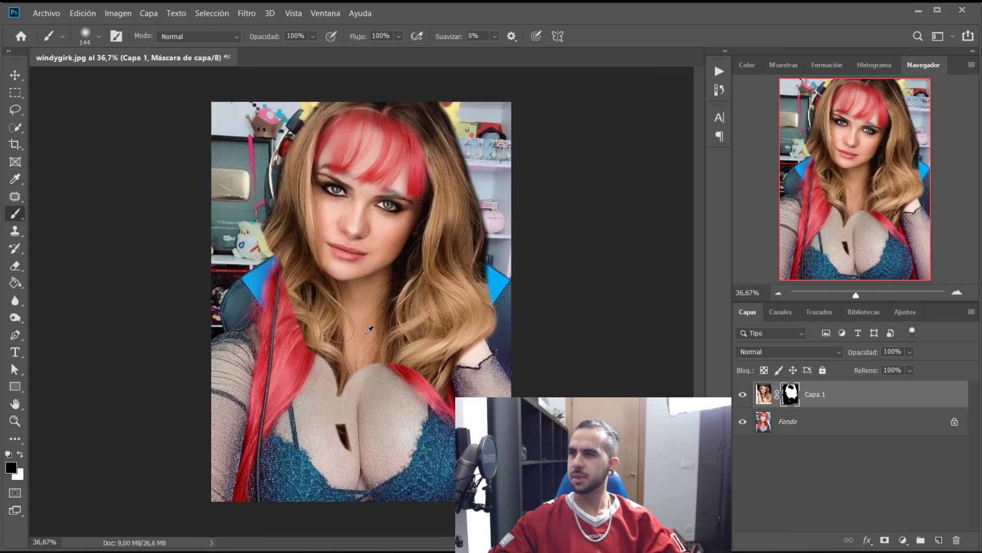
scroll(374, 279, "up", 1)
scroll(364, 297, "up", 1)
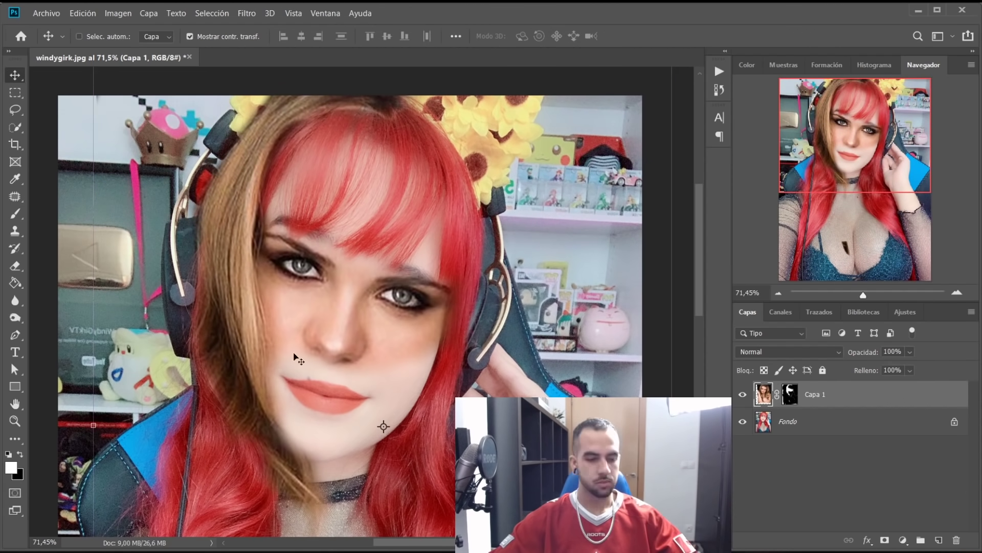
scroll(432, 431, "down", 2)
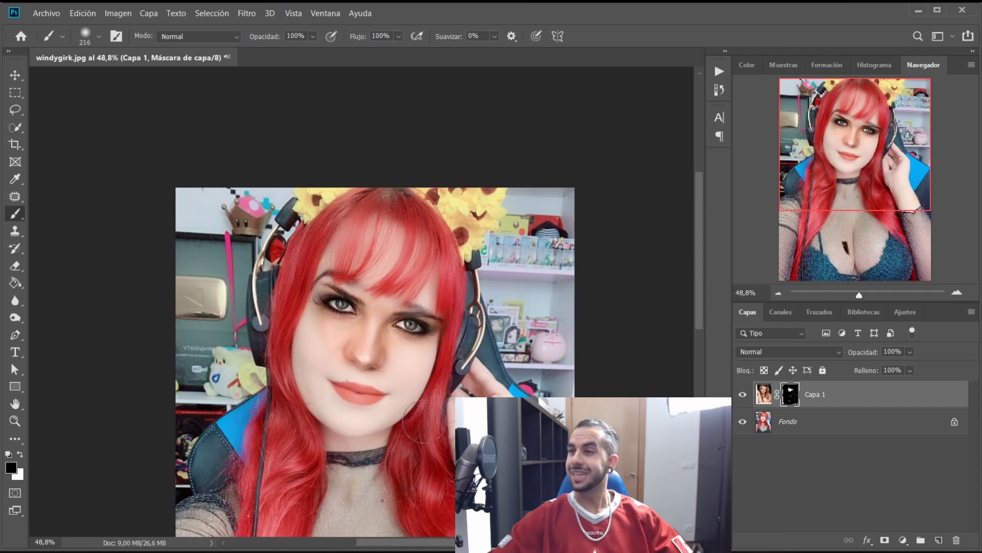
scroll(433, 364, "up", 3)
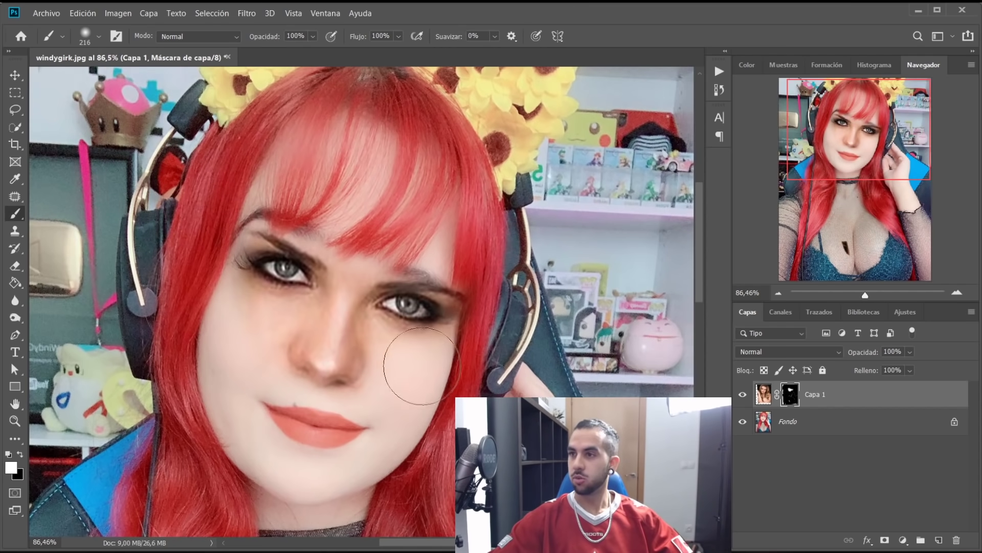
scroll(406, 351, "up", 1)
Step: Restore natural pink lips over the lipstick and zoom to check the face
key("x")
mouse_move(303, 429)
left_mouse_down()
mouse_move(307, 406)
mouse_move(284, 374)
left_mouse_up()
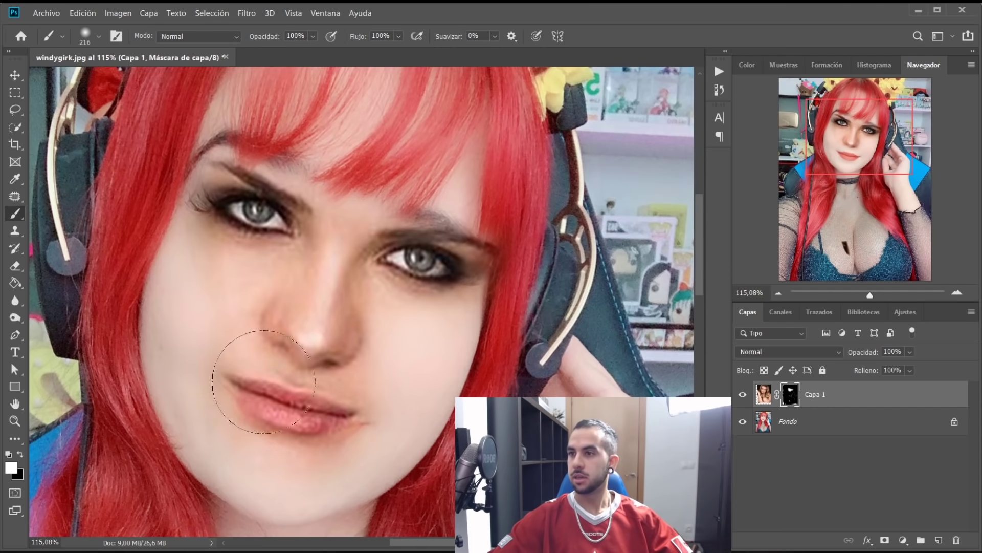
scroll(270, 385, "down", 7)
scroll(387, 217, "up", 2)
scroll(387, 217, "up", 3)
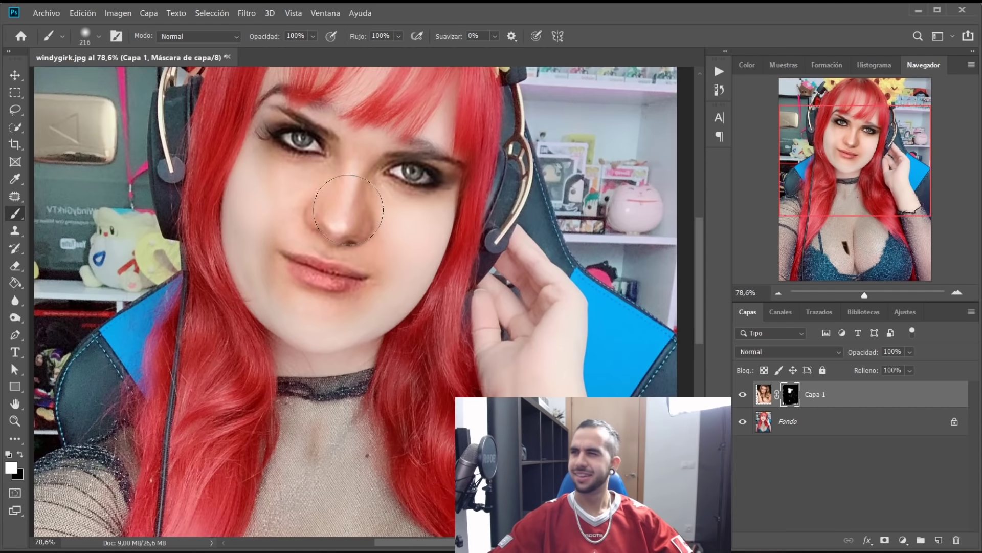
scroll(256, 169, "up", 1)
key("z")
left_click(352, 235)
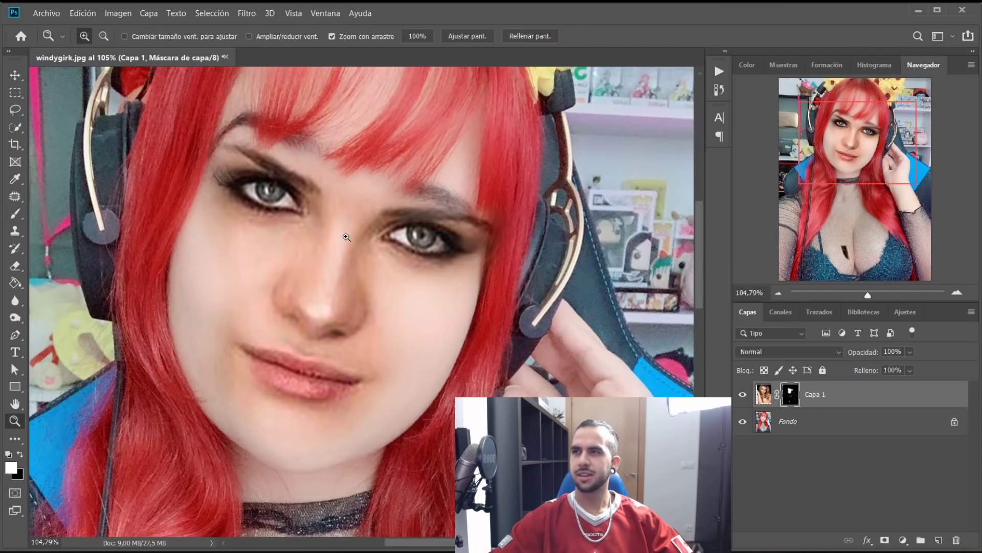
left_click(347, 252, "alt")
Step: Turn the red hairline and cheek strands brown, then set brush strength to 28%
key("b")
left_click_drag(325, 149, 291, 153)
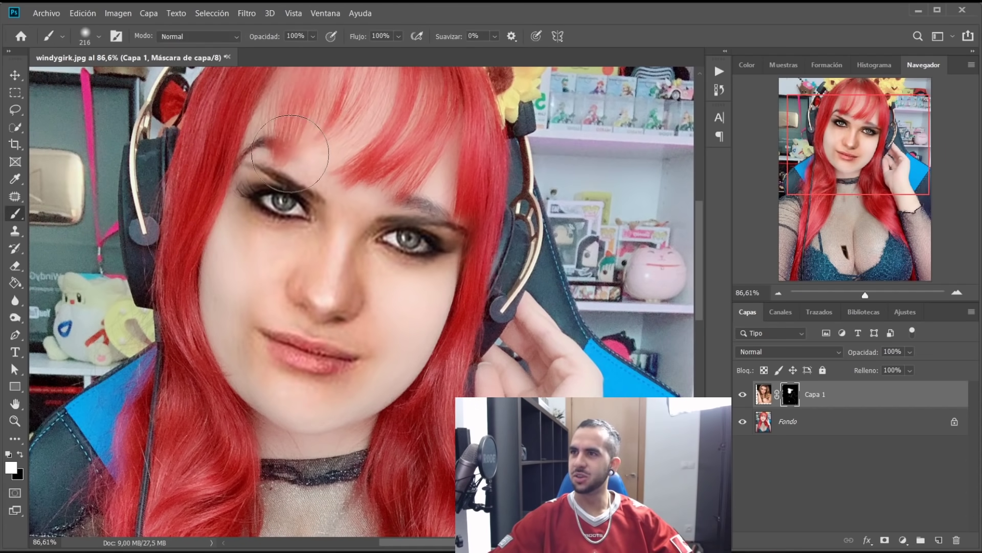
scroll(420, 262, "down", 5)
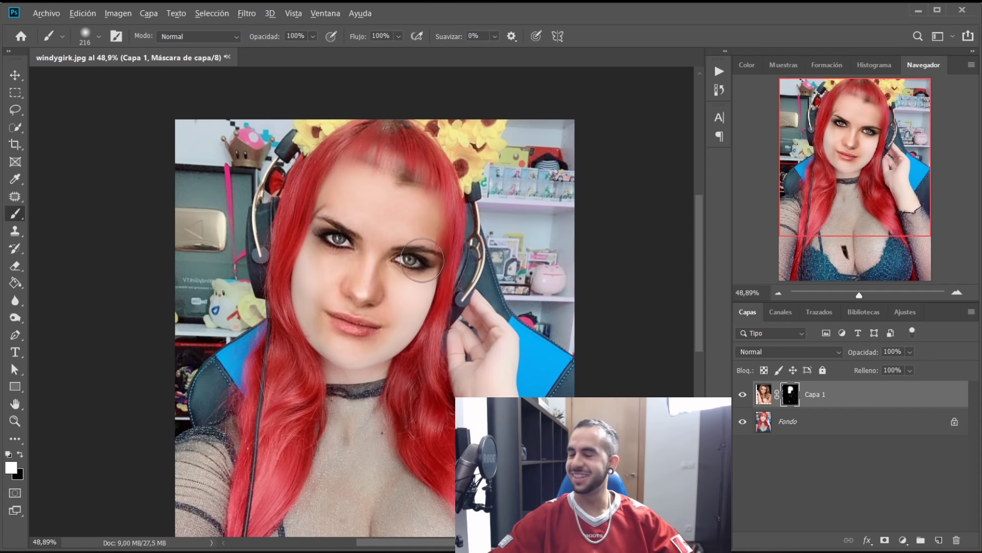
scroll(423, 261, "up", 2)
scroll(405, 236, "up", 1)
scroll(381, 207, "up", 2)
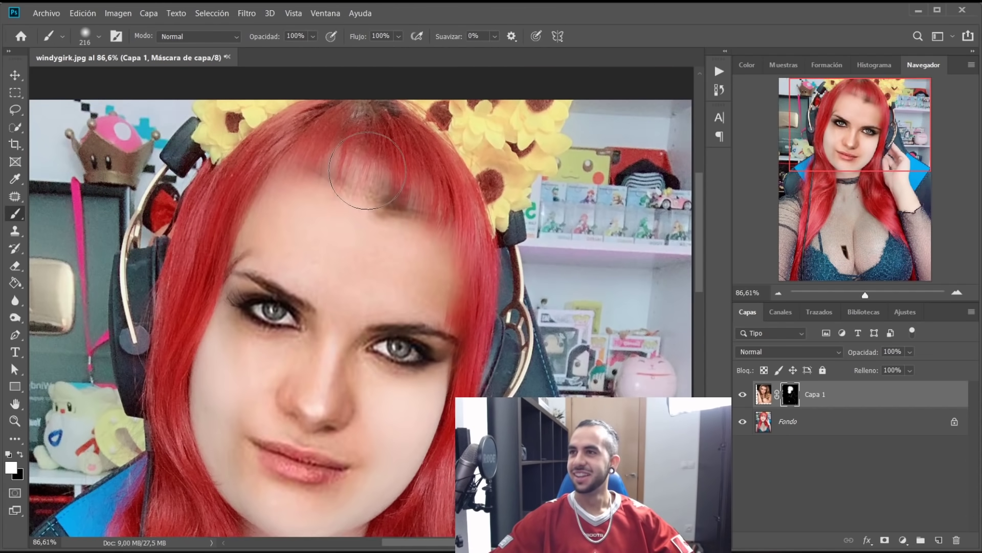
mouse_move(384, 174)
left_mouse_down()
mouse_move(458, 206)
mouse_move(412, 154)
left_mouse_up()
scroll(412, 154, "down", 5)
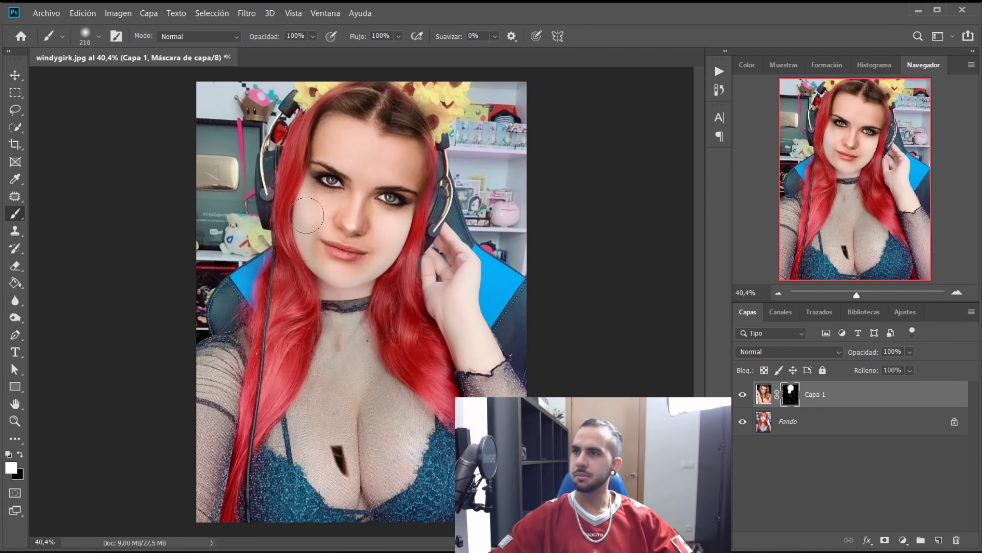
scroll(306, 215, "up", 2)
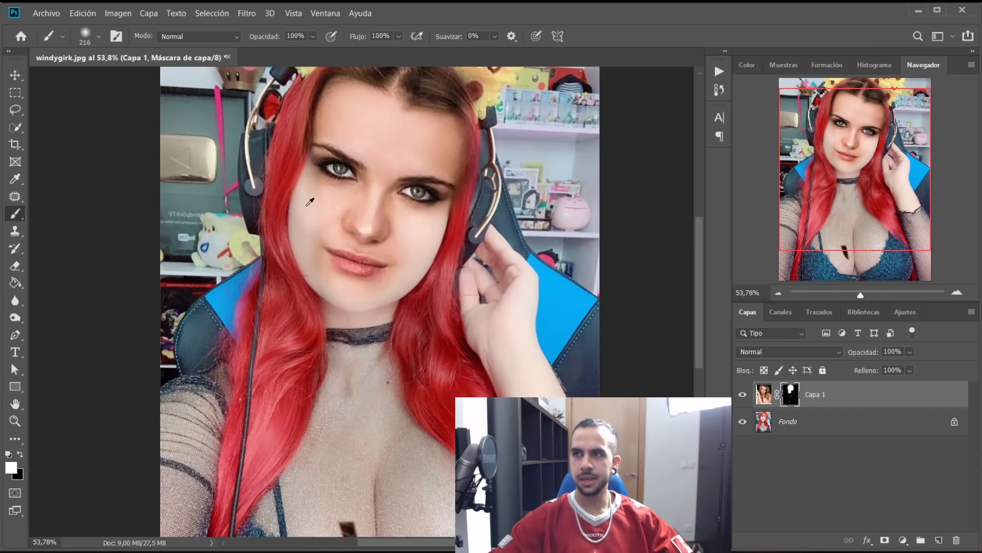
left_click_drag(296, 153, 307, 266)
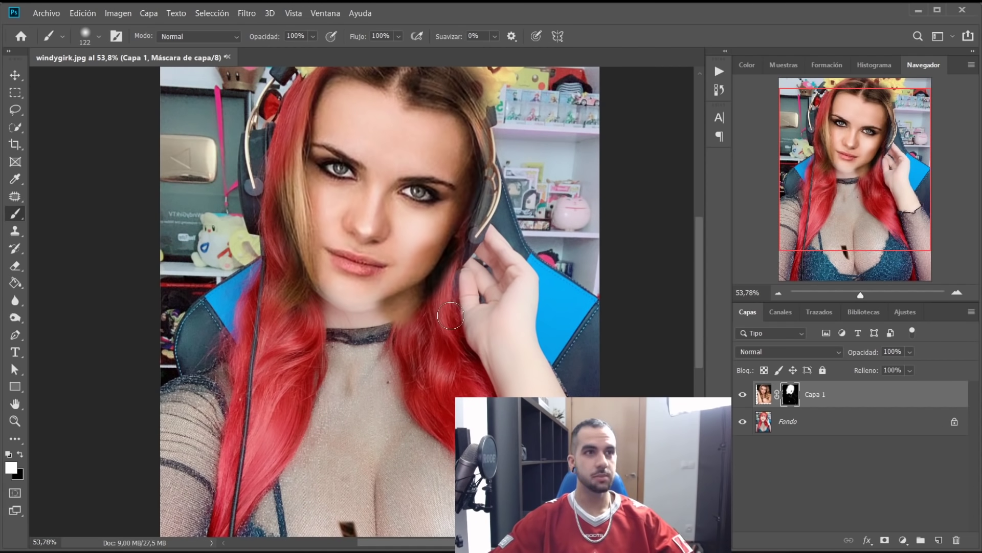
scroll(335, 223, "up", 5)
key("x")
key("2")
key("8")
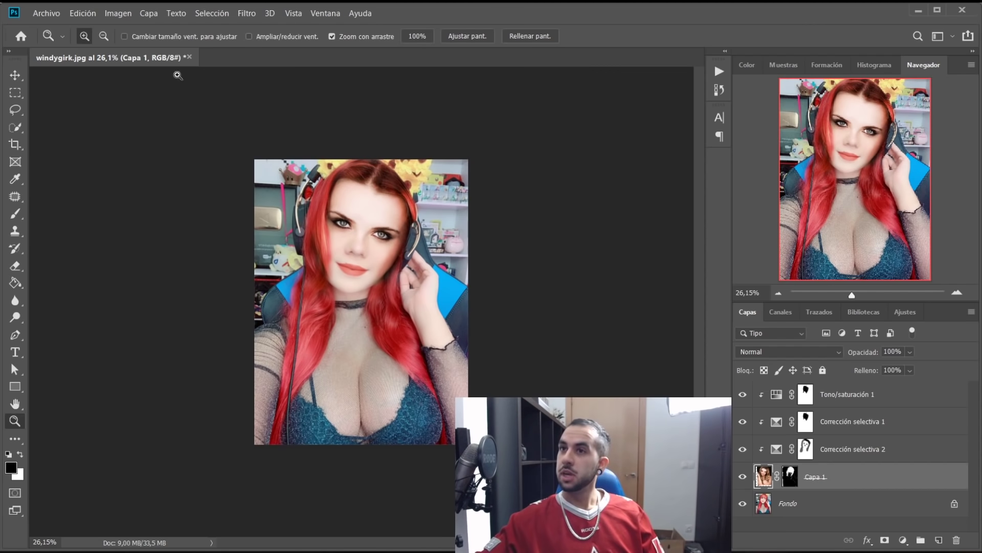
Step: Start Save As for the redhead composite and navigate into the Editado folder
left_click(46, 12)
left_click(110, 153)
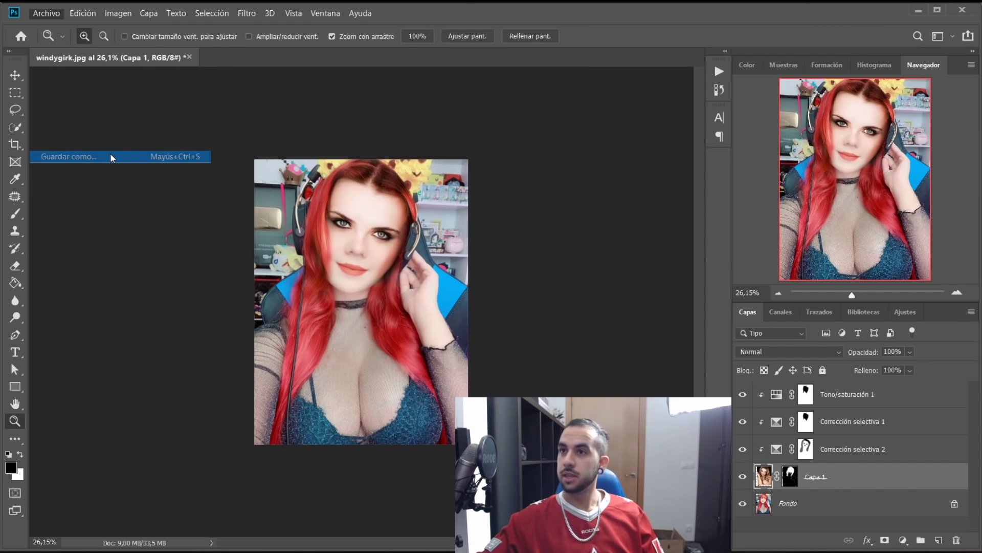
left_click(330, 267)
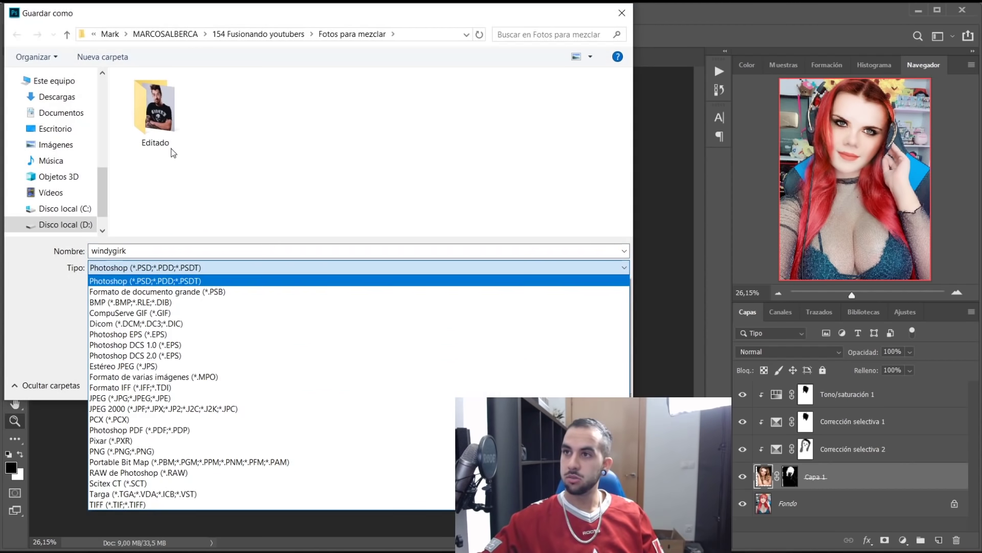
left_click(166, 122)
double_click(155, 110)
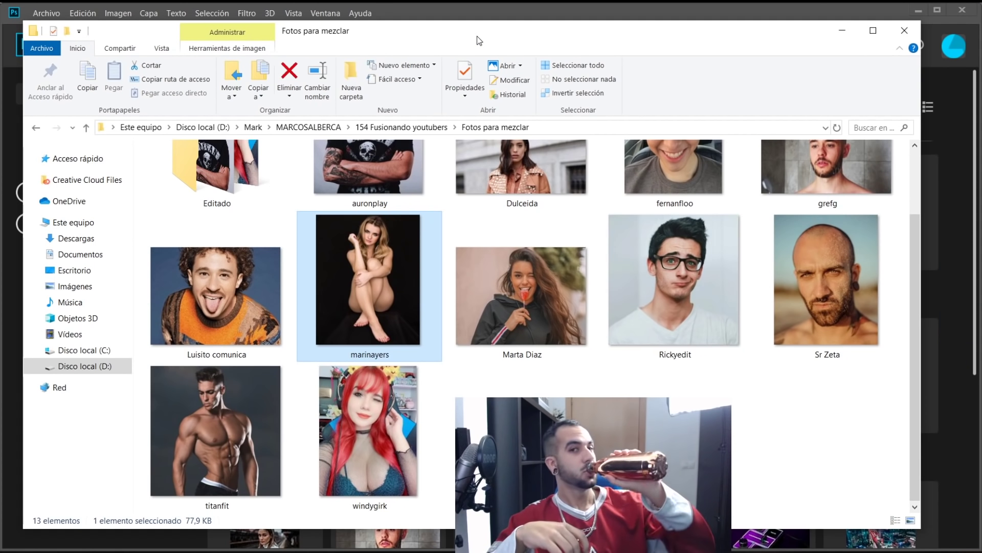
Step: Preview the bald bearded man's shower photo full size, then close the viewer
scroll(846, 242, "up", 2)
left_click(846, 243)
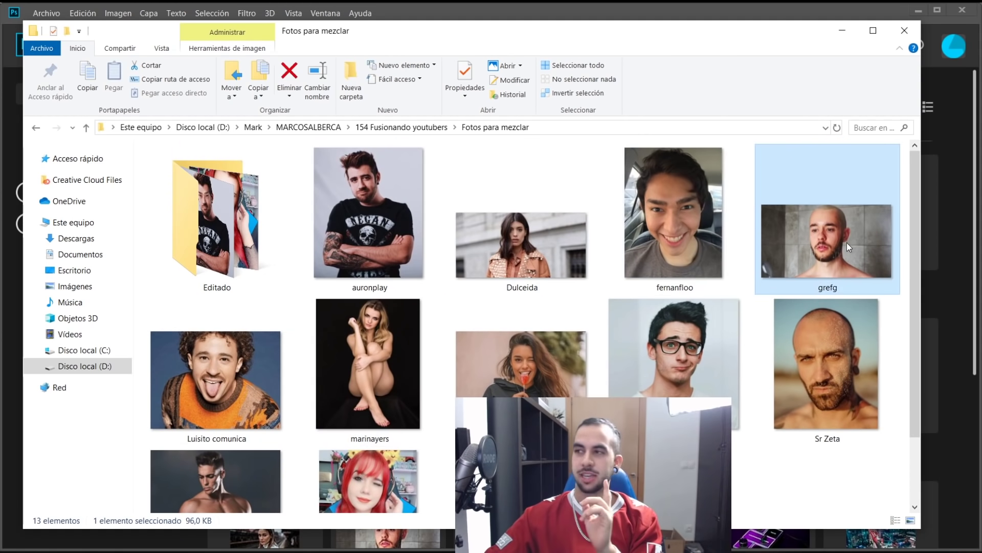
double_click(846, 243)
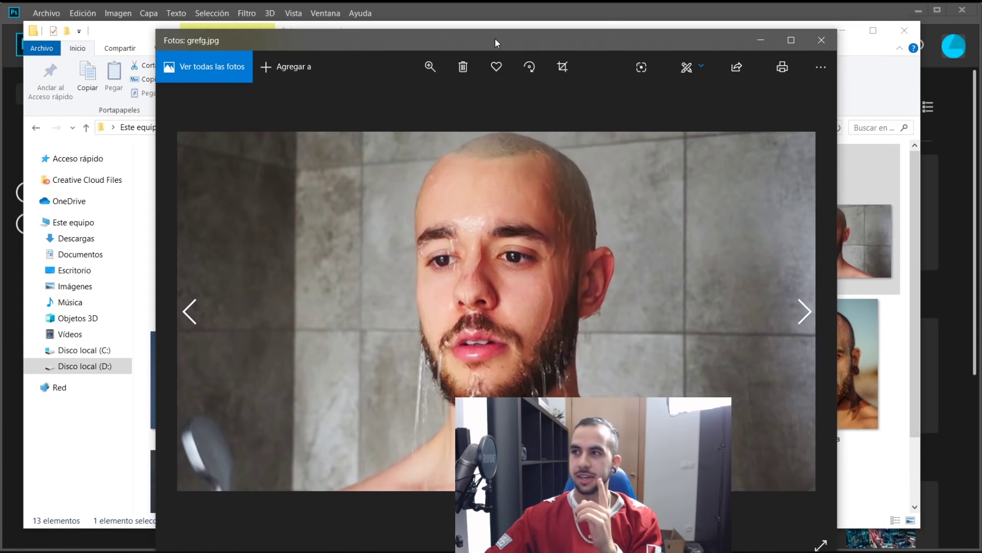
left_click(822, 41)
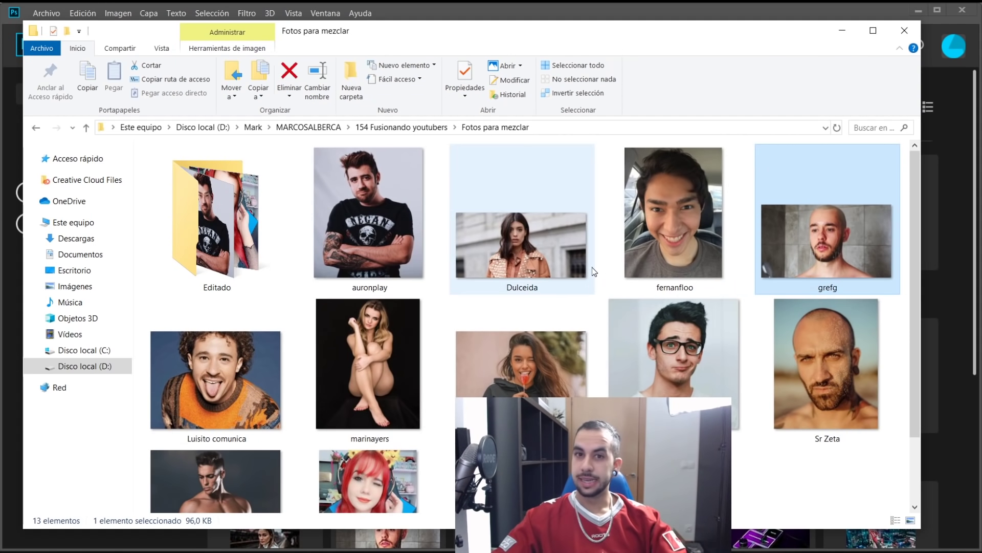
left_click(394, 221)
scroll(394, 221, "down", 2)
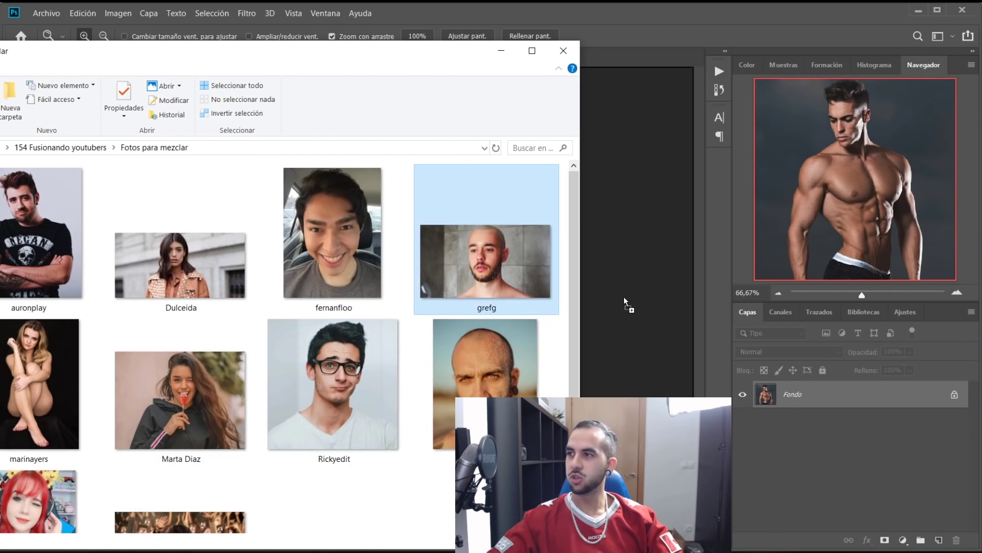
Step: Place the bald man's photo into the shirtless image, shrink it and position it over the head
left_click_drag(624, 296, 481, 86)
key("Return")
key("ctrl+plus")
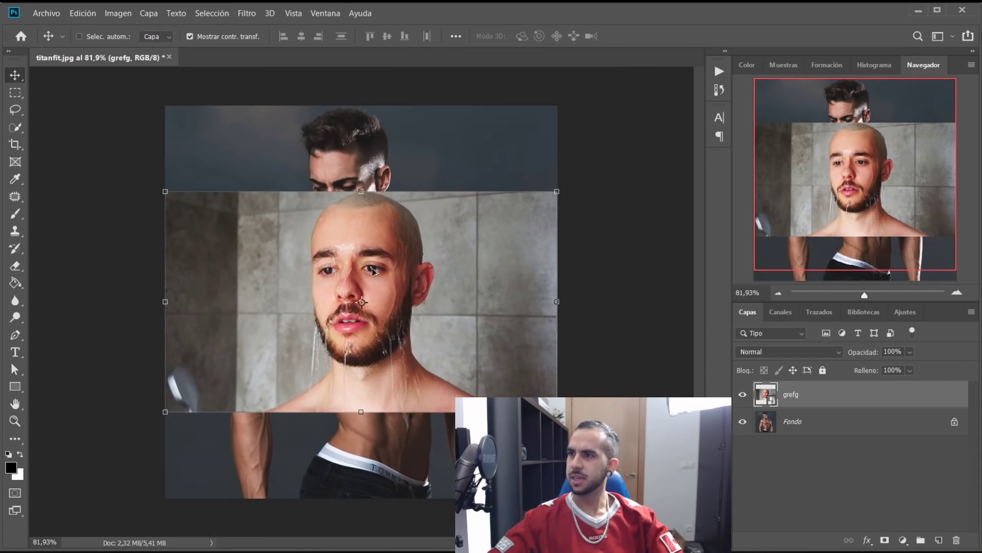
mouse_move(557, 412)
left_mouse_down()
mouse_move(471, 351)
mouse_move(438, 346)
mouse_move(446, 256)
left_mouse_up()
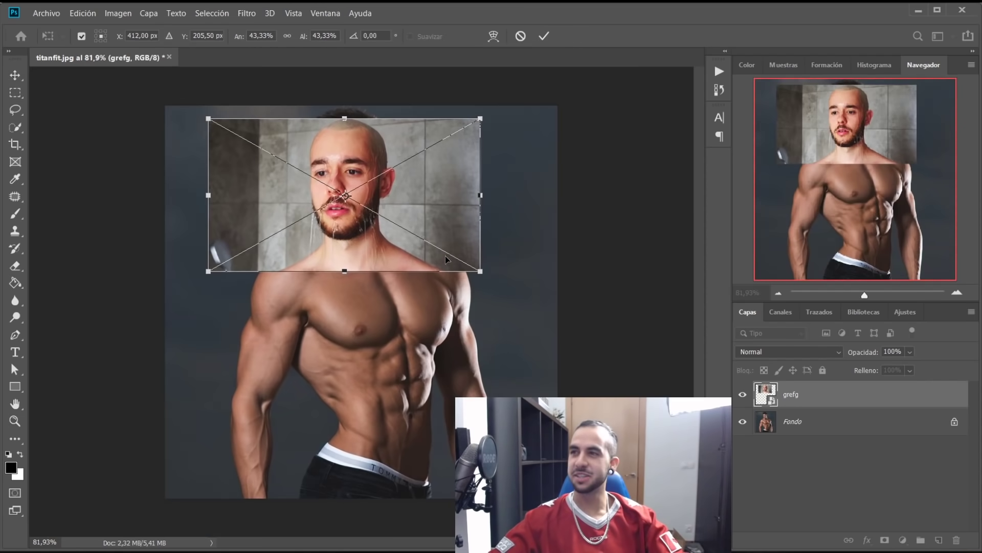
key("ctrl+plus")
key("ctrl+plus")
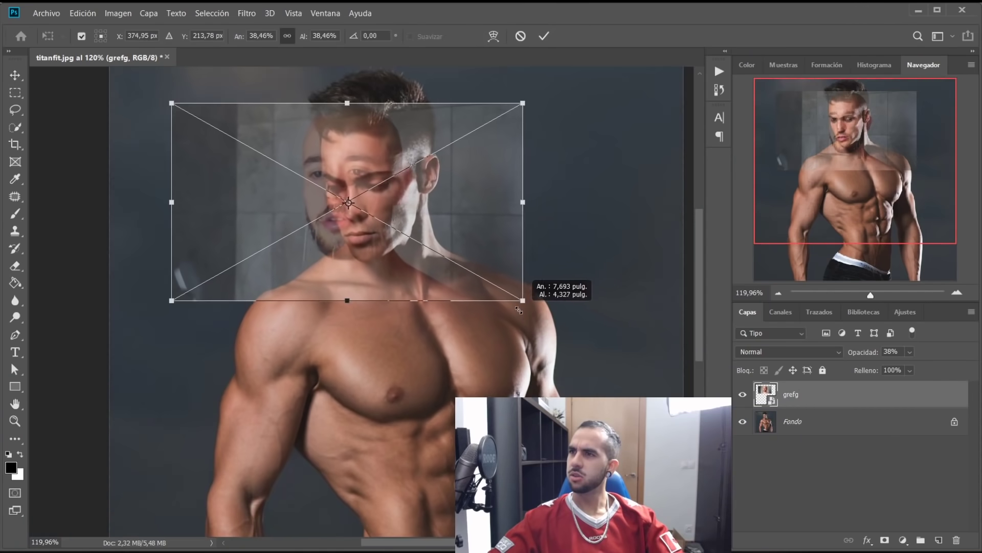
left_click_drag(484, 218, 503, 231)
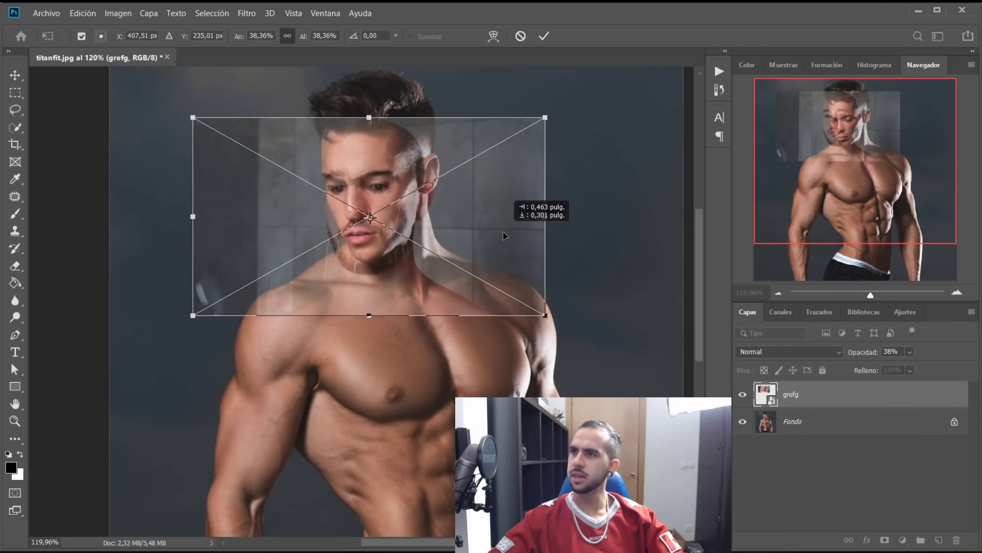
key("Return")
Step: Realign the face, tilt it to the head angle and line up the mouth
scroll(432, 197, "up", 4)
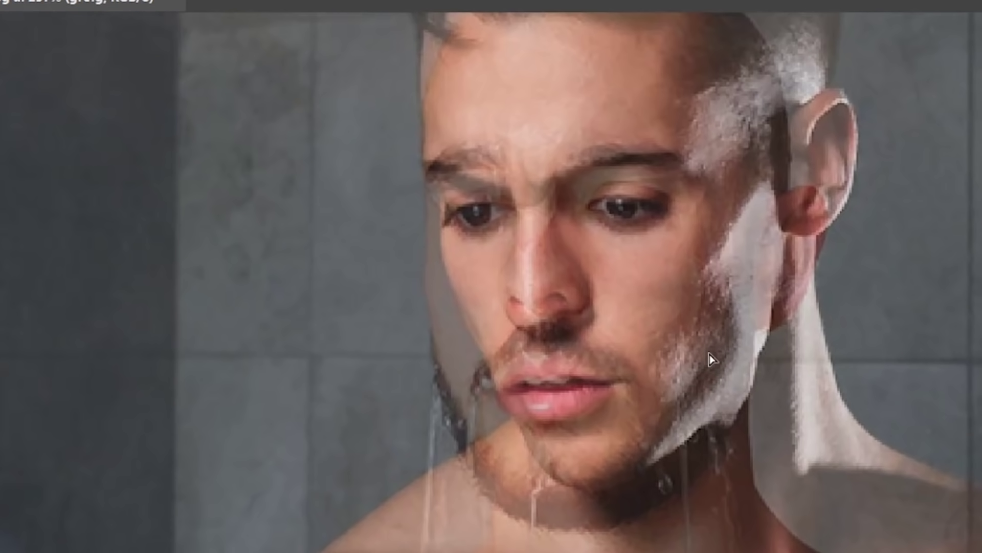
left_click_drag(462, 257, 461, 257)
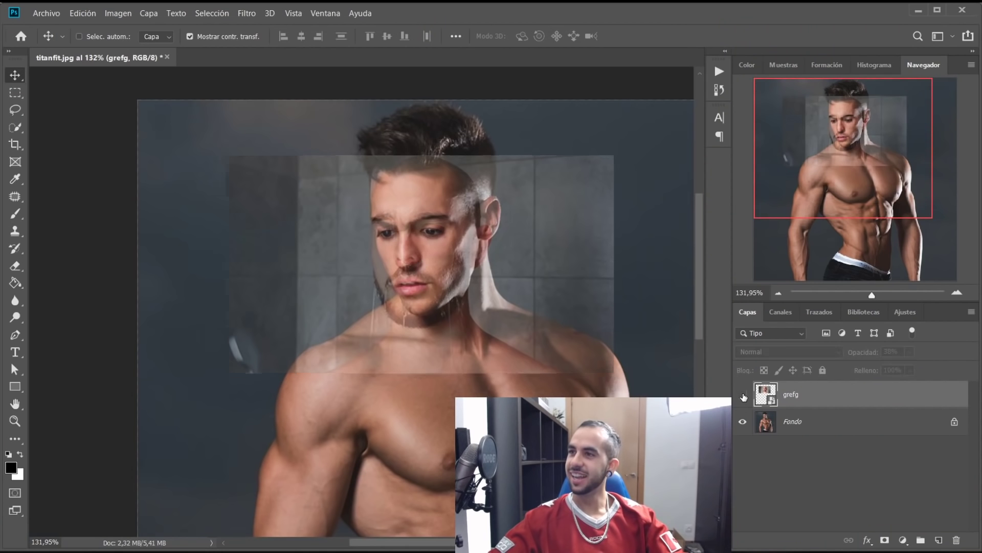
left_click(743, 395)
left_click(743, 395)
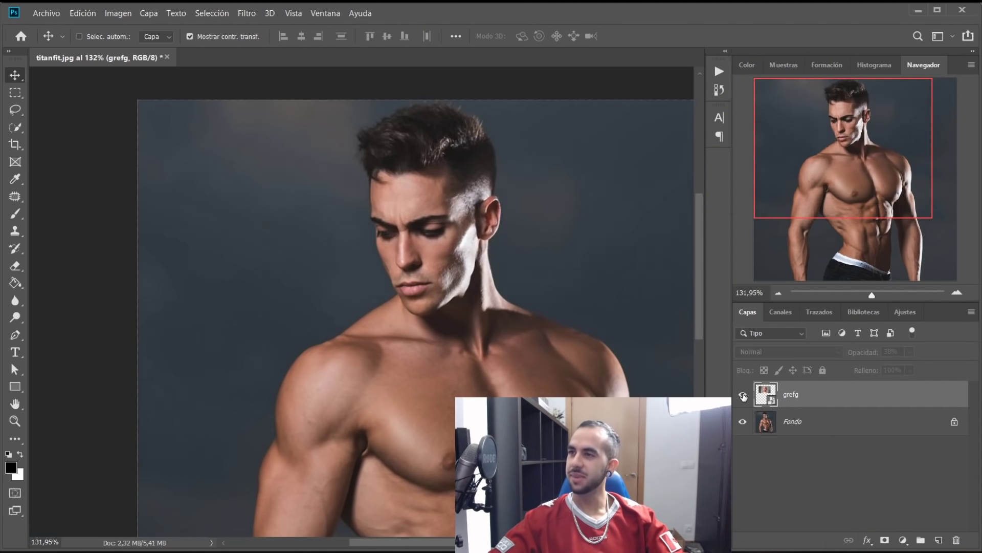
left_click_drag(529, 289, 529, 292)
key("ctrl+t")
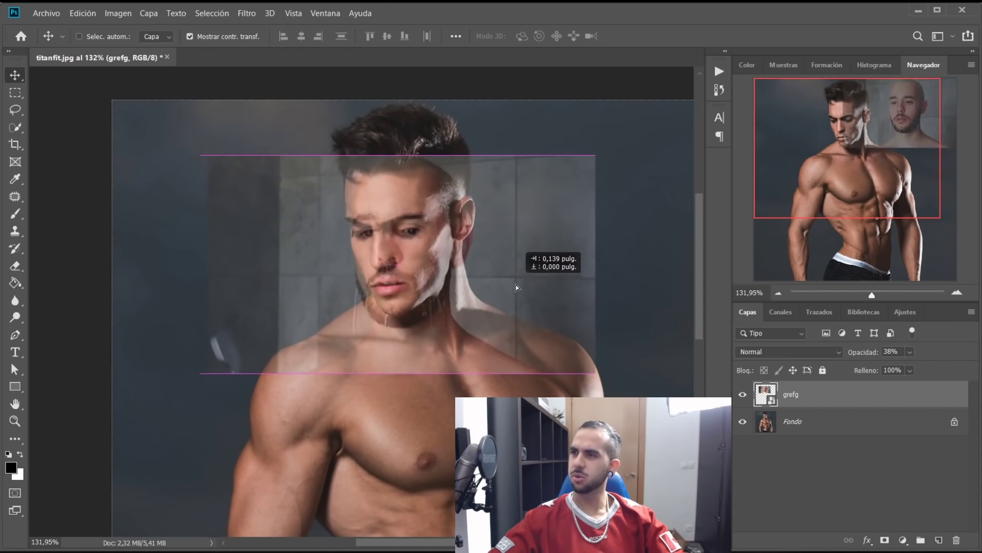
left_click_drag(614, 261, 610, 247)
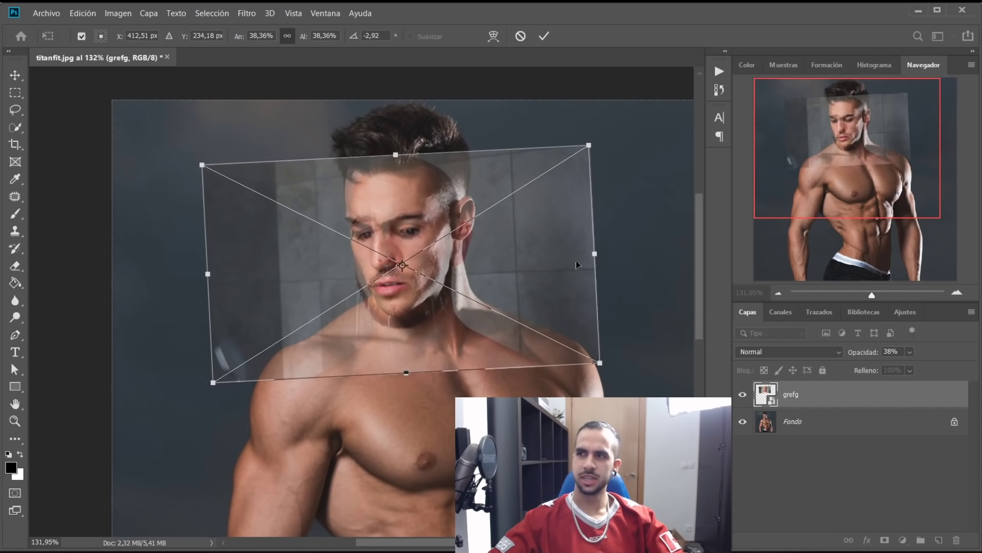
scroll(361, 303, "up", 2)
scroll(407, 279, "up", 3)
left_click_drag(371, 293, 357, 299)
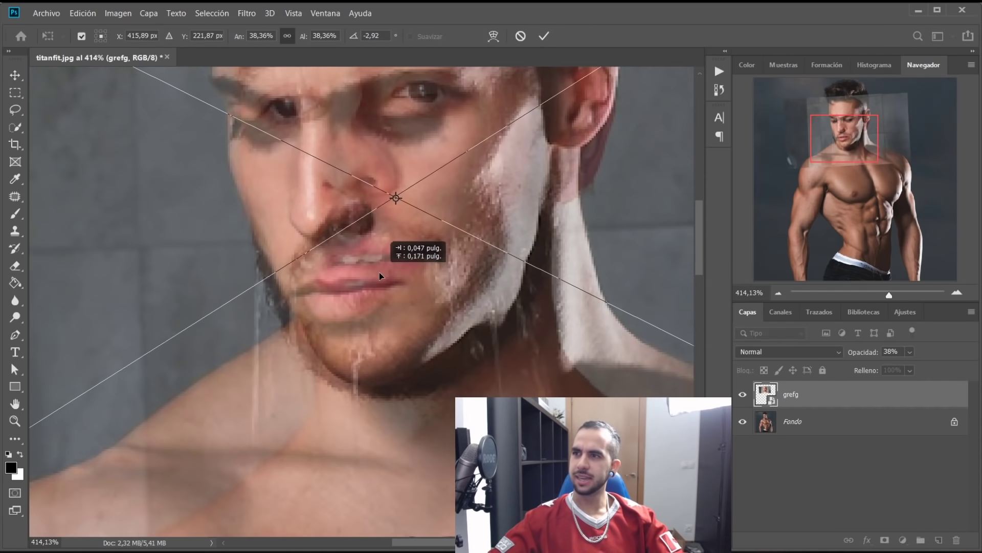
scroll(596, 251, "down", 3)
key("Return")
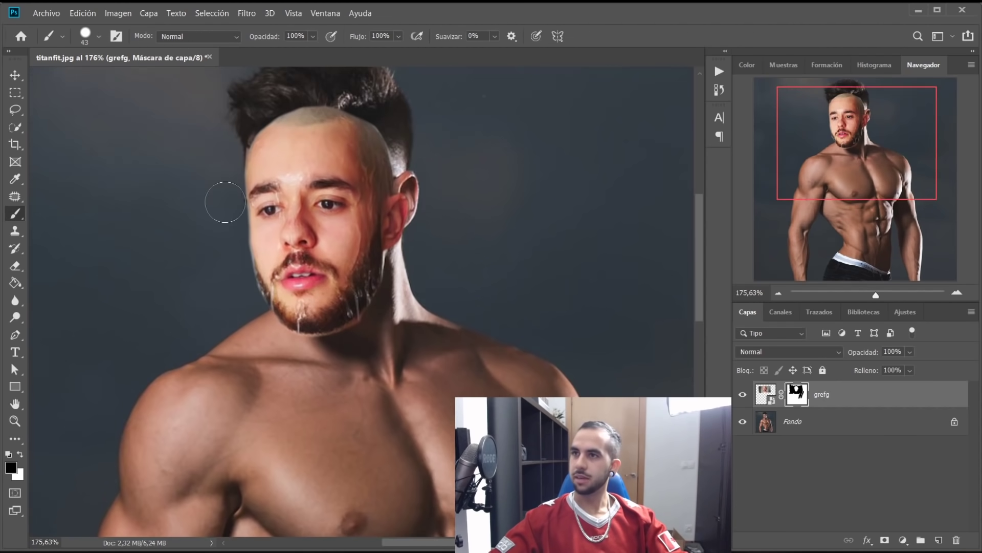
Step: Shift the grefg face layer left and settle it onto the body's head
left_click(15, 75)
left_click_drag(379, 211, 366, 215)
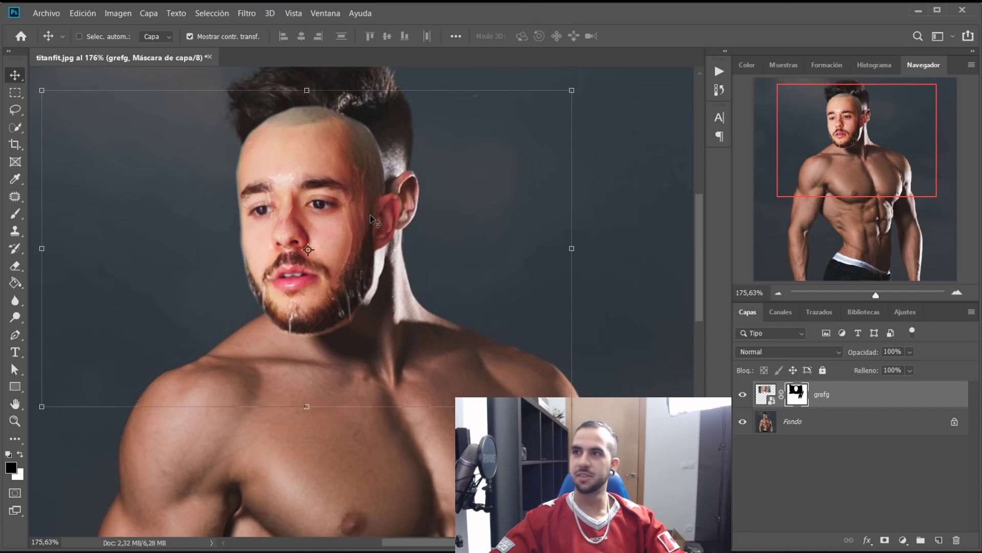
key("ctrl+0")
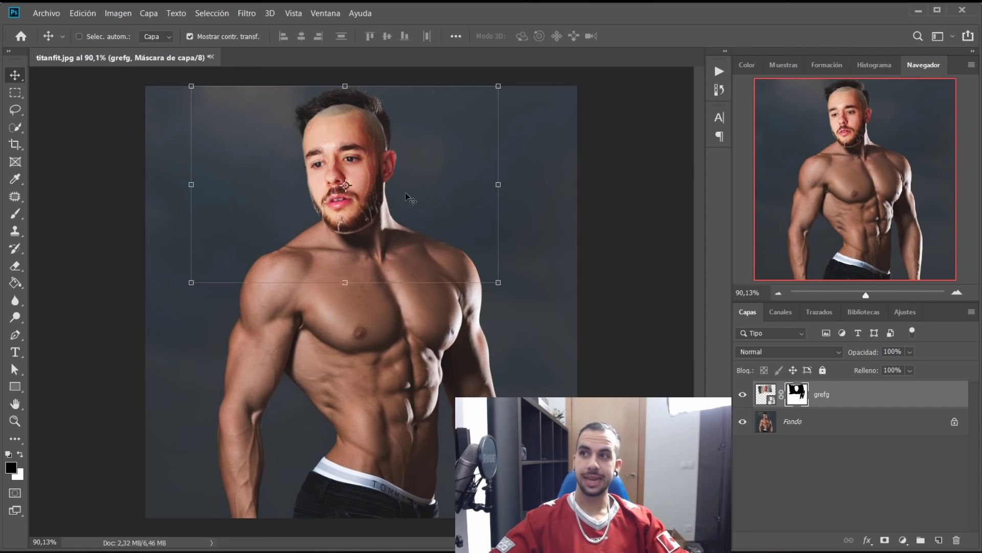
left_click_drag(361, 148, 376, 145)
left_click_drag(401, 136, 361, 148)
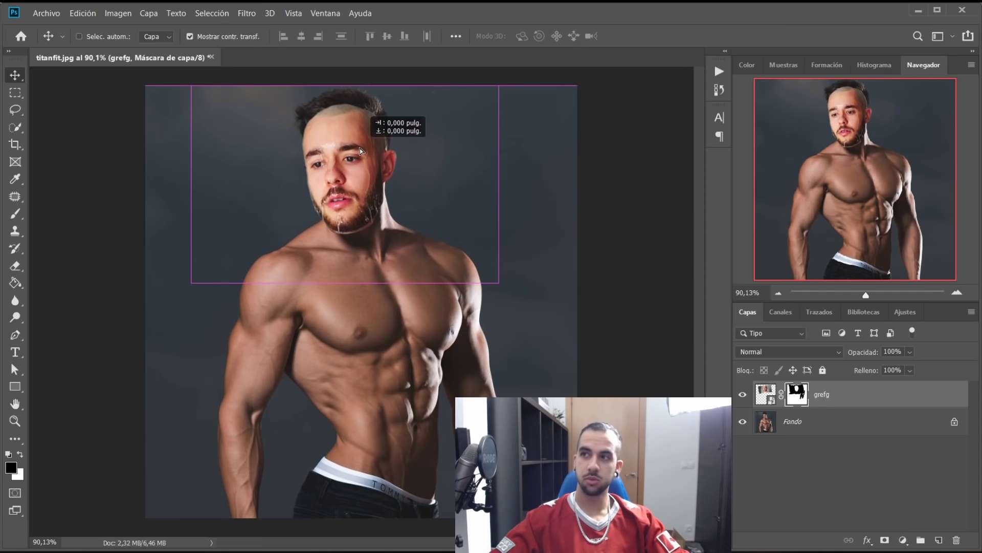
key("Left")
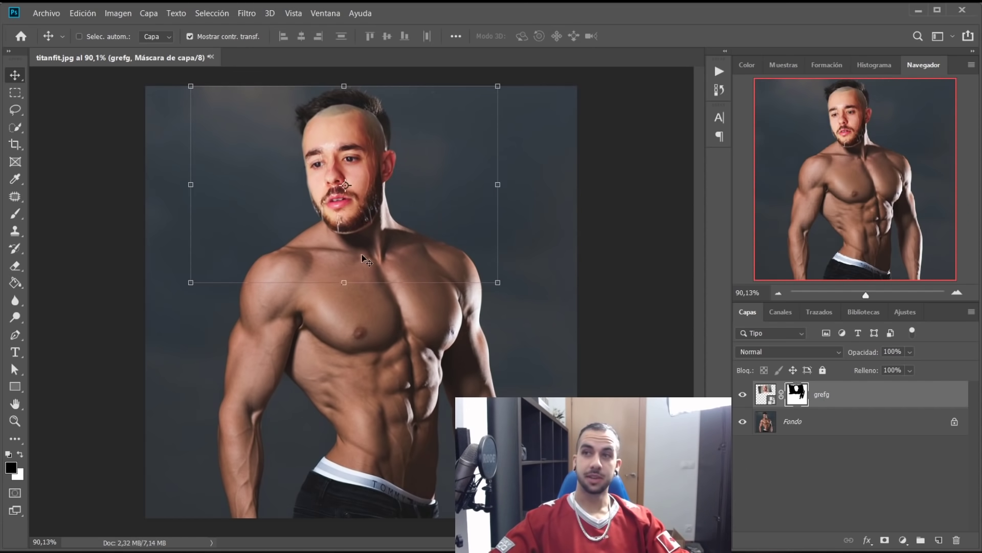
Step: Hide the grefg face layer to reveal the model's original face
scroll(338, 163, "up", 3)
left_click(745, 400)
scroll(360, 252, "down", 2)
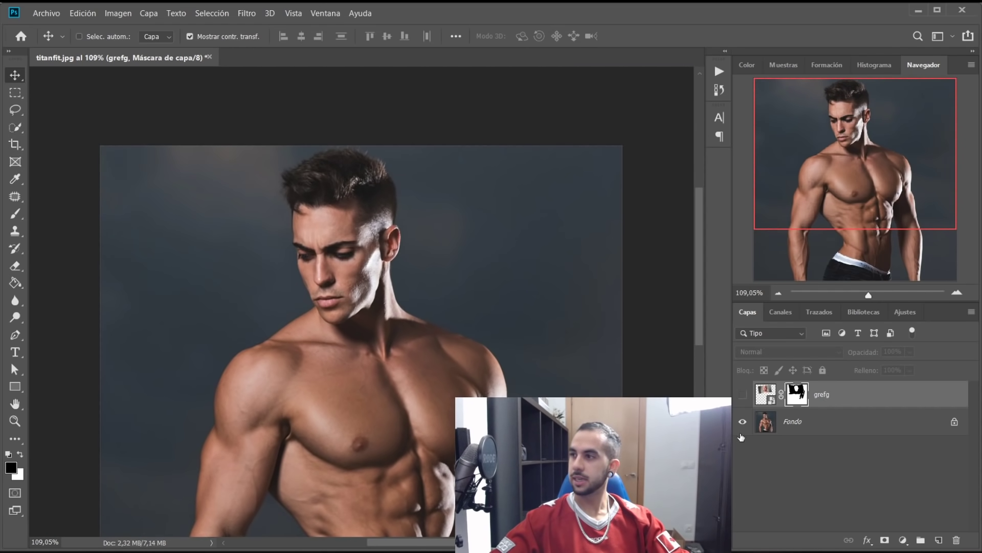
Step: Select the Fondo background layer and pick the Patch tool to remove the original head
left_click(824, 420)
left_click(17, 129)
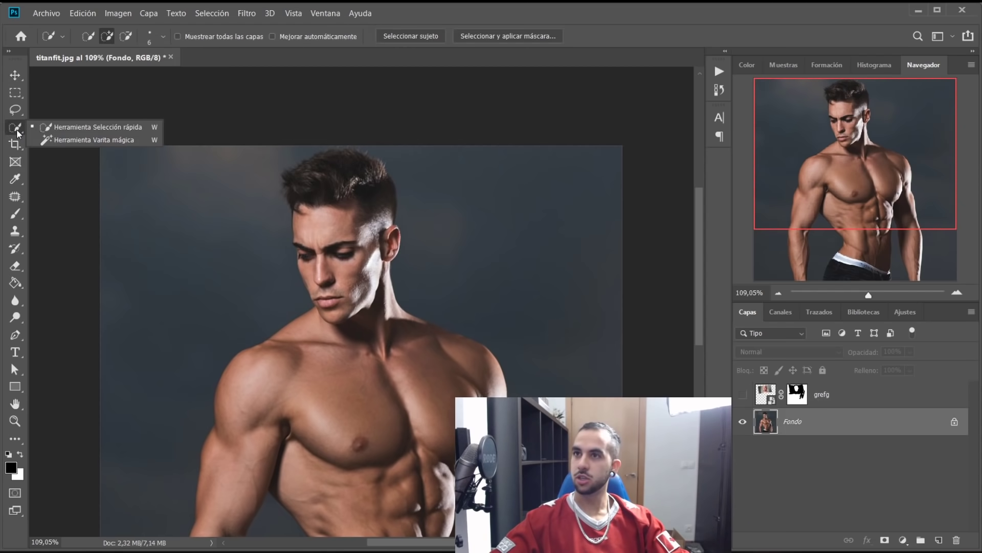
left_click(16, 110)
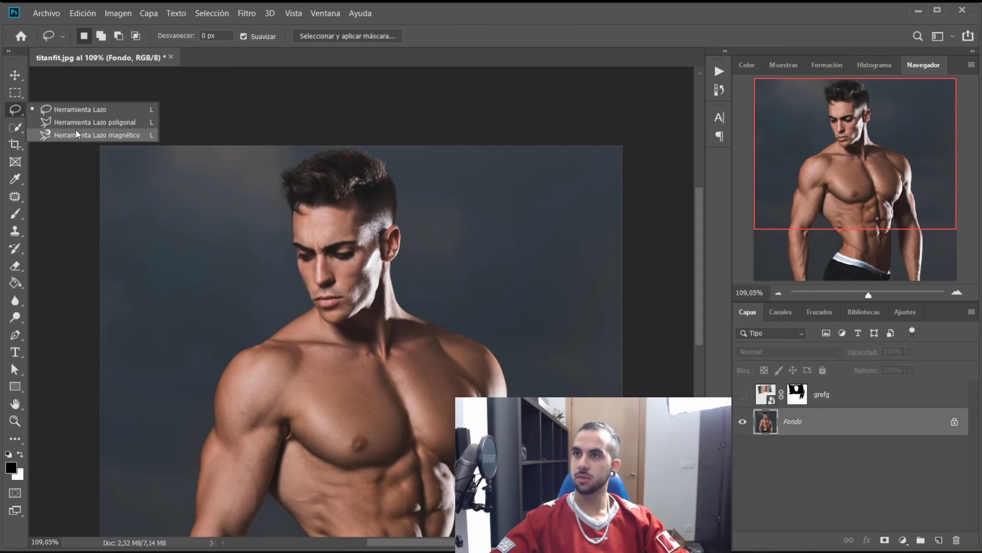
key("j")
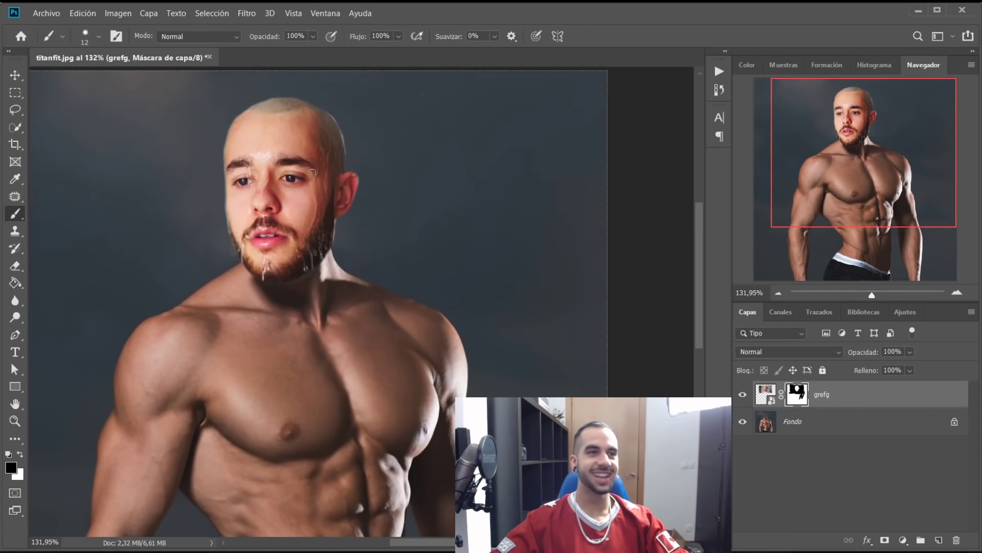
scroll(322, 136, "up", 5)
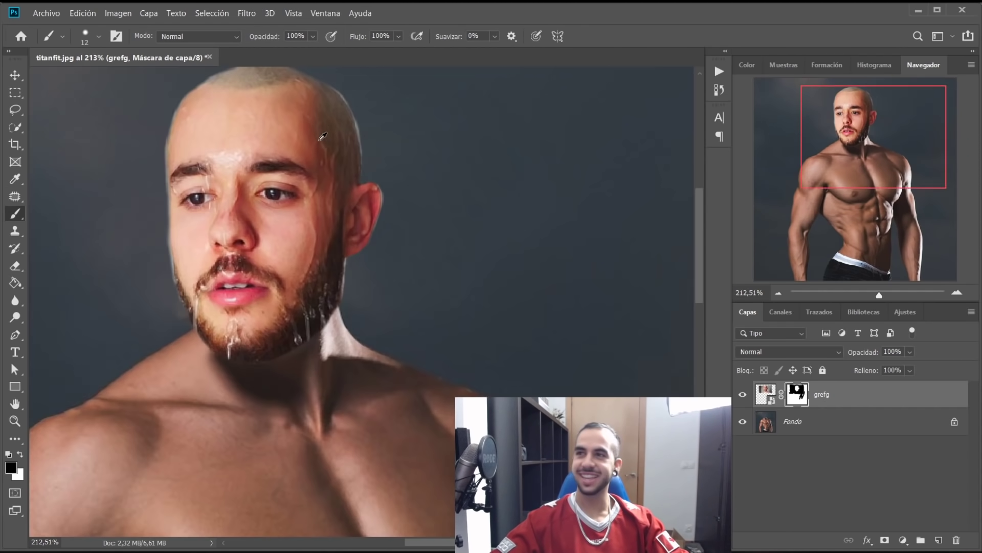
Step: Brush the face mask edge at the top of the head, then select the face layer
scroll(320, 125, "up", 2)
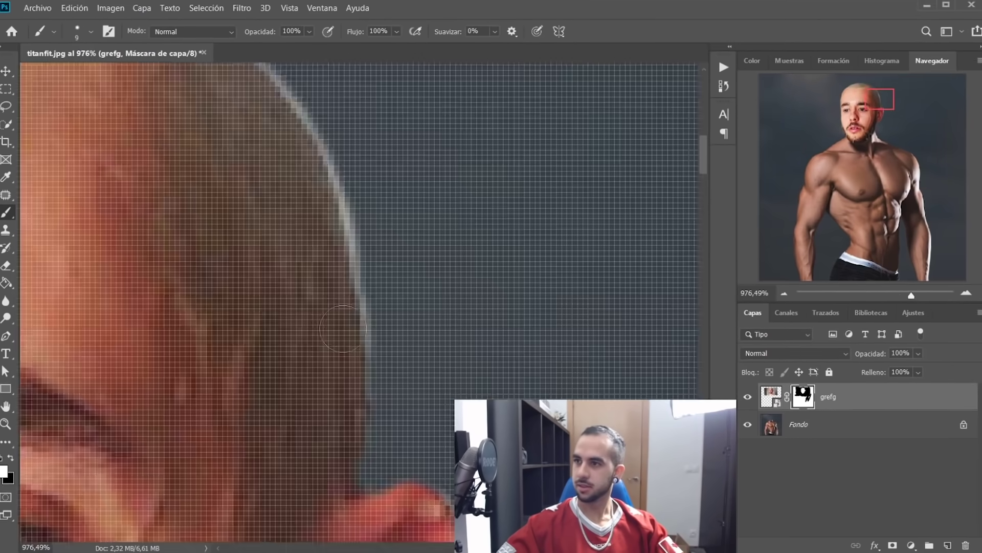
scroll(256, 256, "down", 3)
left_click_drag(147, 274, 210, 251)
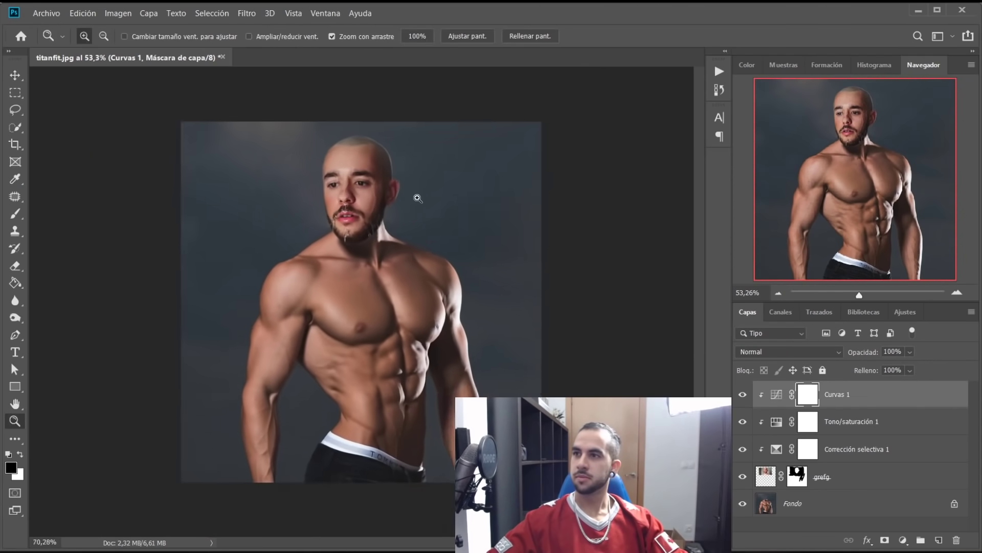
left_click_drag(357, 180, 356, 198)
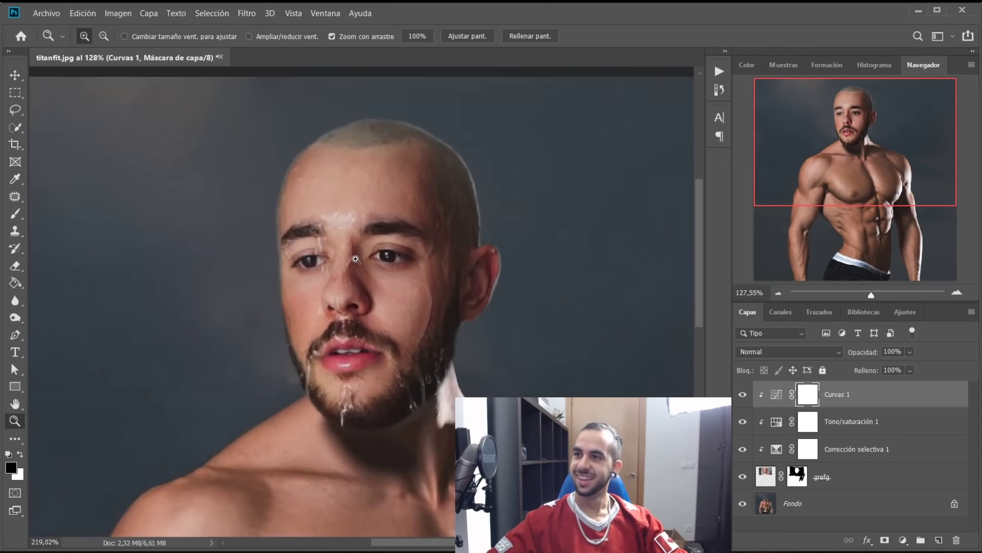
left_click(15, 77)
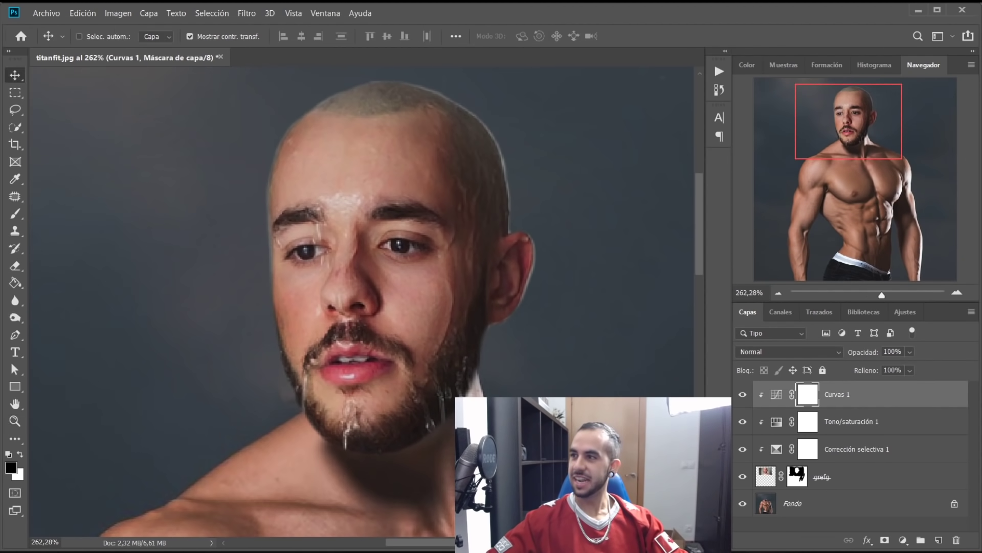
left_click(777, 485)
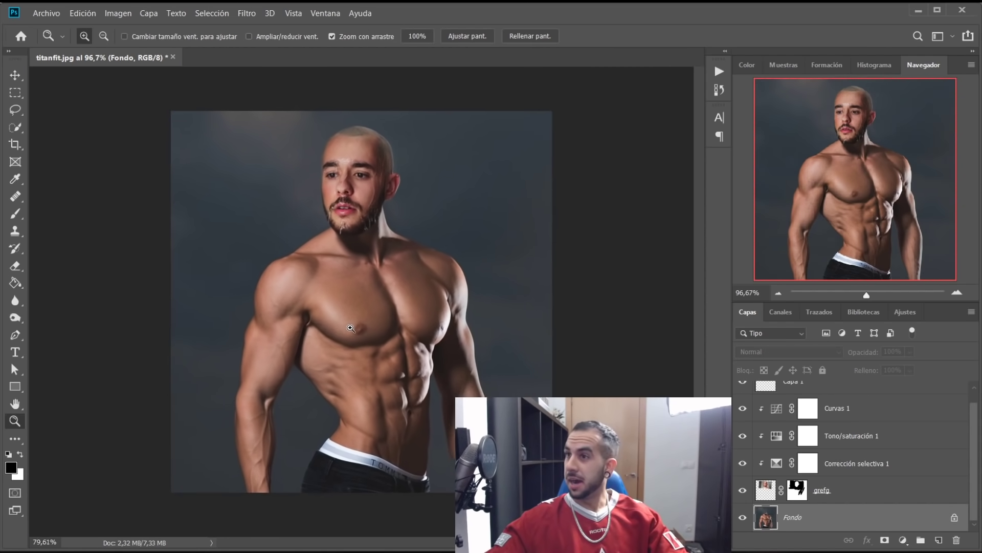
Step: Zoom in on the mouth and beard to inspect the composite
scroll(392, 466, "down", 3)
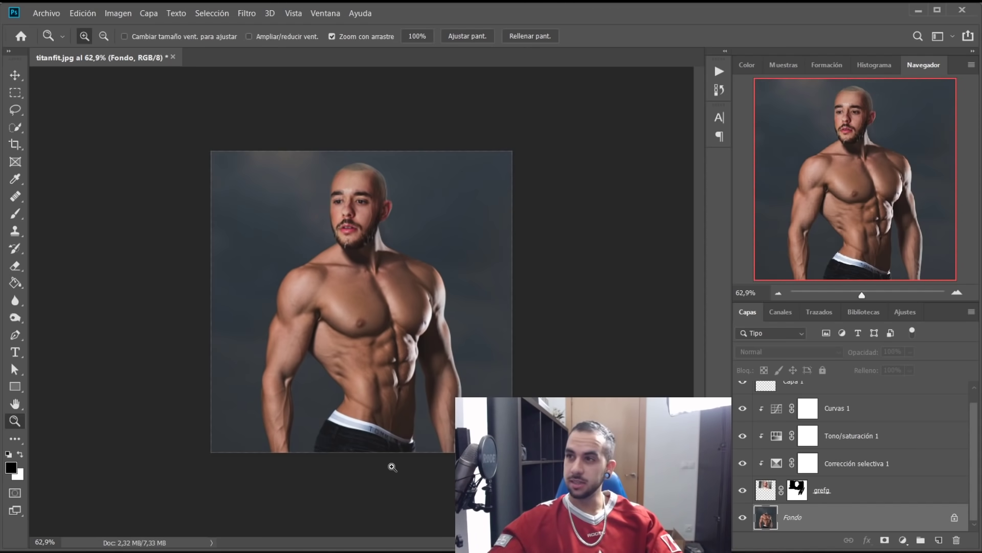
left_click_drag(350, 195, 392, 158)
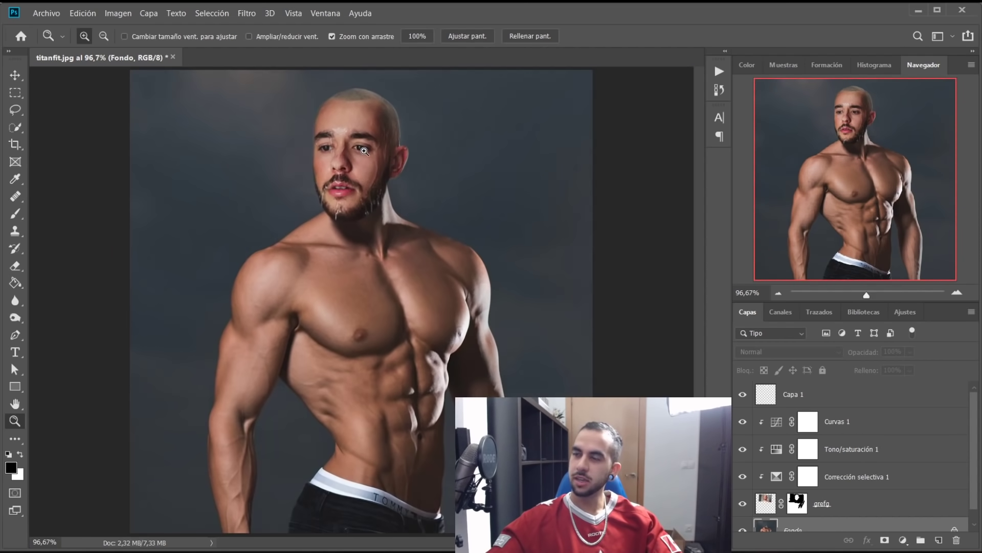
left_click(364, 151)
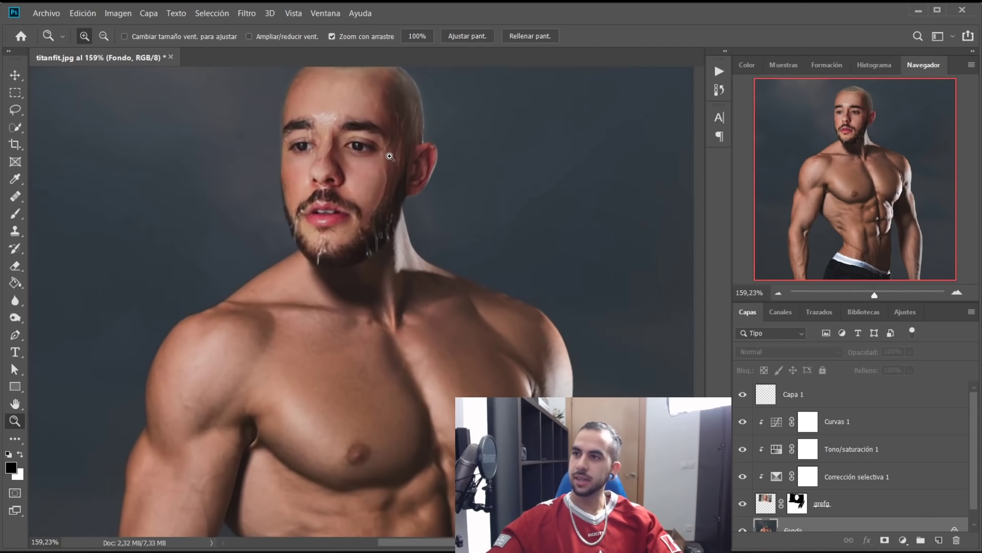
left_click(357, 296)
scroll(357, 296, "up", 2)
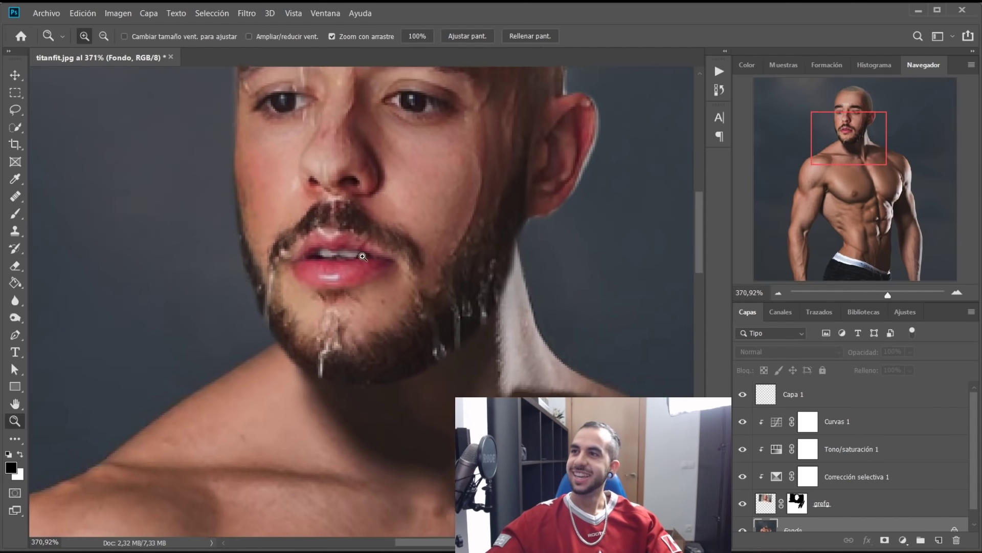
scroll(409, 215, "up", 2)
scroll(479, 118, "up", 1)
Step: Zoom back out to show the whole composite and open the Archivo menu
left_click_drag(470, 313, 448, 306)
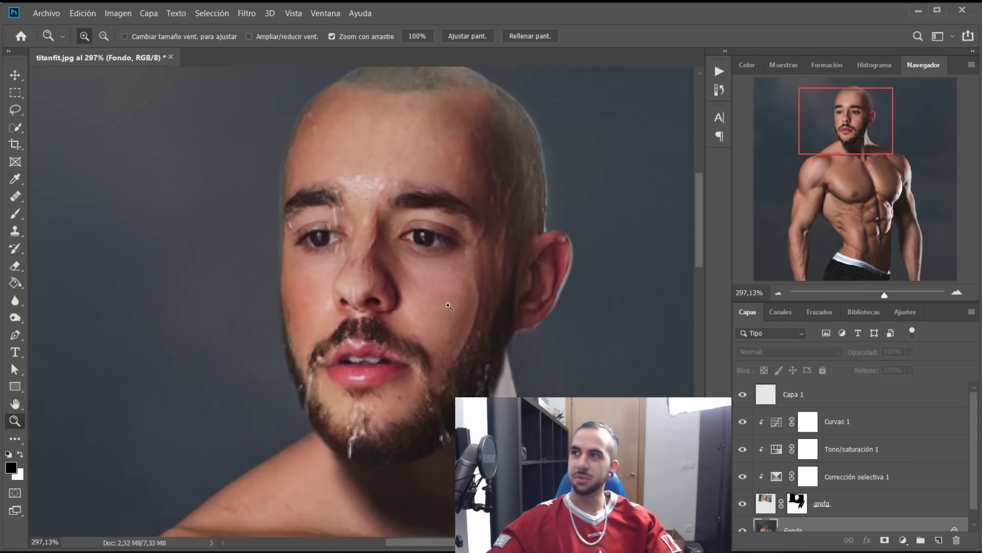
key("ctrl+0")
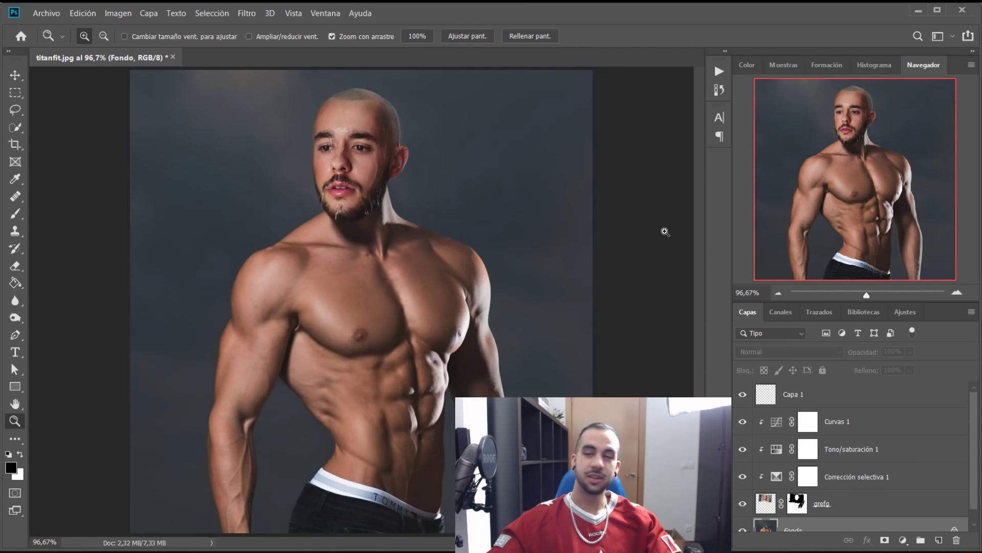
left_click_drag(502, 243, 467, 237)
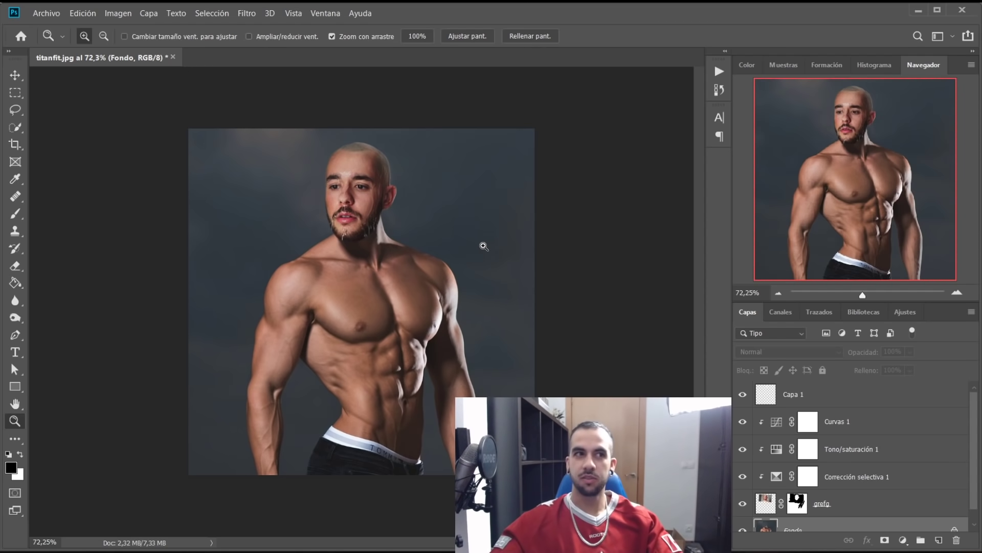
left_click(48, 14)
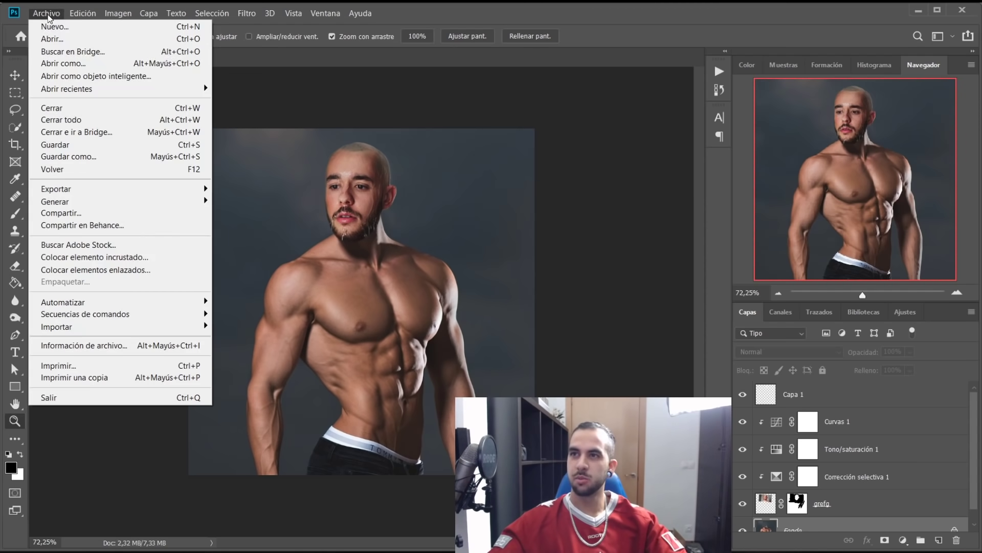
Step: Save a copy of the composite as a JPEG and close it without saving changes
left_click(101, 160)
type("it")
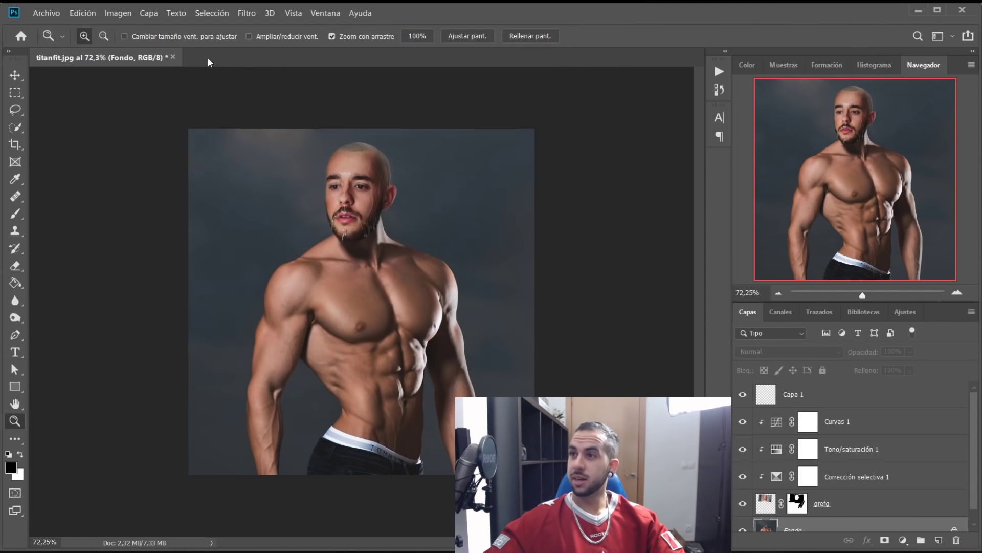
left_click(172, 58)
left_click(366, 225)
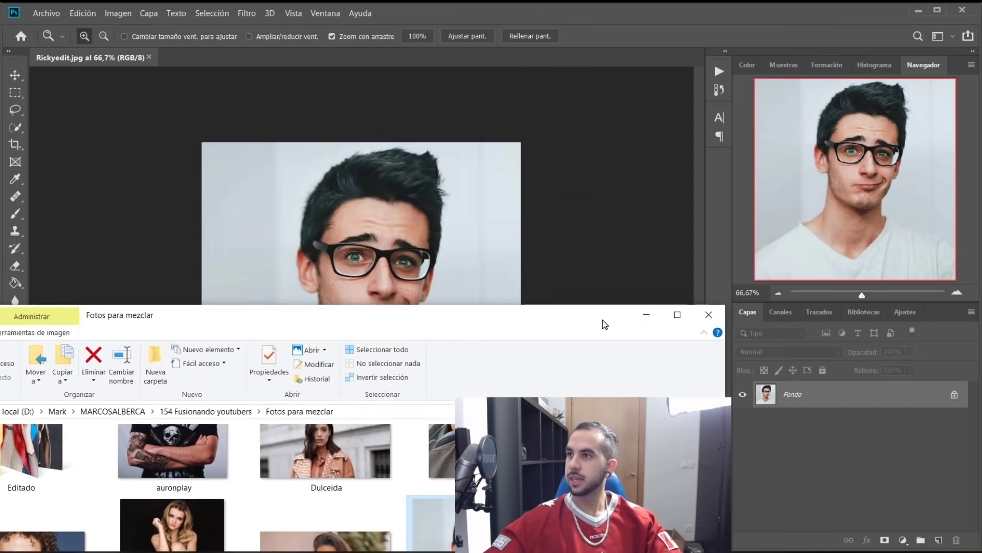
Step: Drag Sr Zeta.jpg from Explorer into Photoshop and bring up the view size options
left_click_drag(702, 32, 582, 80)
left_click_drag(592, 336, 761, 453)
left_click_drag(395, 276, 425, 277)
right_click(394, 276)
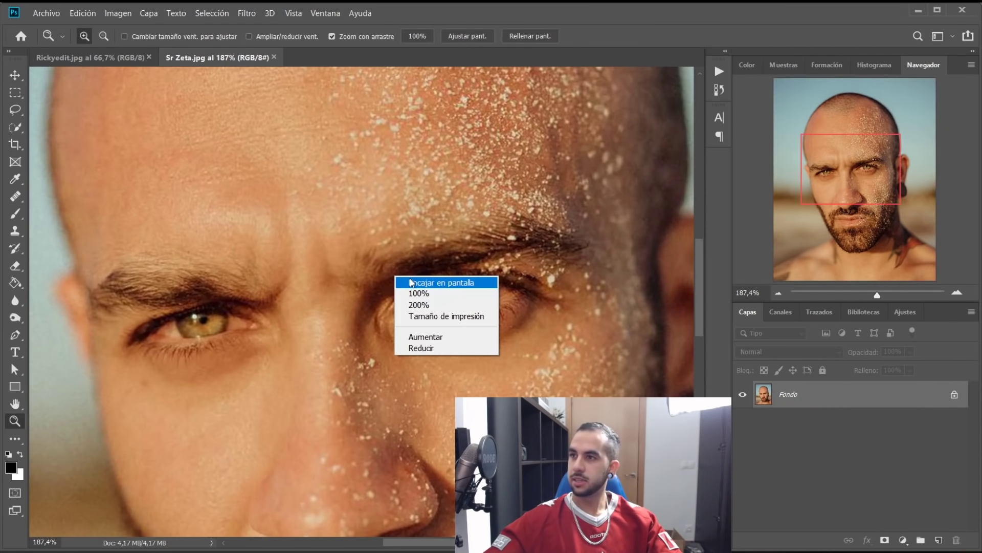
Step: Fit Sr Zeta on screen, move it into the glasses portrait and scale it down
left_click(410, 277)
key("v")
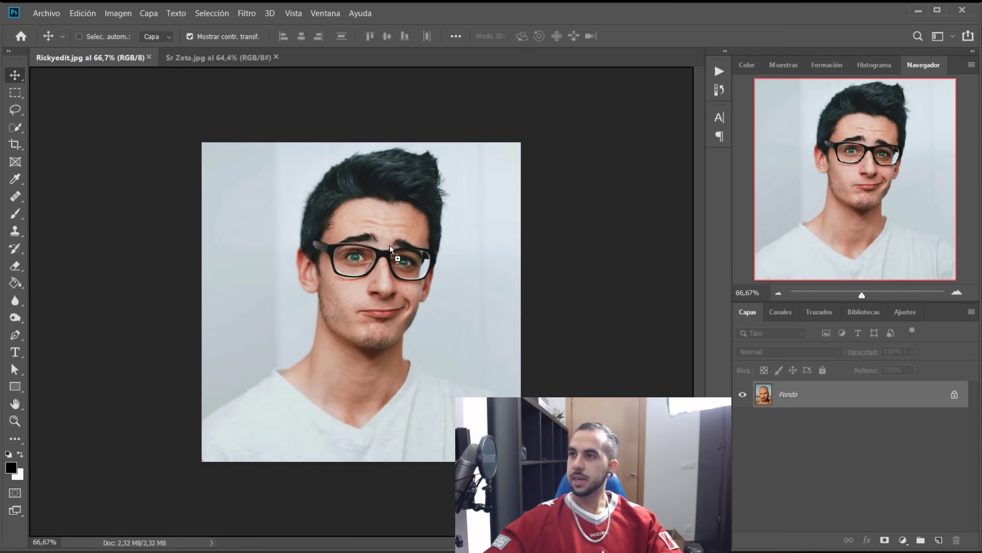
left_click_drag(315, 256, 436, 286)
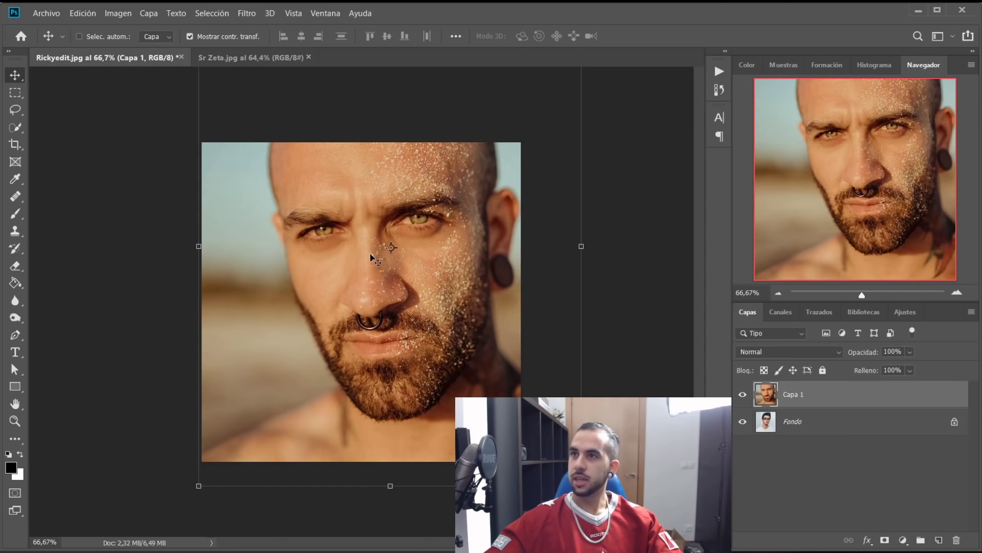
scroll(371, 254, "down", 3)
mouse_move(495, 123)
left_mouse_down()
mouse_move(467, 182)
mouse_move(451, 185)
left_mouse_up()
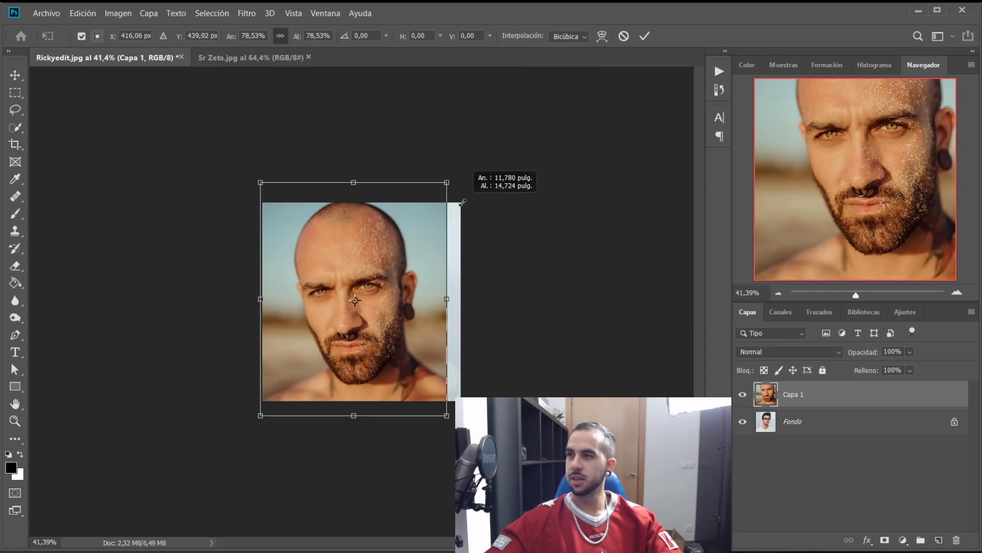
key("Return")
Step: Drop the face layer's opacity to 36% and line its eyes up with the glasses
scroll(359, 291, "up", 4)
mouse_move(581, 253)
left_mouse_down()
mouse_move(504, 256)
mouse_move(373, 289)
mouse_move(333, 287)
left_mouse_up()
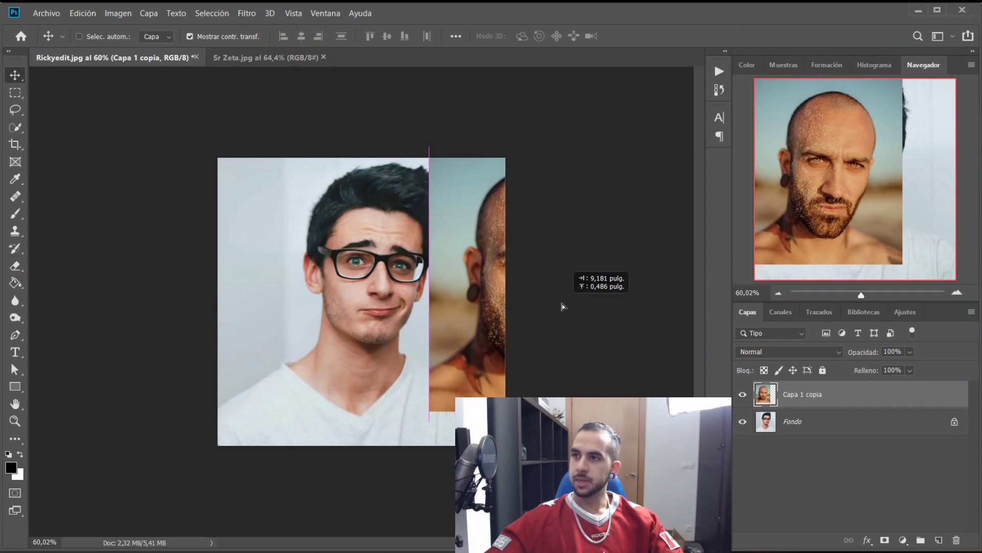
mouse_move(563, 305)
left_mouse_down()
mouse_move(361, 288)
mouse_move(385, 310)
left_mouse_up()
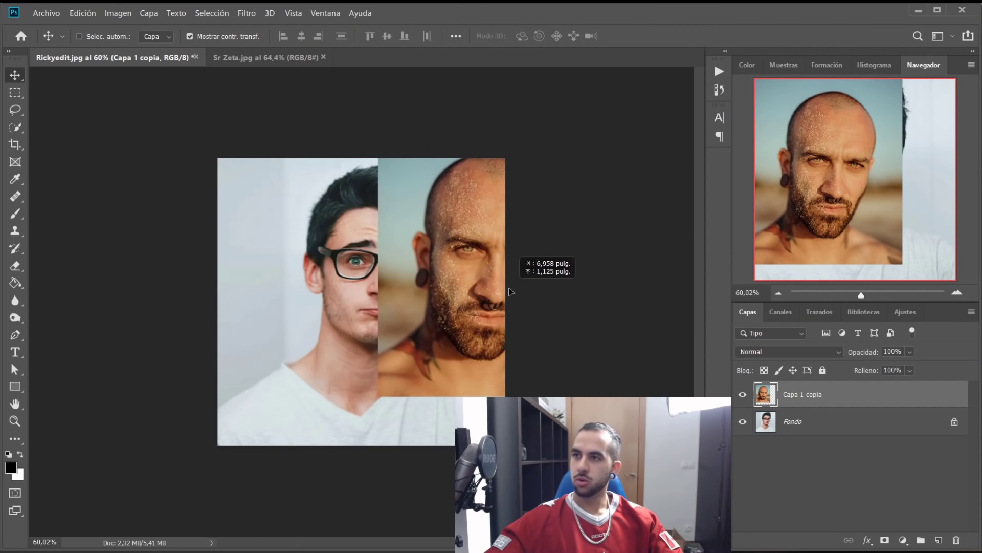
scroll(376, 306, "up", 3)
key("3")
key("6")
mouse_move(385, 310)
left_mouse_down()
mouse_move(442, 334)
mouse_move(417, 312)
left_mouse_up()
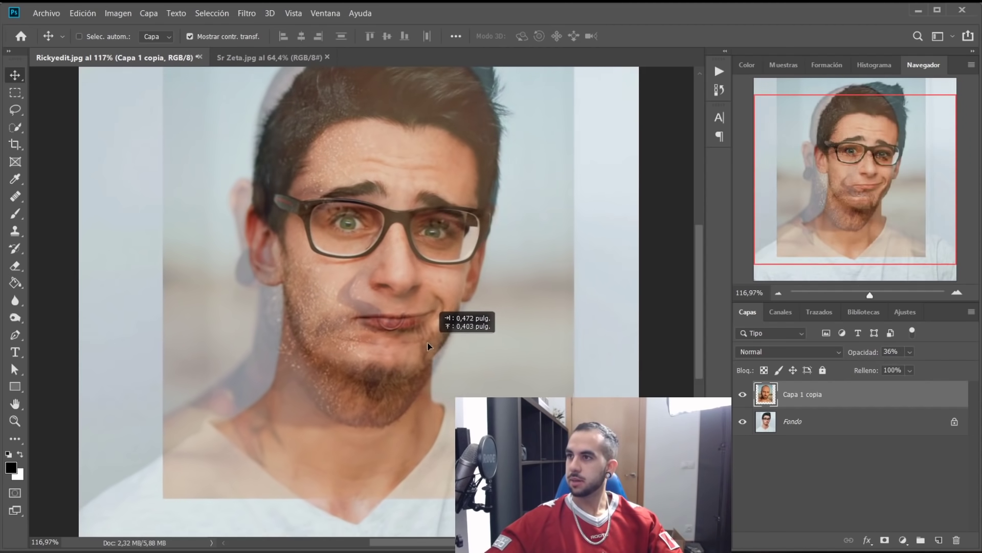
scroll(444, 331, "up", 3)
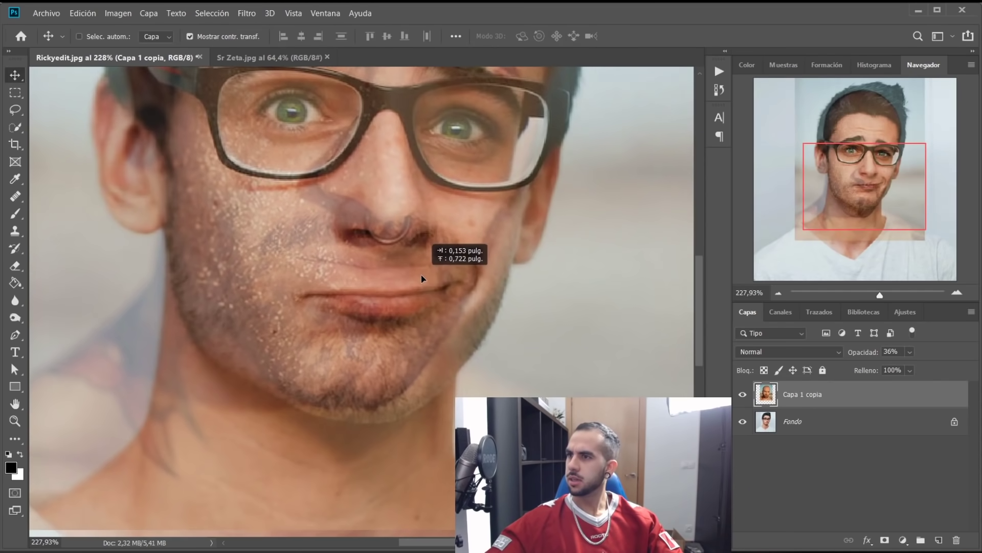
left_click_drag(417, 312, 424, 318)
scroll(423, 318, "down", 2)
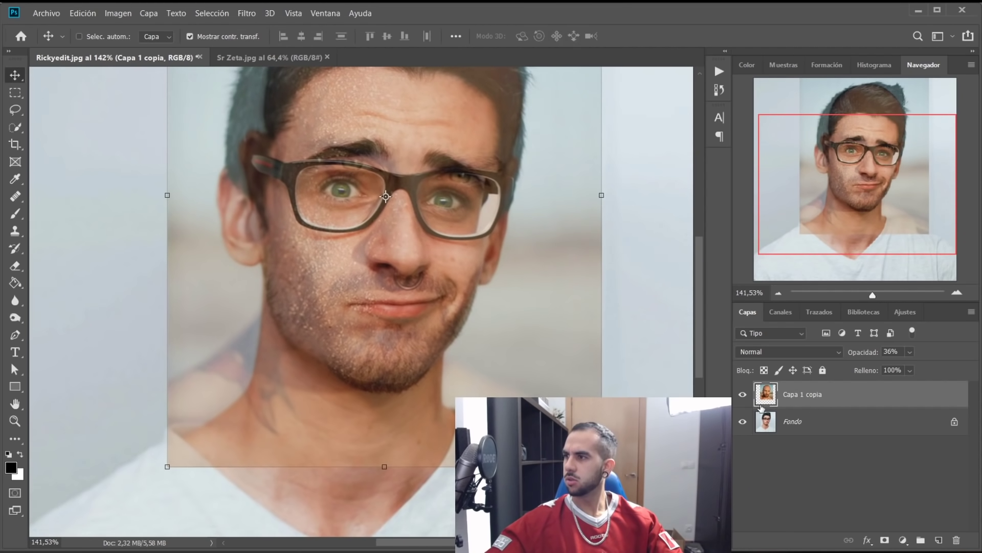
scroll(542, 352, "down", 2)
Step: Rescale the face layer to about 92% and nudge it into final position
key("ctrl+t")
left_click_drag(394, 259, 415, 247)
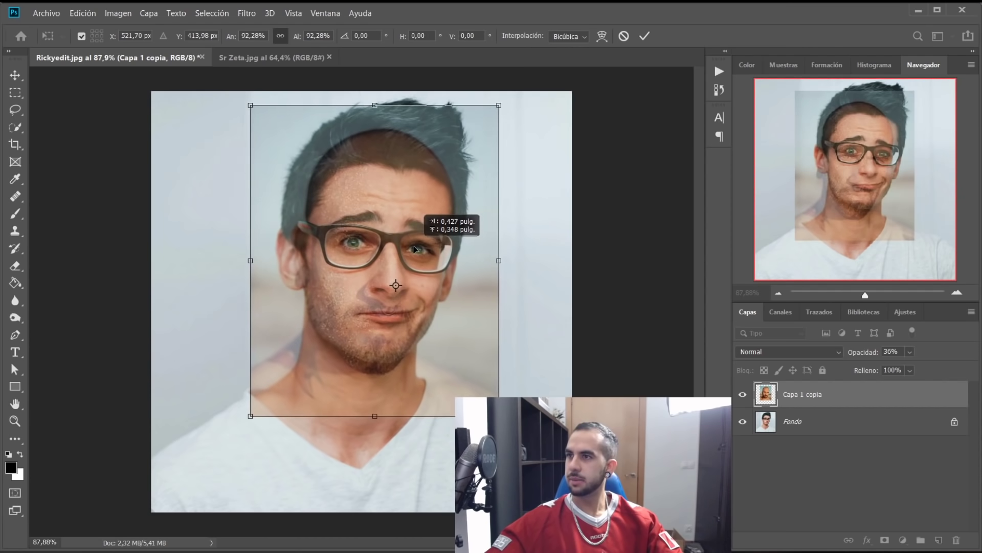
left_click_drag(414, 247, 410, 248)
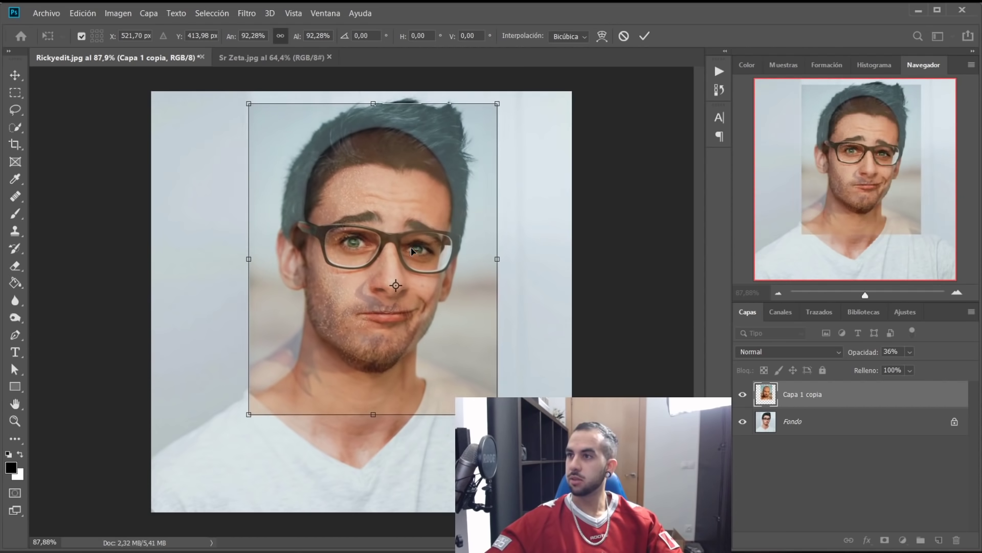
key("Return")
scroll(411, 258, "up", 2)
left_click_drag(428, 285, 434, 285)
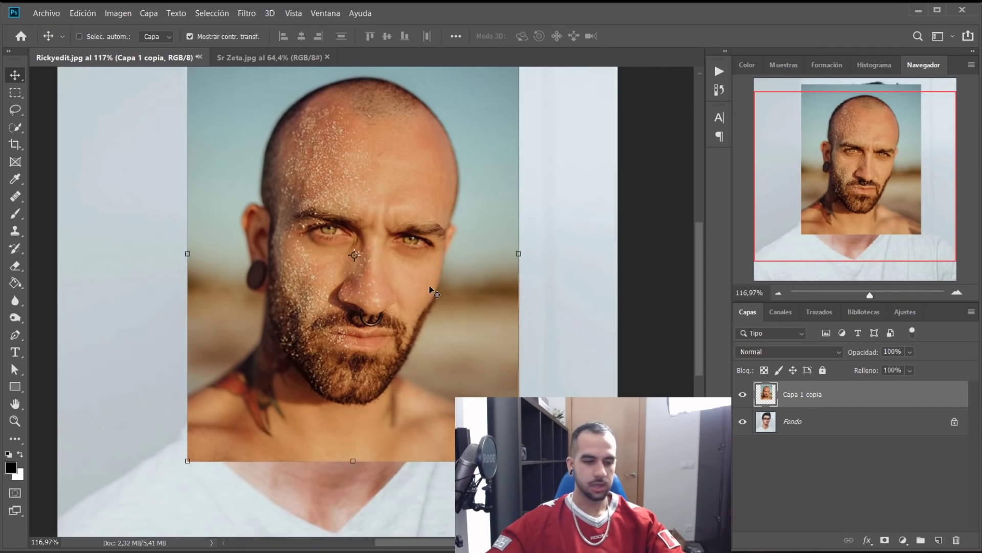
Step: Add a layer mask and quick-select the bald man's head, masking out everything else
key("b")
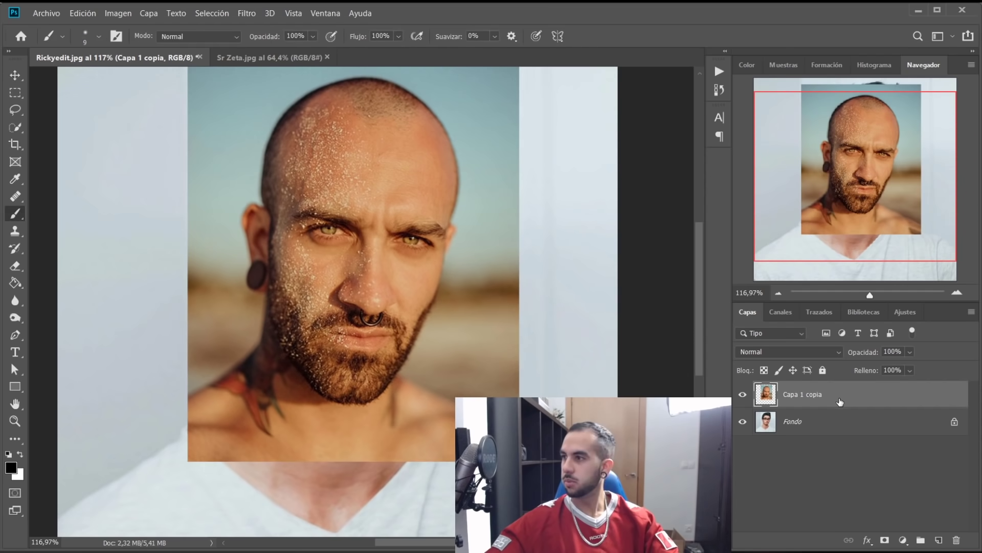
left_click(885, 540)
scroll(358, 230, "up", 3)
right_click(481, 259)
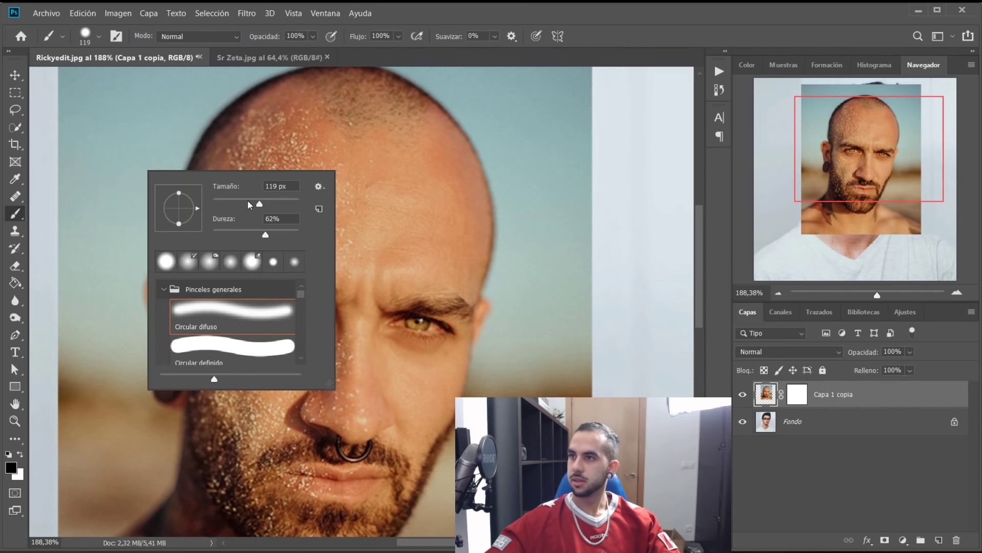
key("w")
scroll(370, 423, "down", 2)
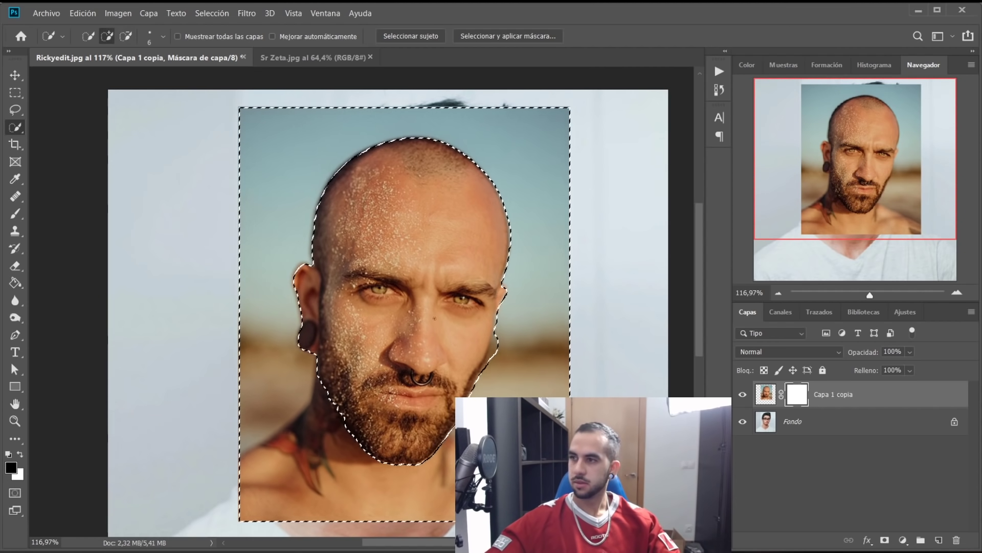
key("alt+BackSpace")
key("ctrl+d")
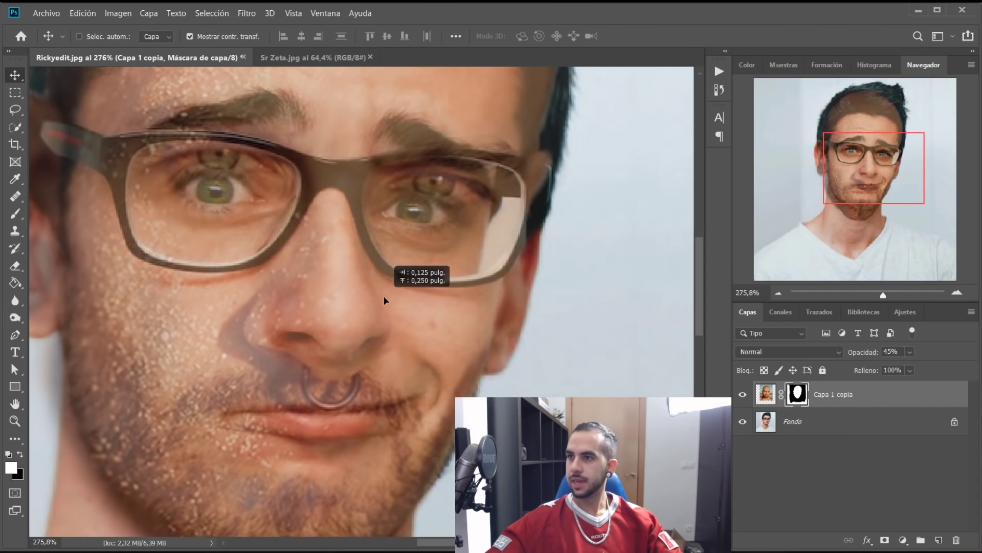
Step: Paint the mask with a size-62 brush to reveal the dark hair, ear and glasses arm
left_click_drag(383, 301, 385, 289)
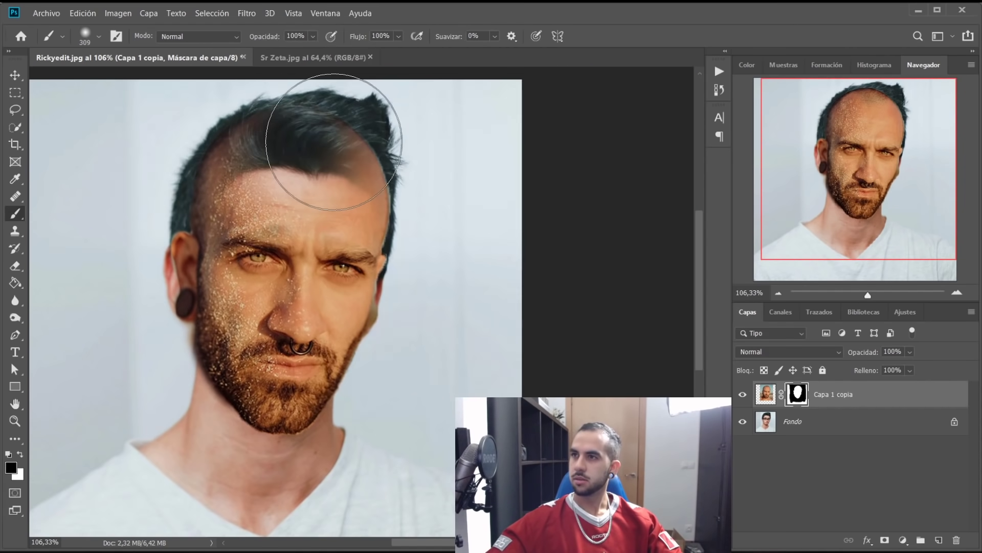
left_click_drag(333, 142, 656, 260)
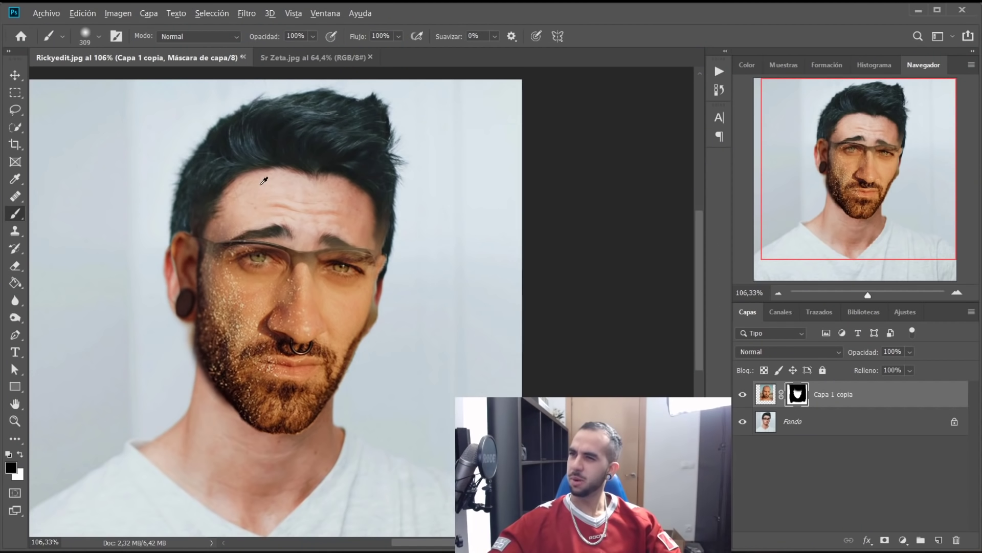
scroll(247, 164, "up", 3)
right_click(373, 281)
left_click_drag(460, 307, 399, 307)
left_click_drag(95, 305, 91, 325)
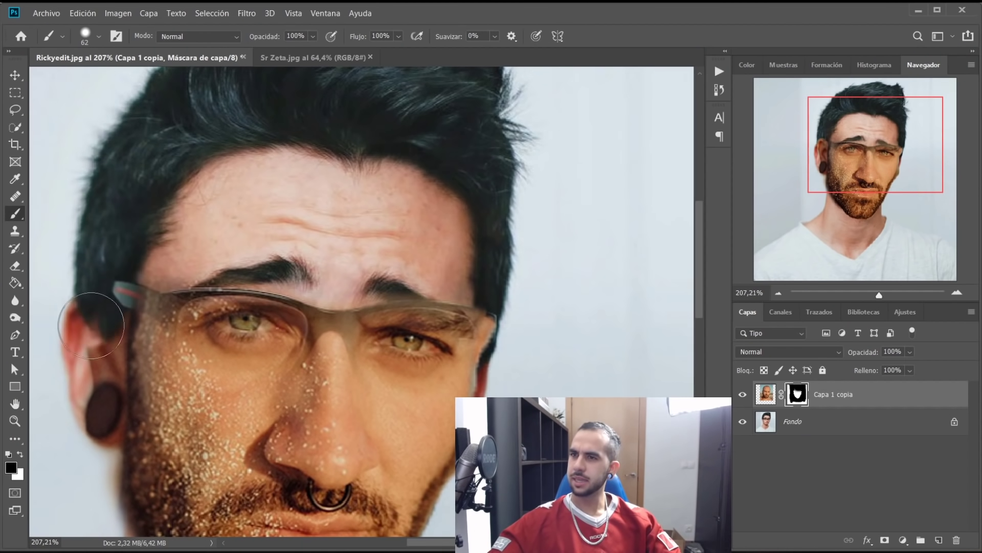
left_click_drag(127, 269, 160, 280)
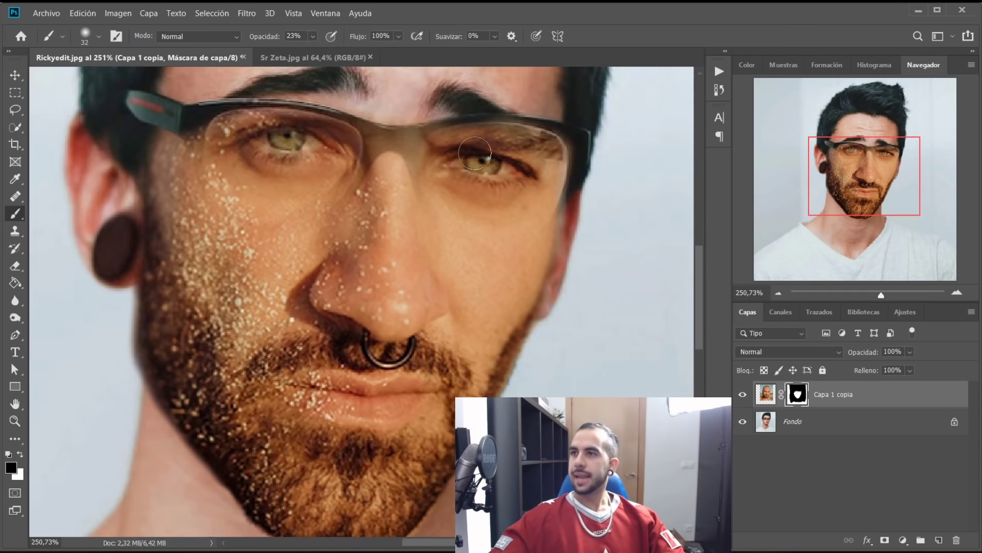
Step: Zoom in and blend away the overlaid right eye edge on the mask
scroll(475, 153, "up", 1)
scroll(477, 184, "up", 1)
scroll(479, 214, "up", 1)
scroll(482, 244, "up", 1)
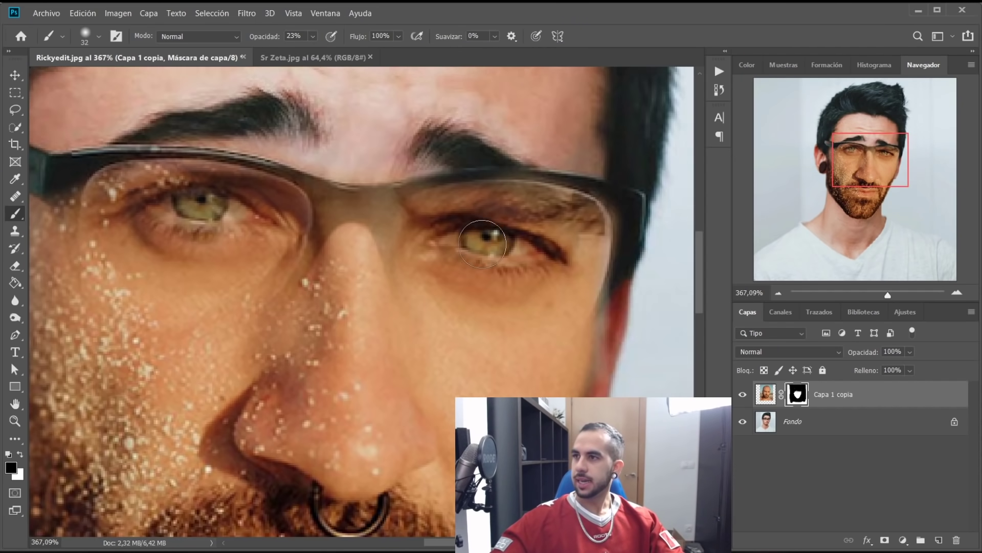
left_click_drag(468, 267, 531, 234)
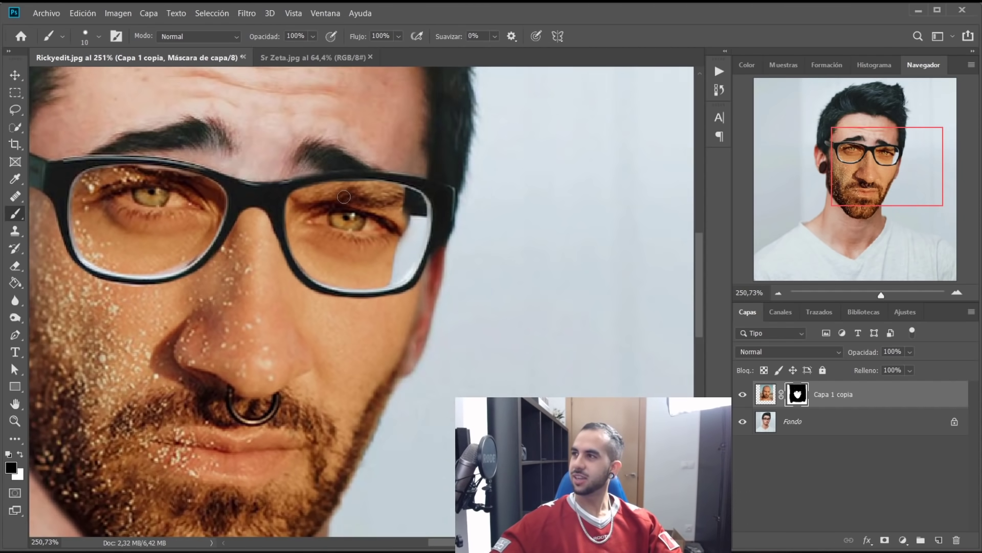
Step: Paint out the glitter above the eye, then shrink the brush much smaller
scroll(344, 196, "up", 1)
scroll(348, 197, "up", 1)
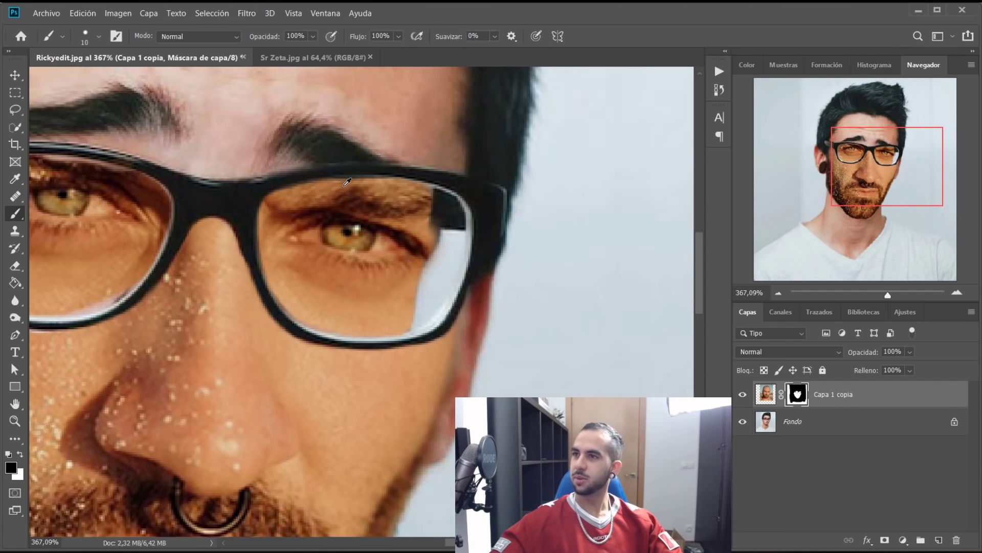
scroll(358, 198, "up", 2)
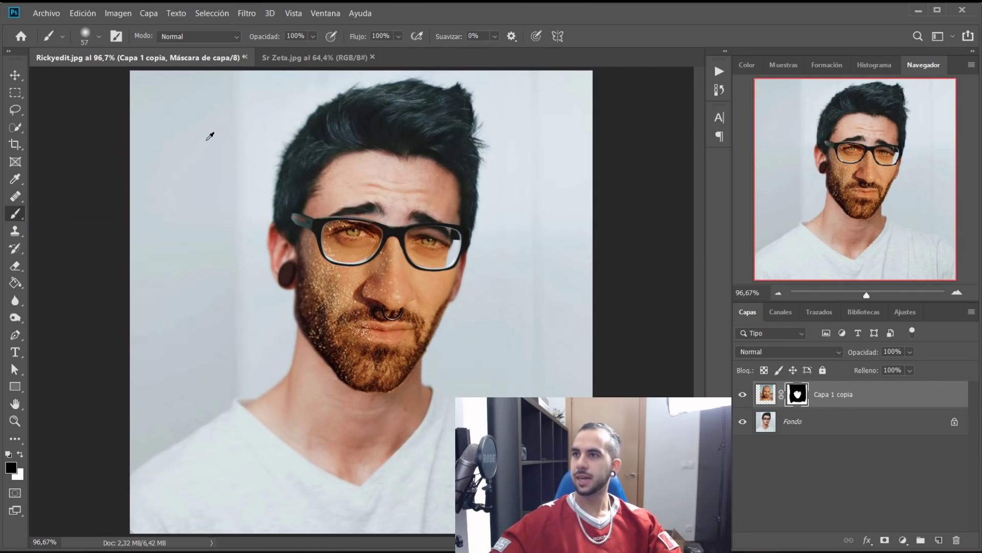
scroll(347, 189, "up", 2)
scroll(409, 220, "up", 4)
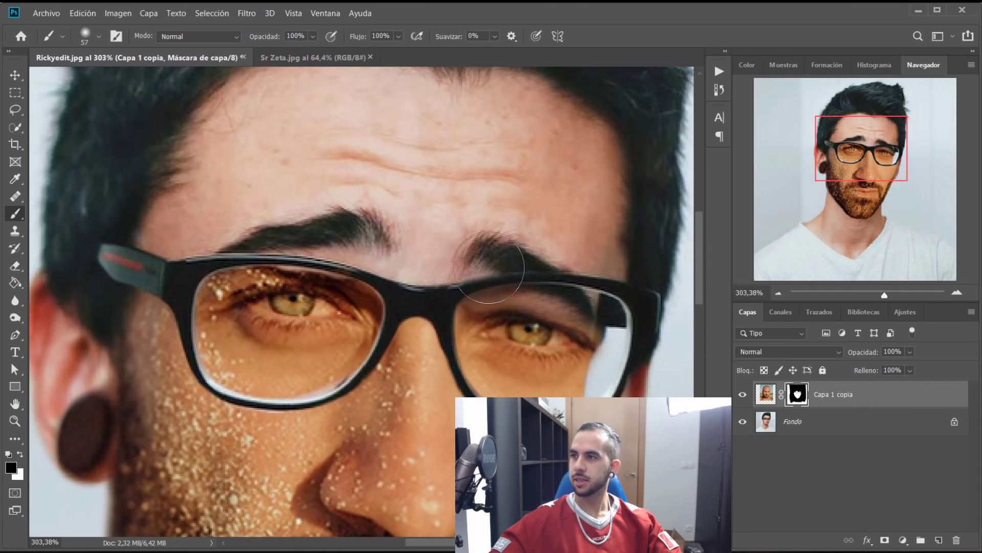
scroll(282, 249, "up", 3)
right_click(358, 261)
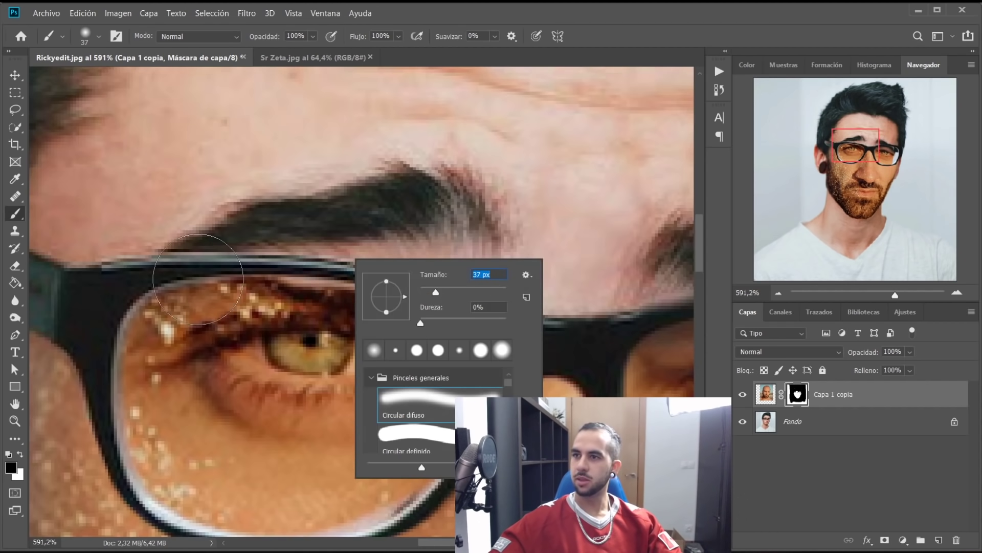
key("Return")
left_click_drag(197, 279, 355, 265)
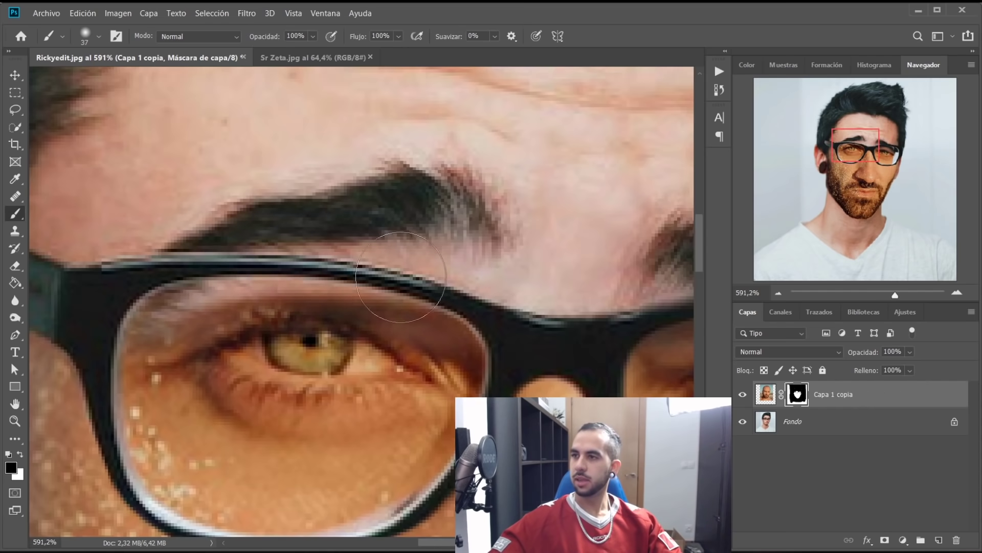
scroll(465, 318, "down", 3)
scroll(410, 252, "down", 5)
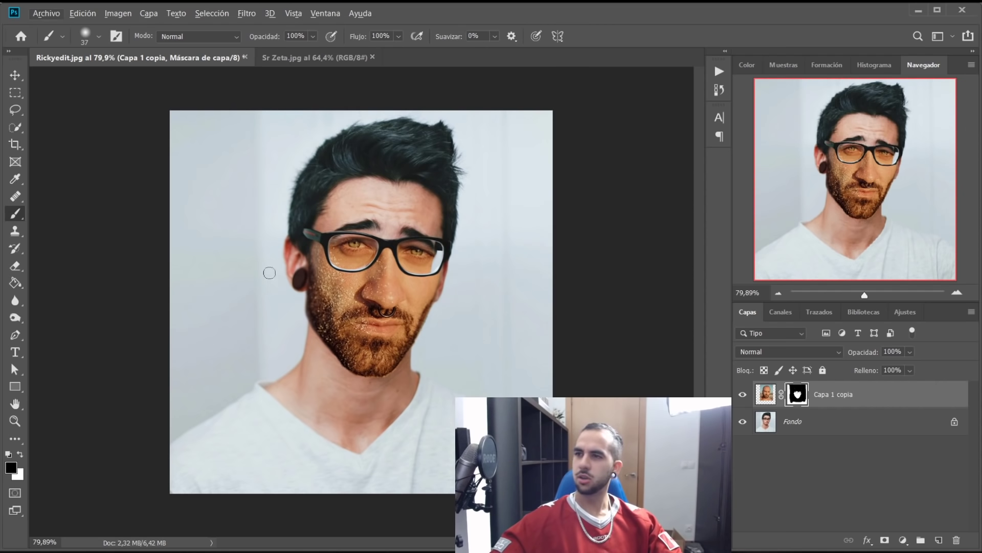
key("bracketleft")
key("bracketleft")
key("bracketleft")
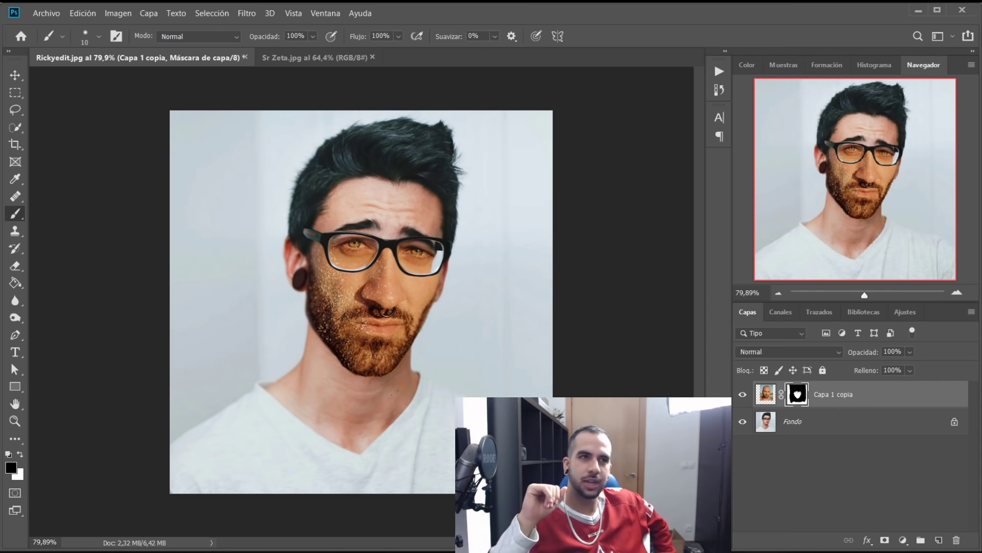
left_click(744, 393)
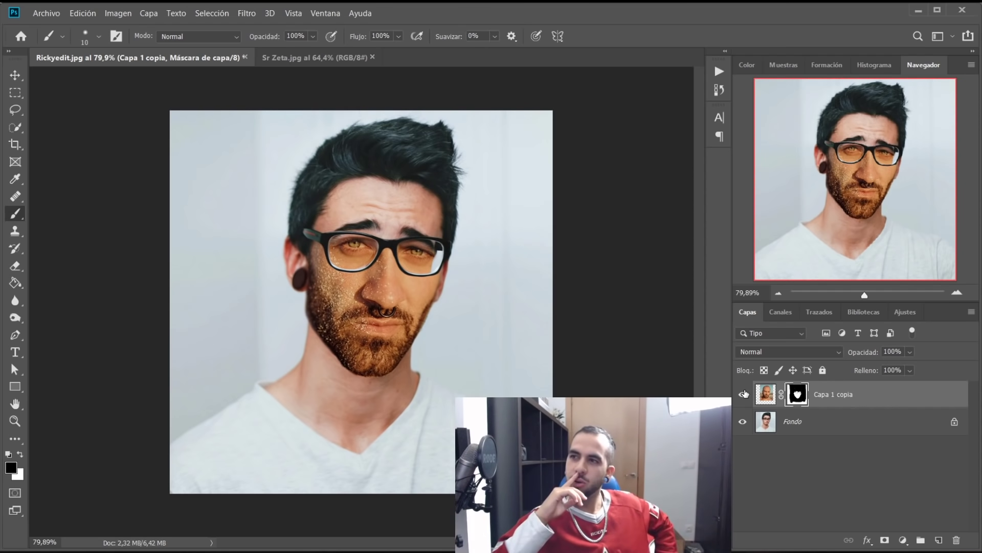
left_click(743, 394)
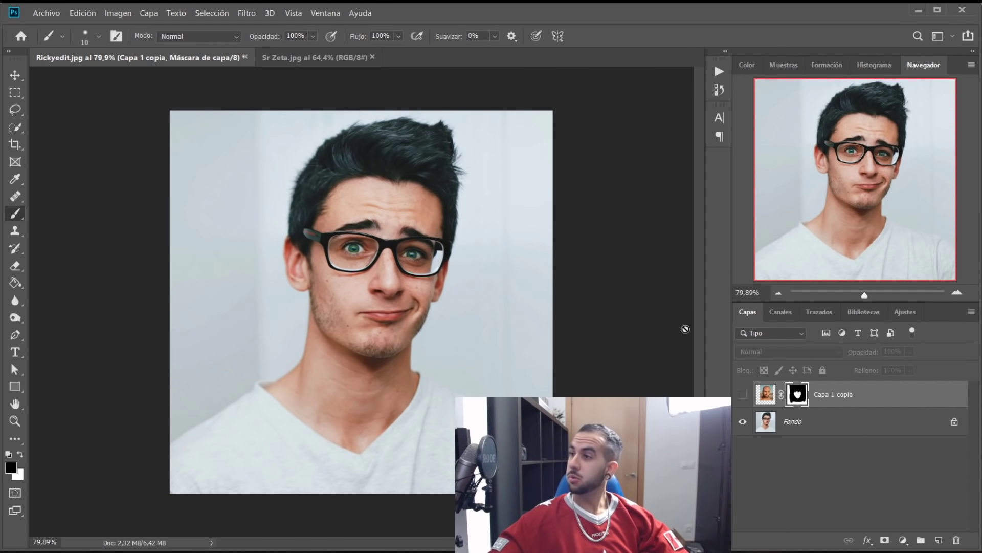
left_click(743, 394)
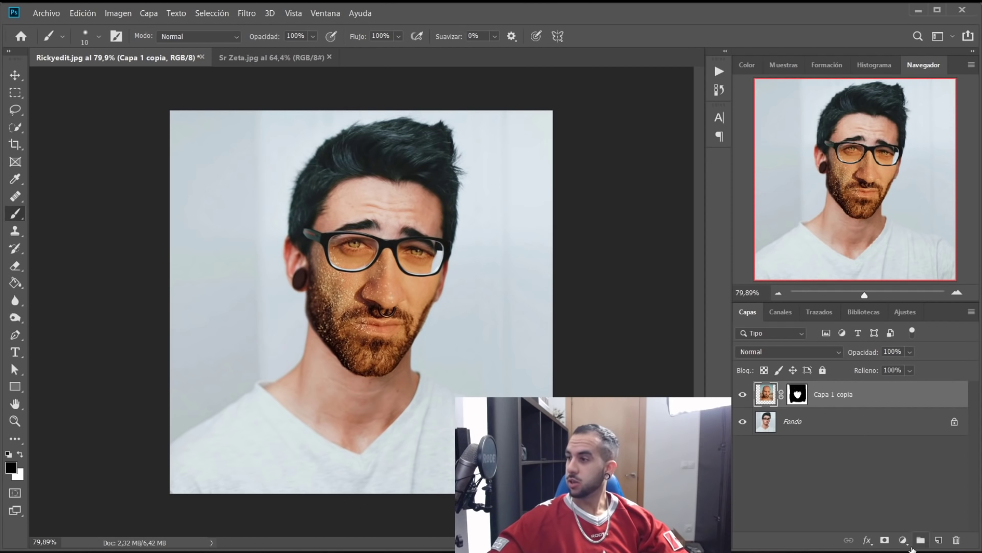
Step: Add a Selective Color adjustment clipped to the pasted face and lower its saturation
left_click(903, 540)
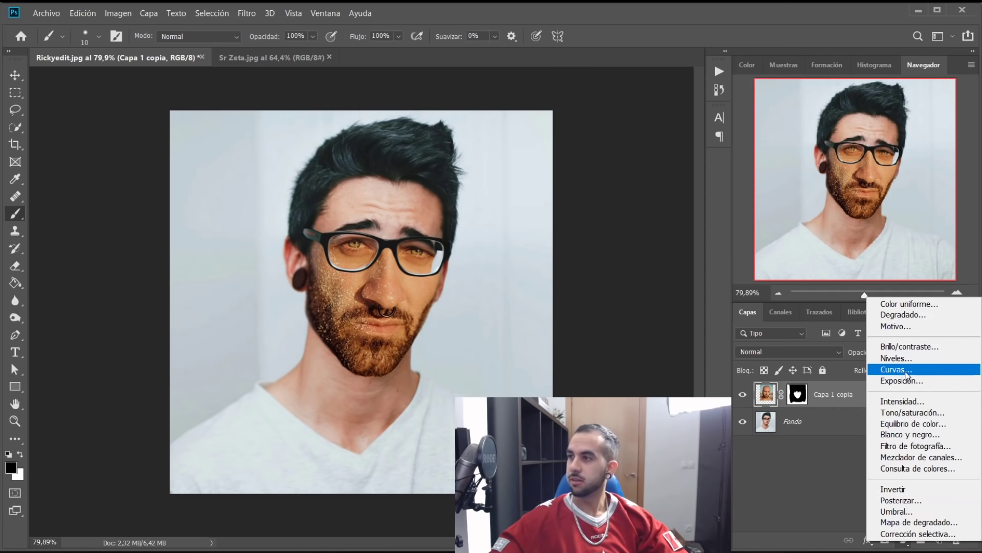
left_click(938, 535)
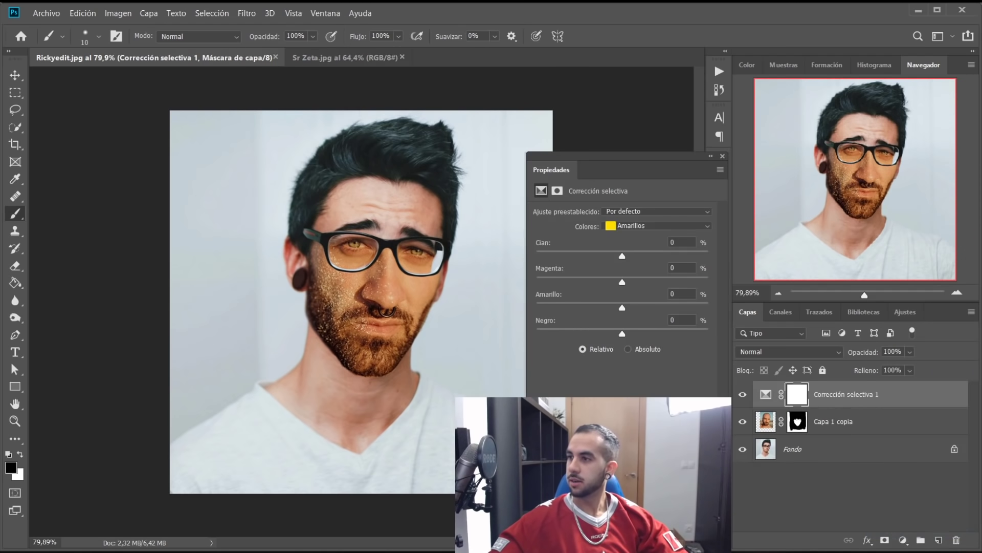
key("ctrl+alt+g")
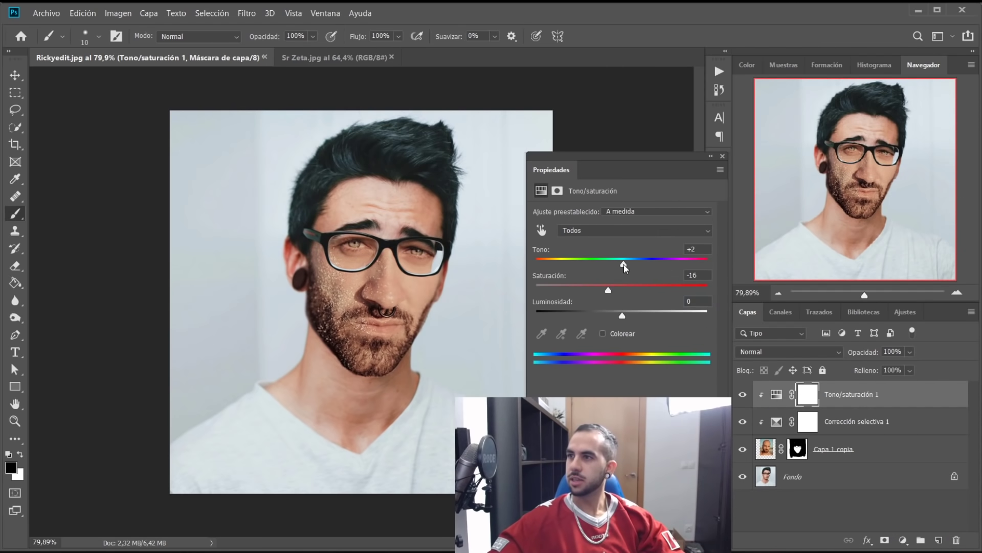
left_click_drag(624, 264, 622, 263)
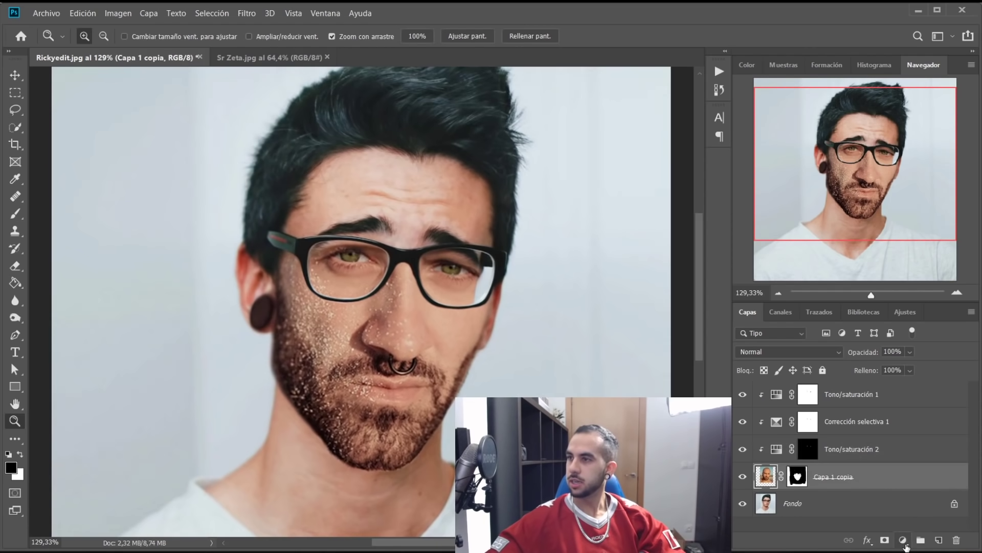
Step: Add a Curves adjustment and darken the red channel of the pasted beard
left_click(904, 542)
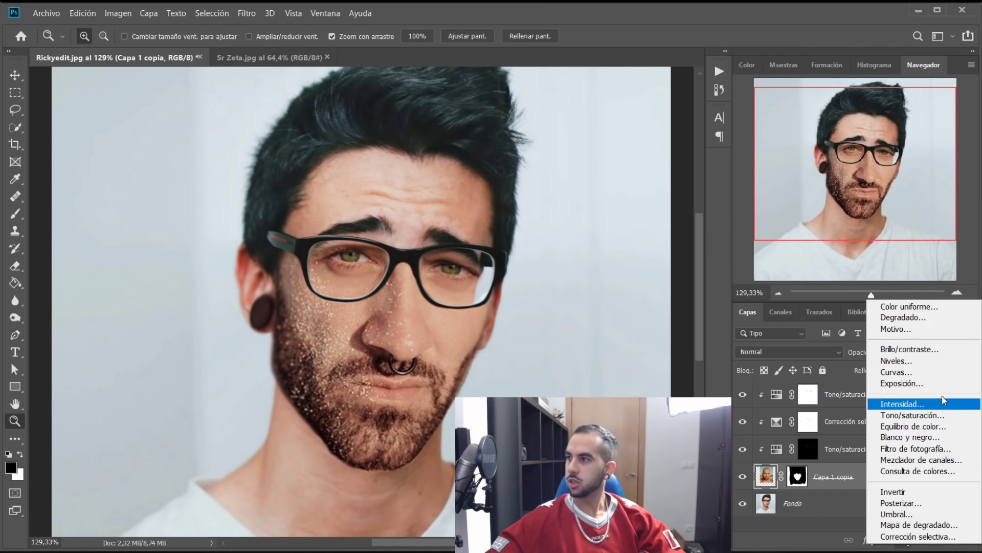
left_click(942, 372)
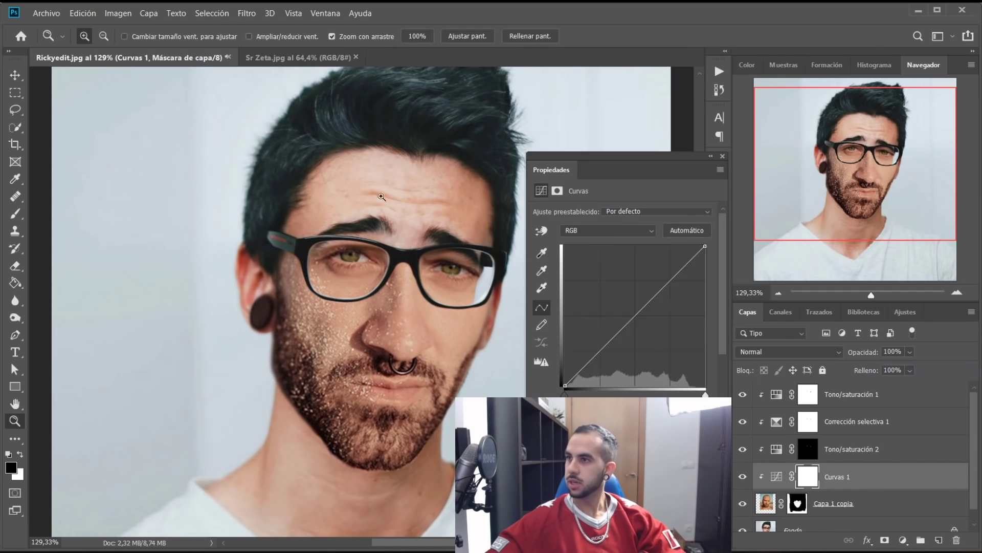
left_click(596, 231)
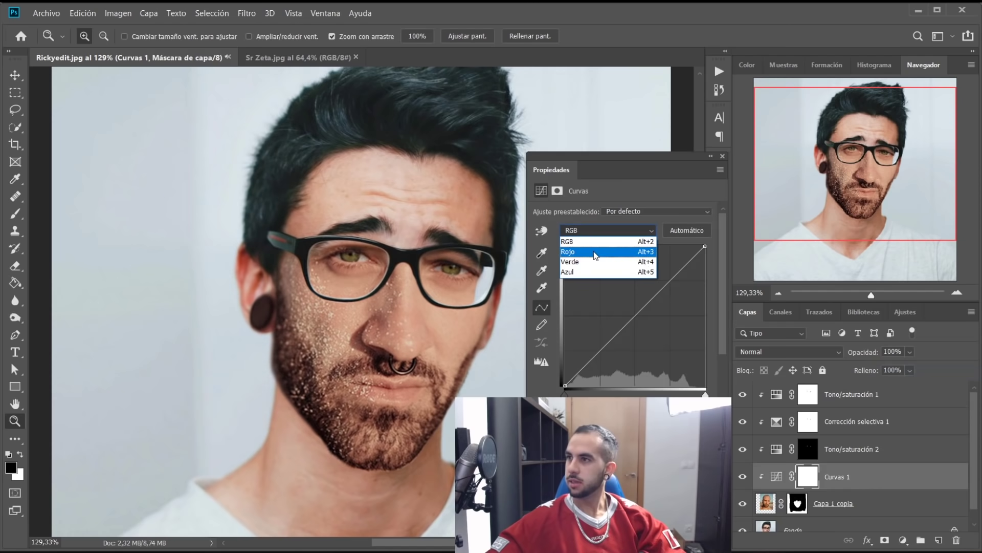
left_click(596, 249)
left_click_drag(564, 394, 586, 394)
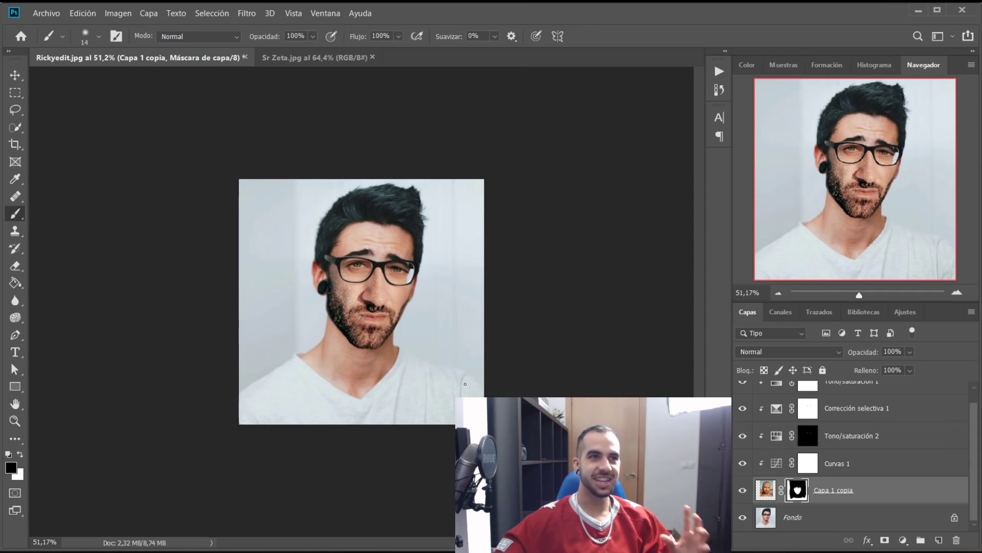
key("z")
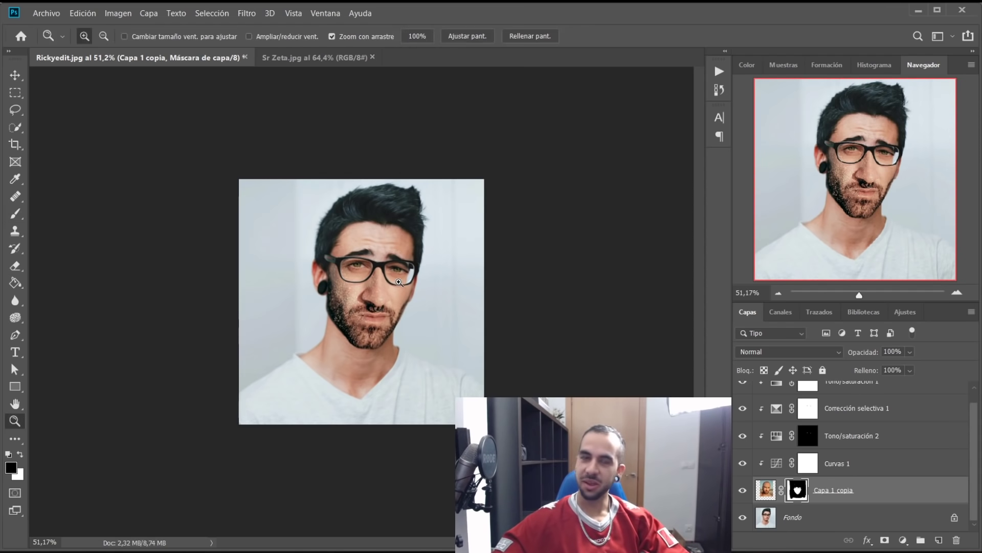
left_click_drag(382, 261, 485, 314)
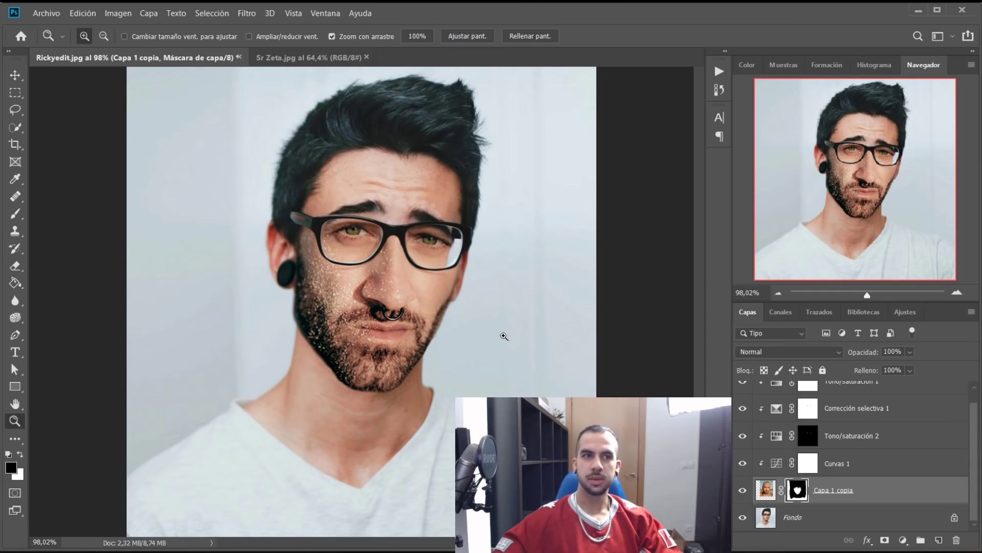
left_click_drag(476, 274, 435, 275)
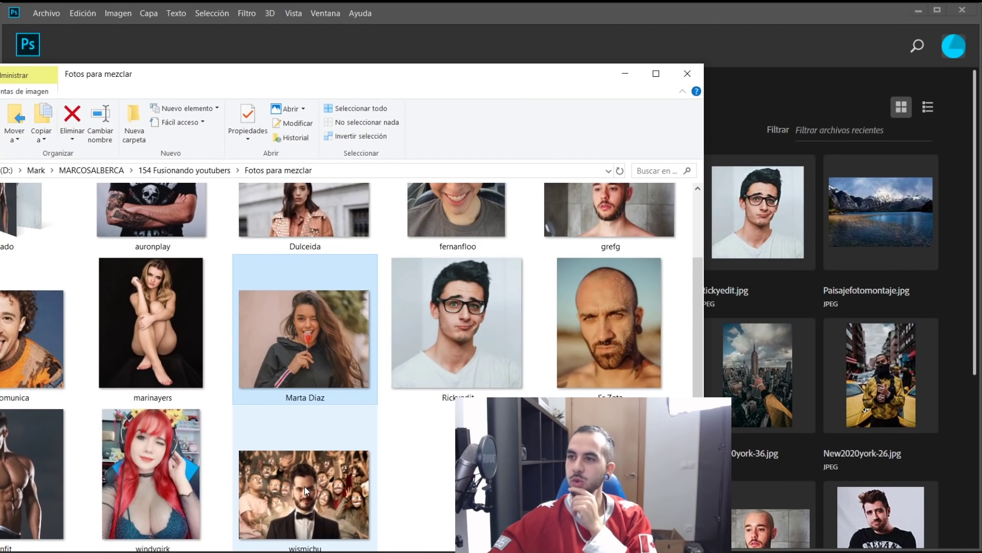
Step: Scroll the Fotos para mezclar folder to find the Marta Diaz.jpg portrait
scroll(305, 486, "up", 2)
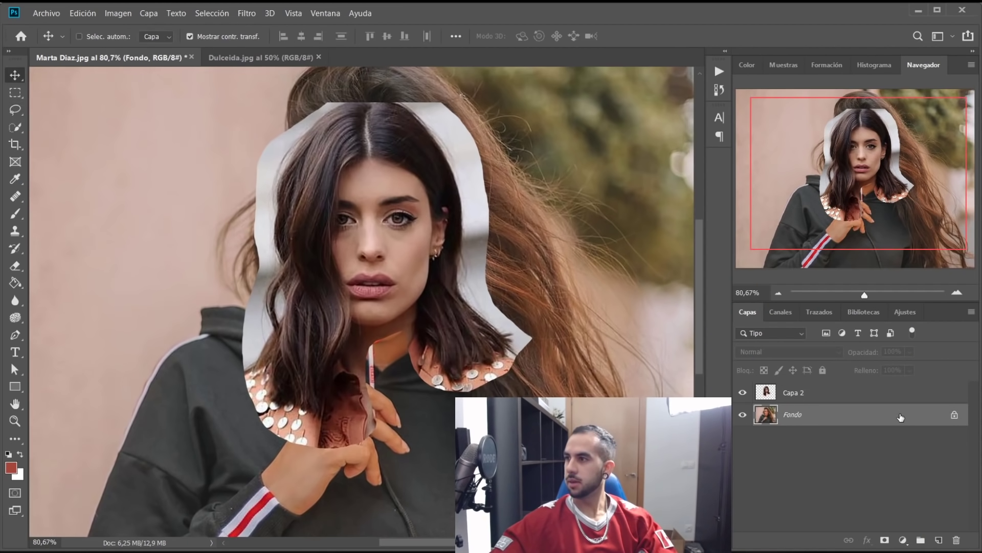
Step: Move and nudge Capa 2 to align the cut-out face over the lollipop portrait
left_click(850, 393)
left_click_drag(420, 324, 417, 306)
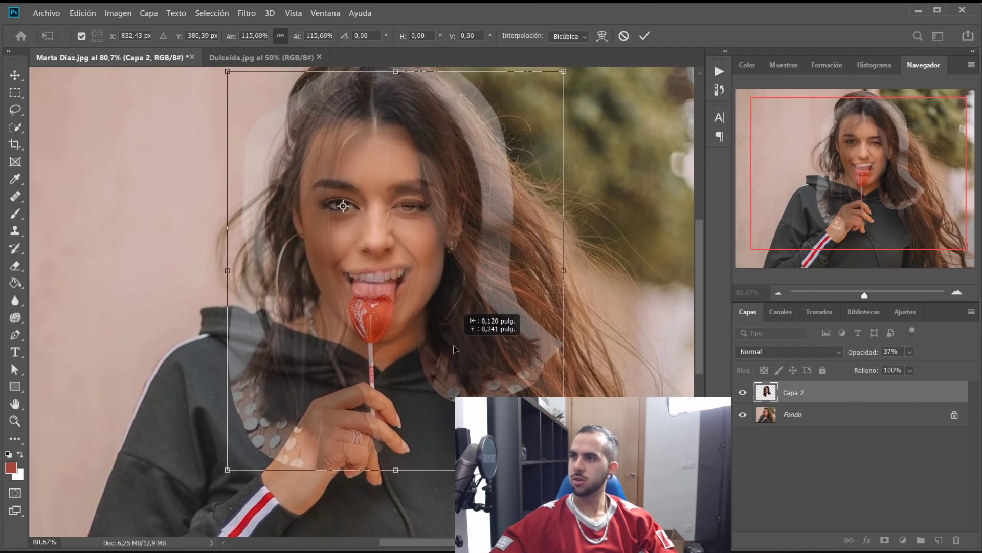
left_click_drag(453, 345, 454, 349)
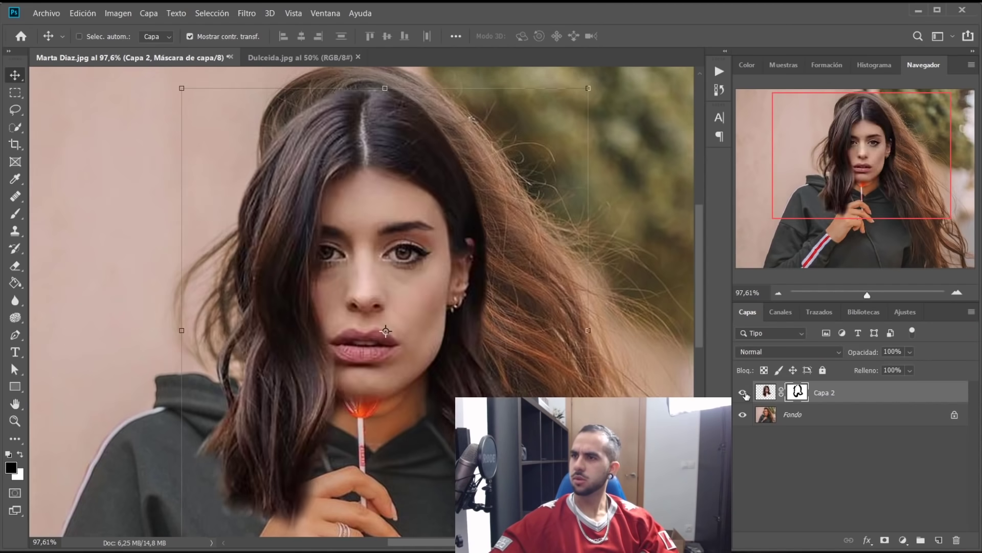
left_click(743, 392)
left_click(743, 393)
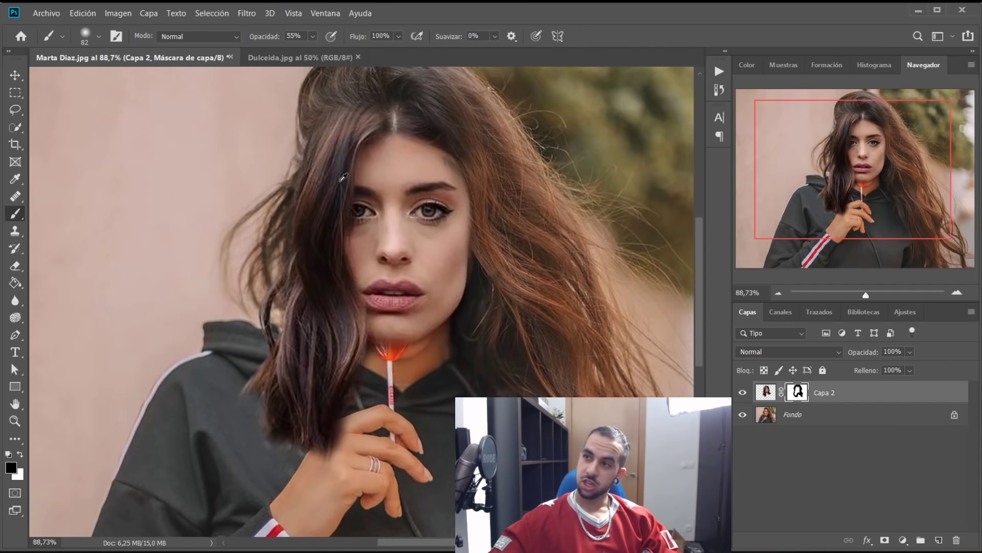
scroll(339, 181, "up", 3)
scroll(357, 285, "up", 2)
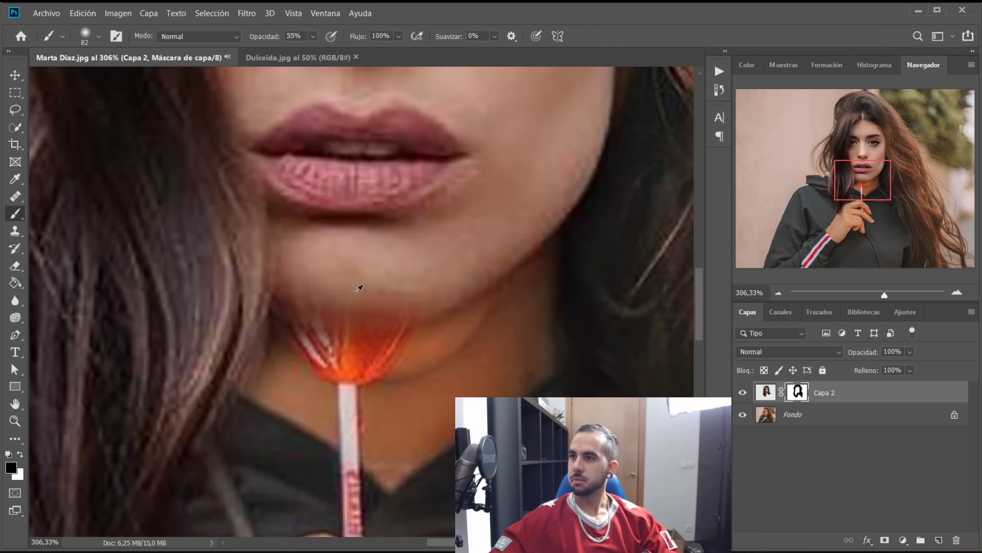
left_click(765, 391)
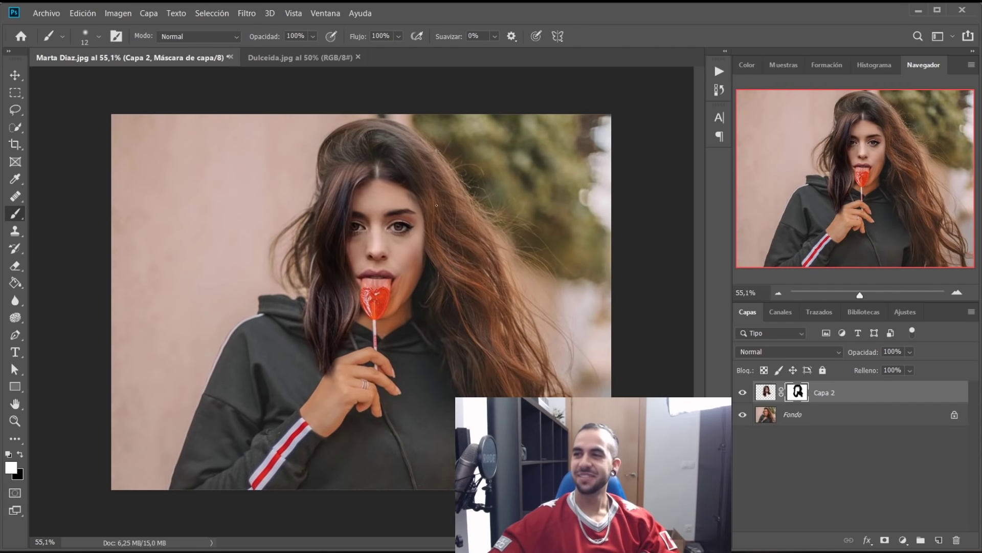
Step: Scroll up to review the clipped adjustment layers toning the pasted face
scroll(383, 283, "up", 4)
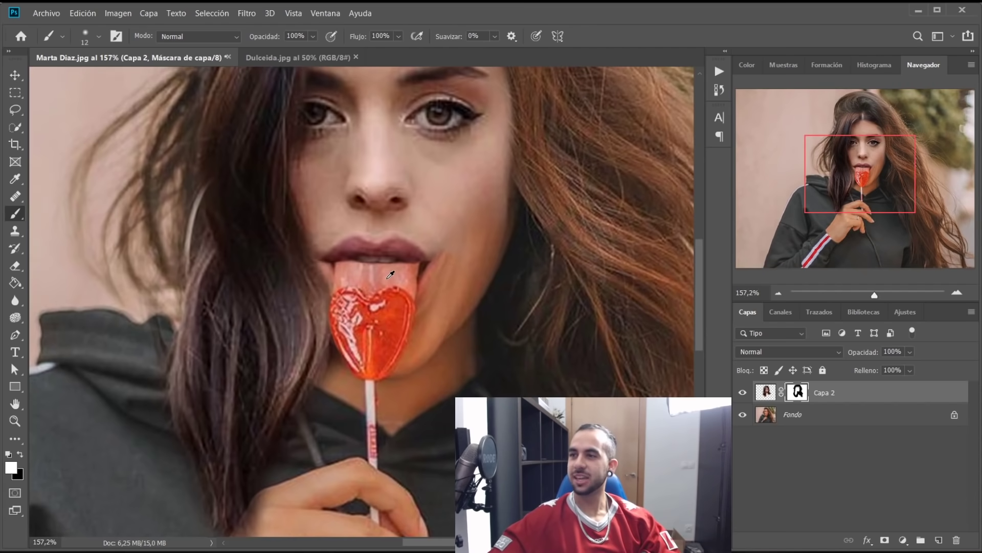
scroll(397, 262, "up", 2)
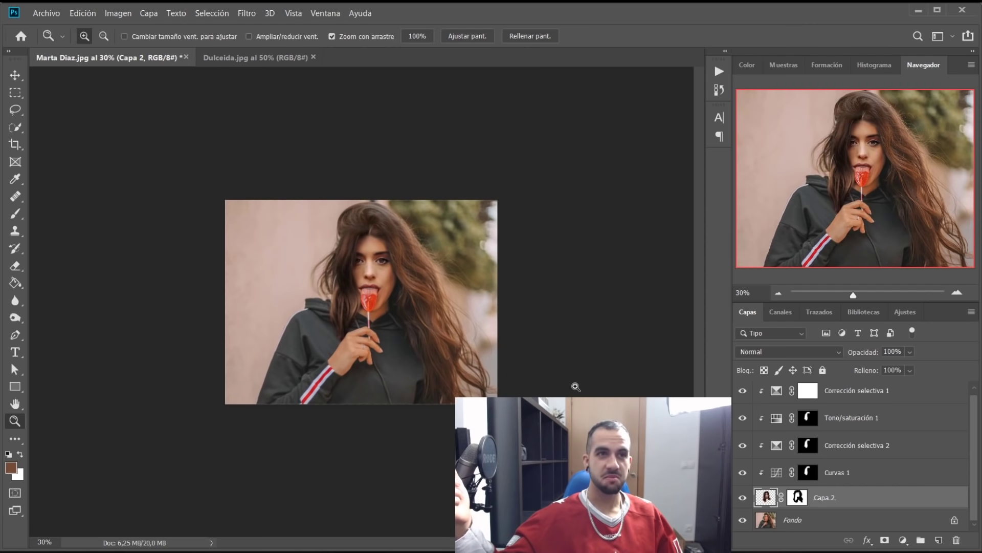
Step: Save the lollipop composite as a new file named 'Marte'
left_click(46, 13)
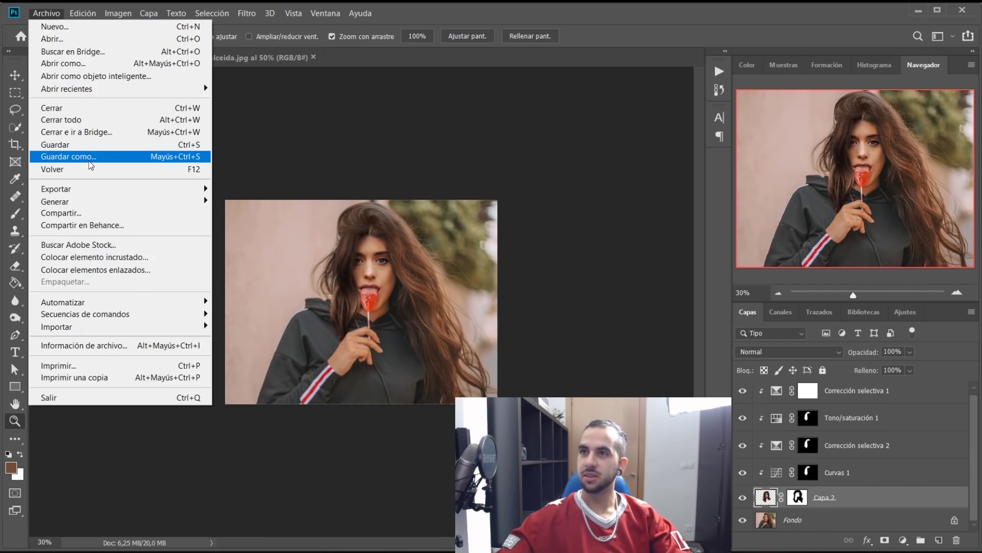
left_click(56, 155)
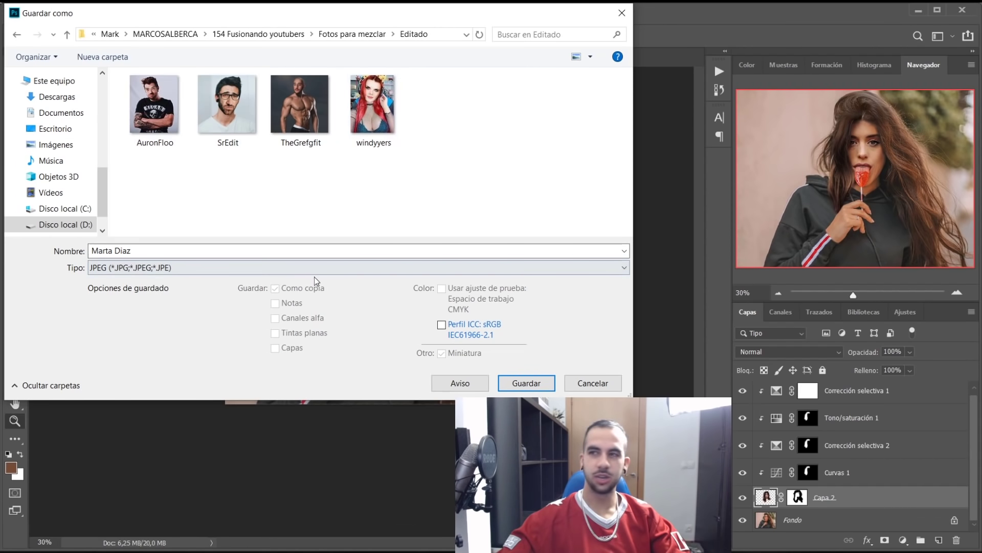
type("Marte")
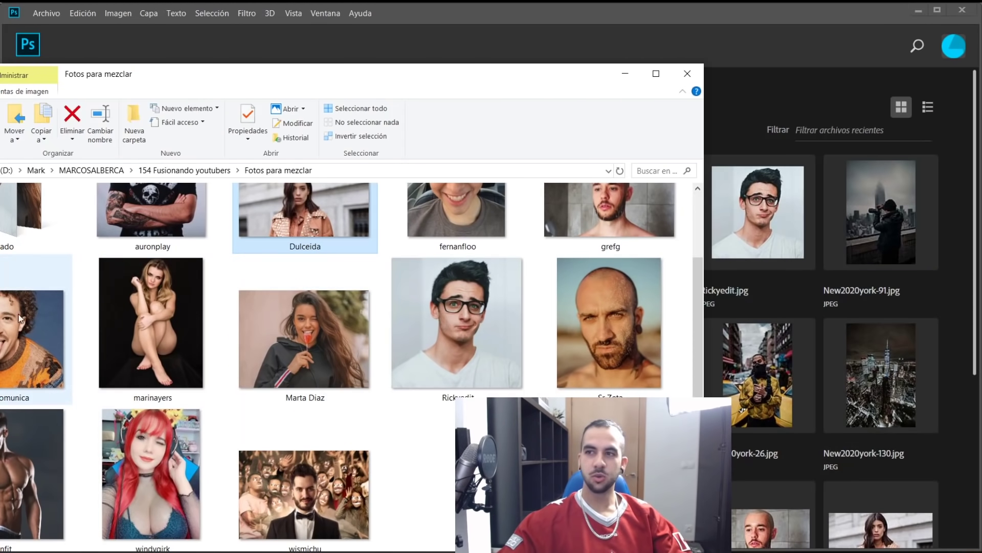
Step: Open wismichu.jpg, preview Luisito comunica.png, and drag the portrait onto the crowd photo
left_click(360, 491)
double_click(38, 338)
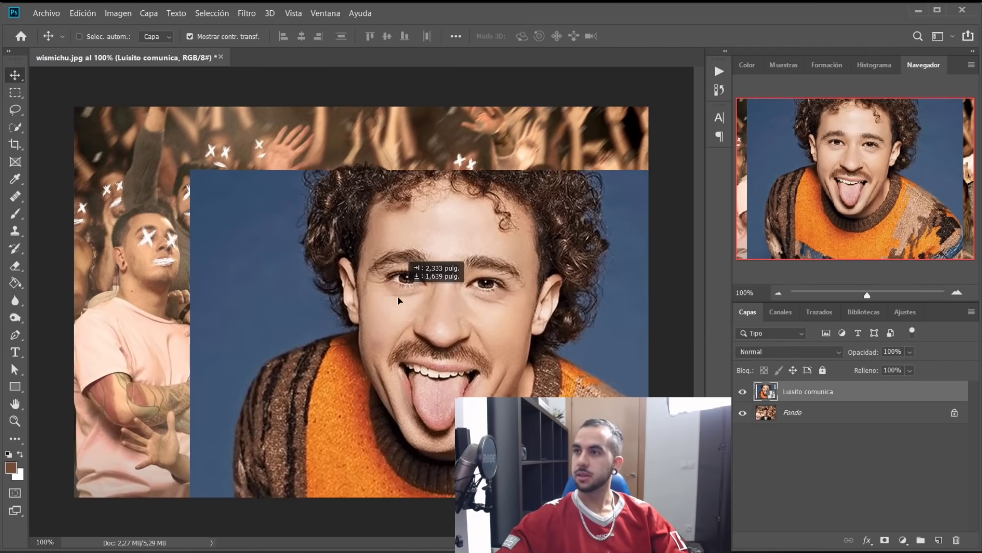
mouse_move(383, 278)
left_mouse_down()
mouse_move(323, 298)
mouse_move(322, 466)
left_mouse_up()
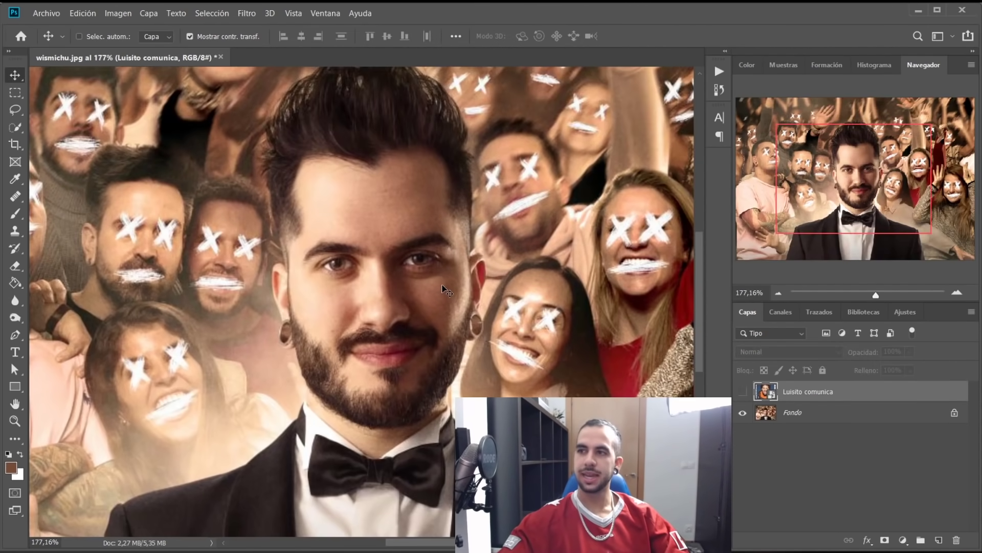
Step: Show the portrait layer, free-transform it and move the face over the tuxedoed man's head
scroll(460, 285, "down", 1)
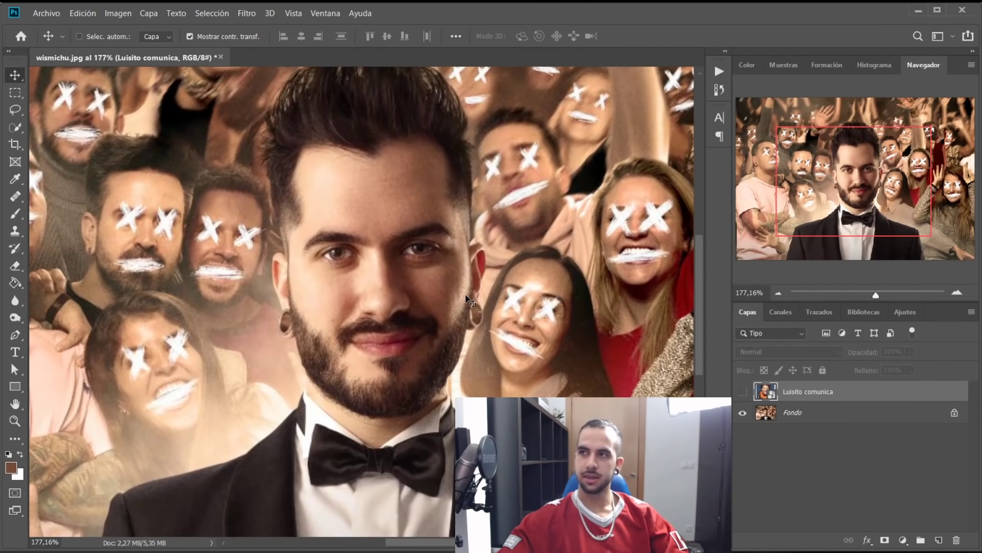
scroll(462, 288, "down", 1)
scroll(466, 290, "down", 1)
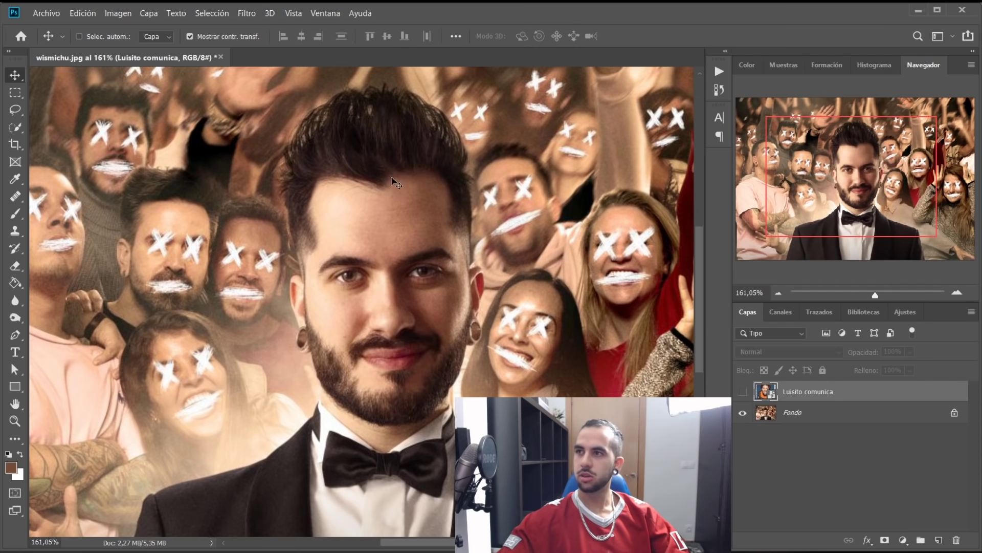
left_click(743, 391)
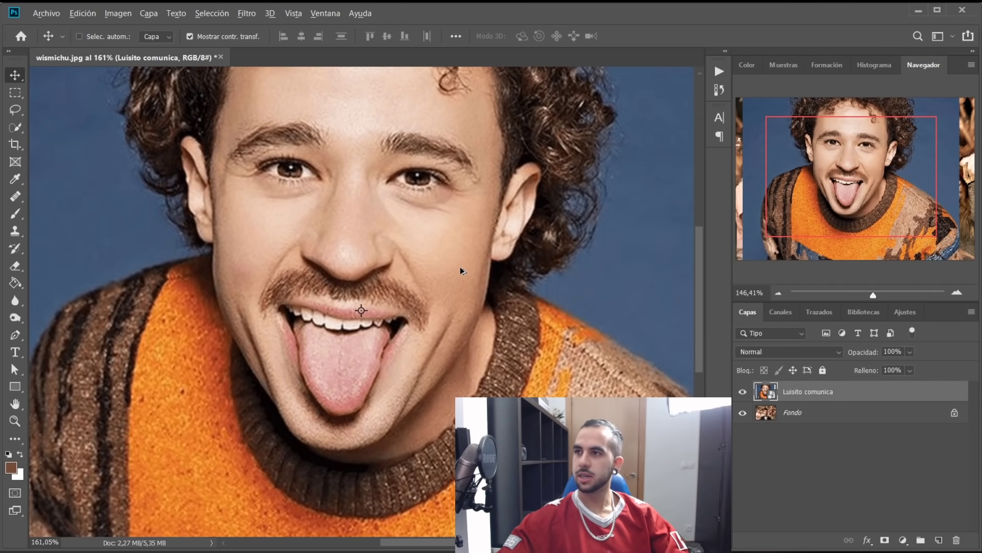
key("ctrl+1")
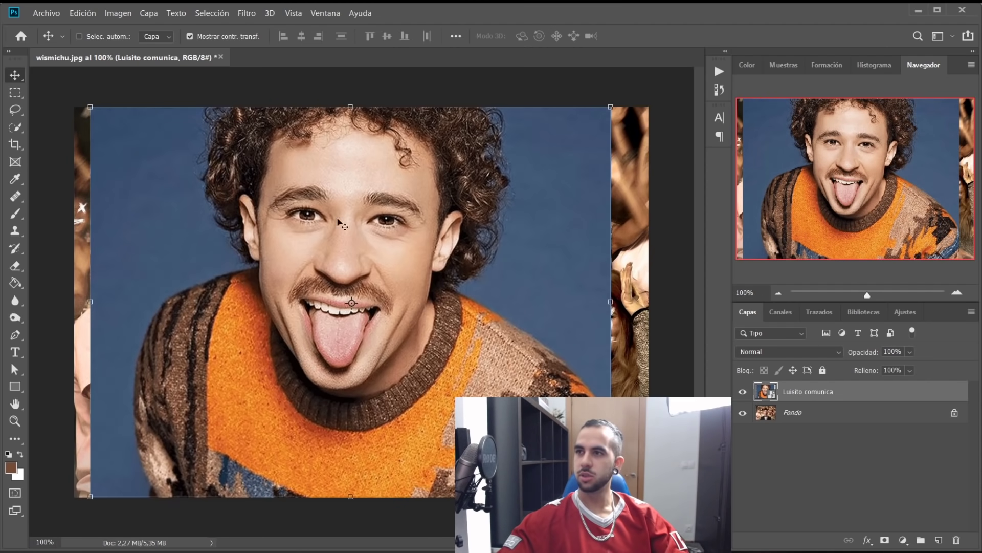
scroll(380, 196, "up", 3)
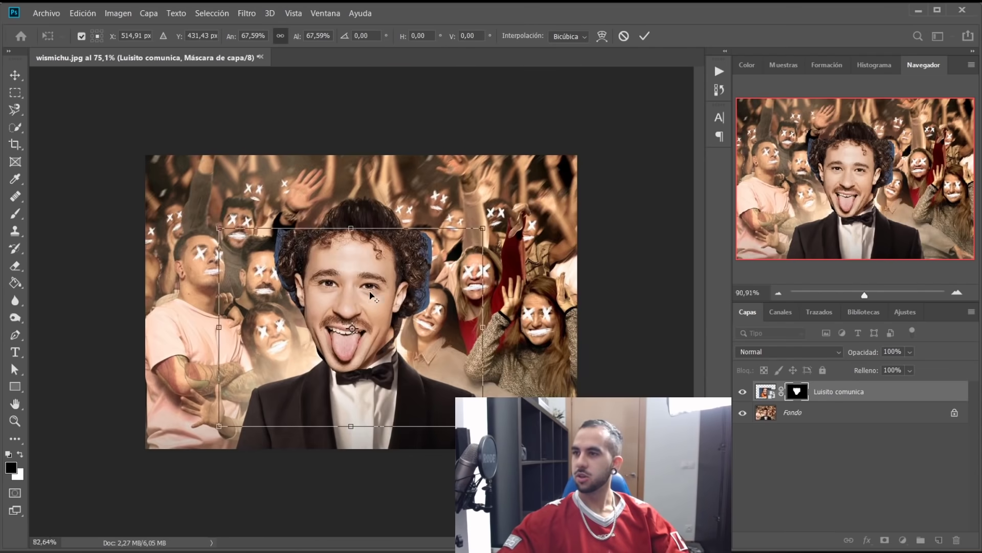
scroll(371, 296, "up", 3)
left_click_drag(425, 289, 486, 276)
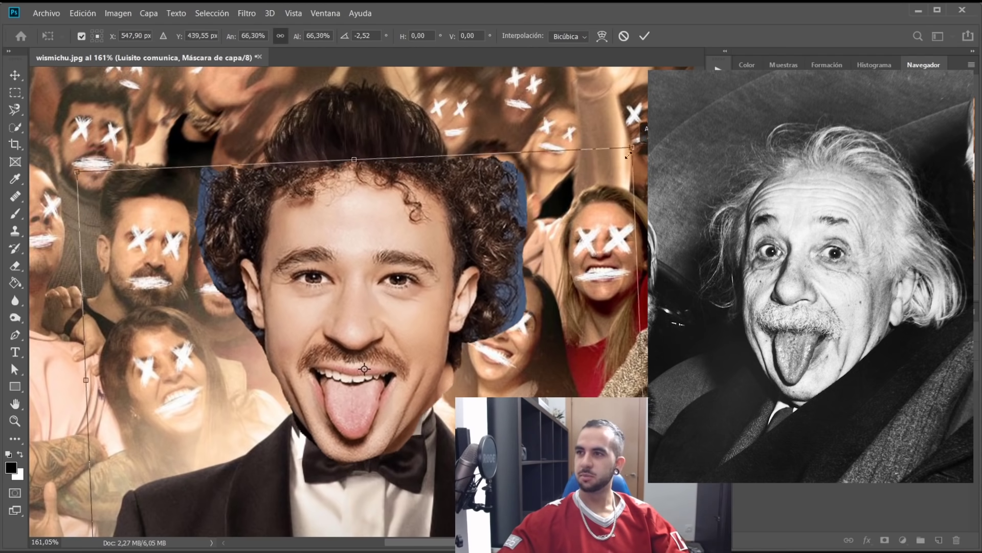
Step: Finish positioning the pasted face over the man's head
left_click_drag(486, 276, 450, 333)
right_click(417, 159)
key("Return")
key("v")
scroll(412, 222, "up", 3)
left_click(414, 231)
Step: Paint the mask with a soft brush to reveal the man's beard around the chin
key("b")
scroll(421, 341, "down", 3)
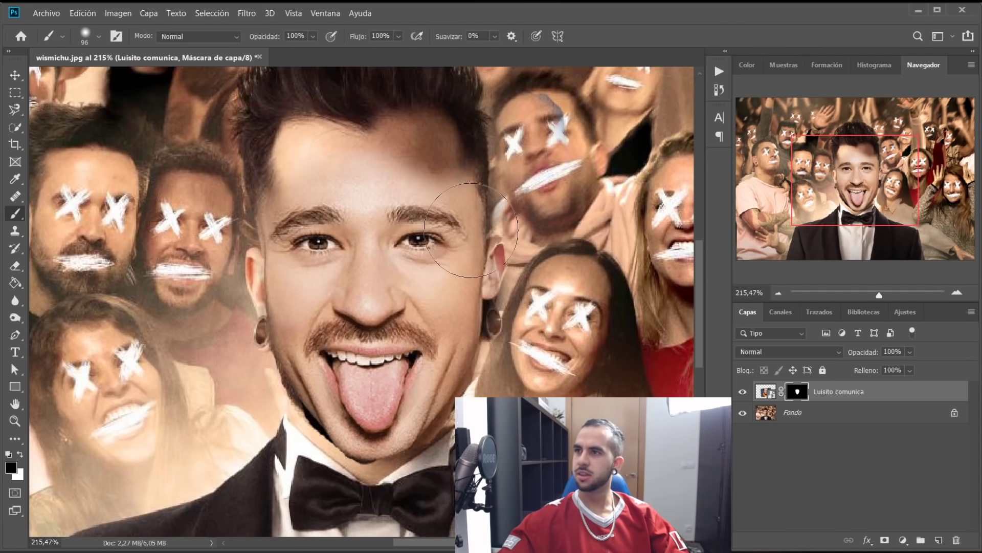
scroll(414, 323, "down", 1)
scroll(415, 323, "down", 1)
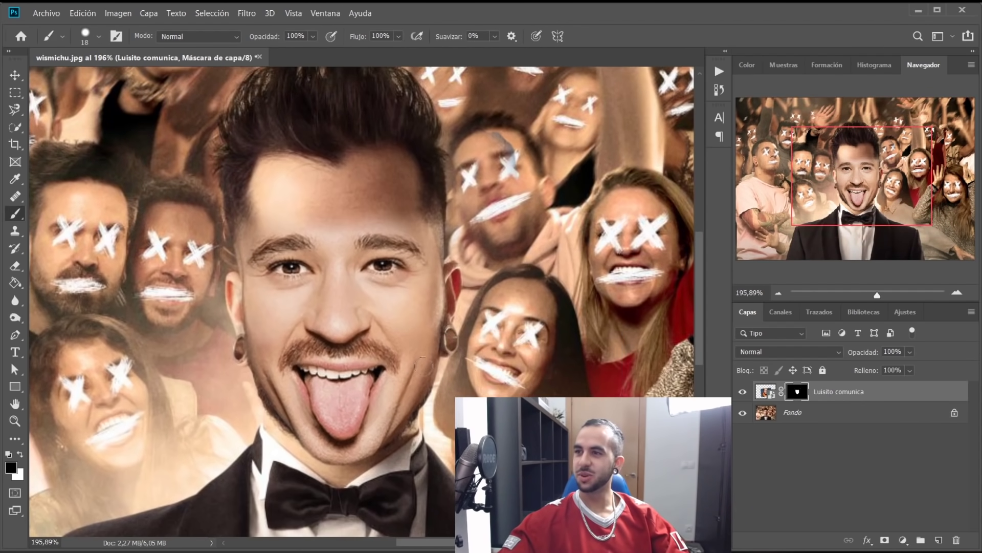
right_click(435, 334)
key("Return")
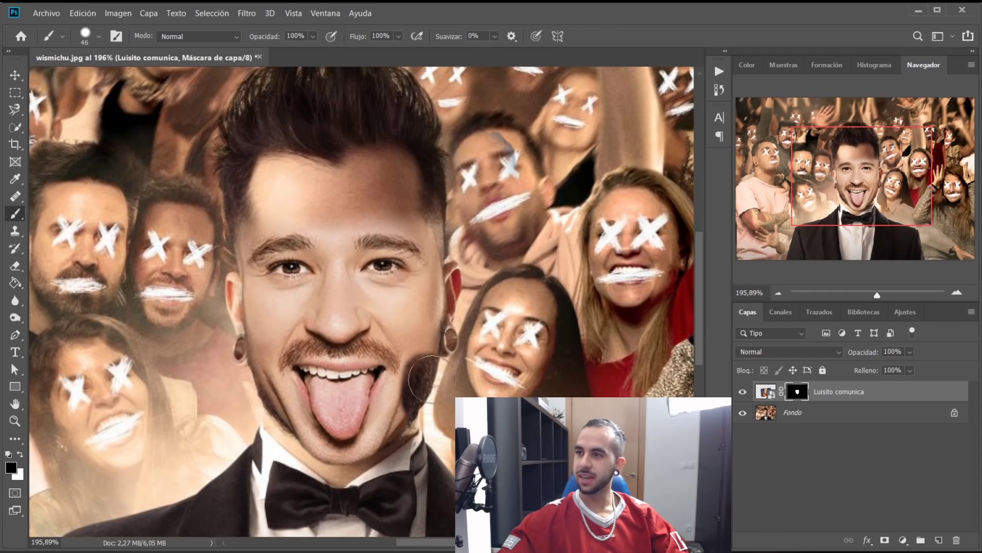
left_click_drag(417, 384, 399, 413)
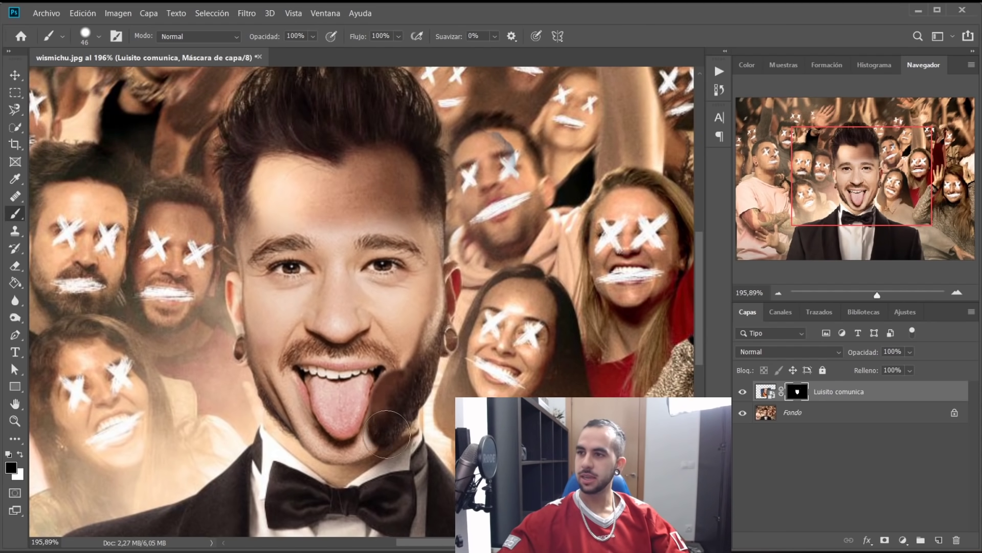
left_click_drag(295, 429, 271, 388)
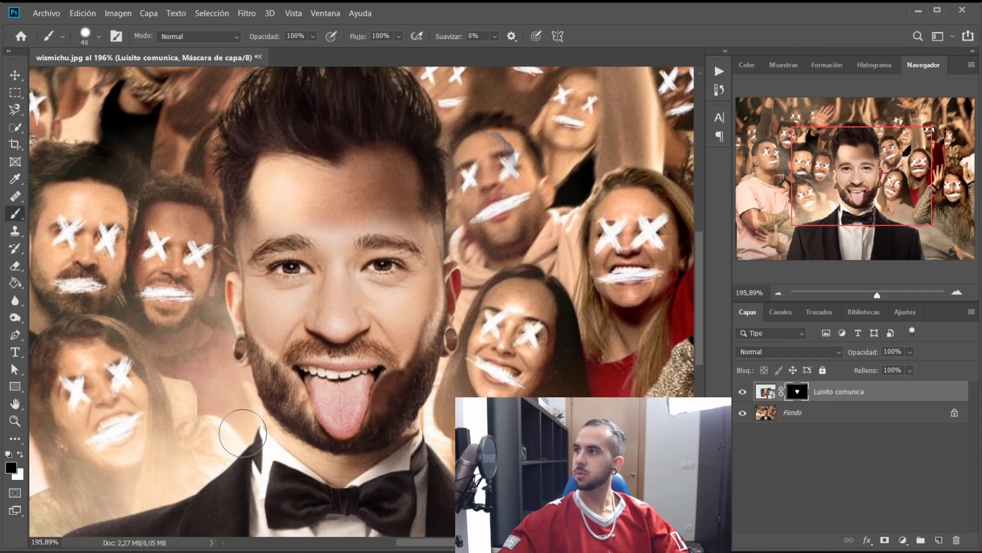
scroll(401, 378, "up", 3)
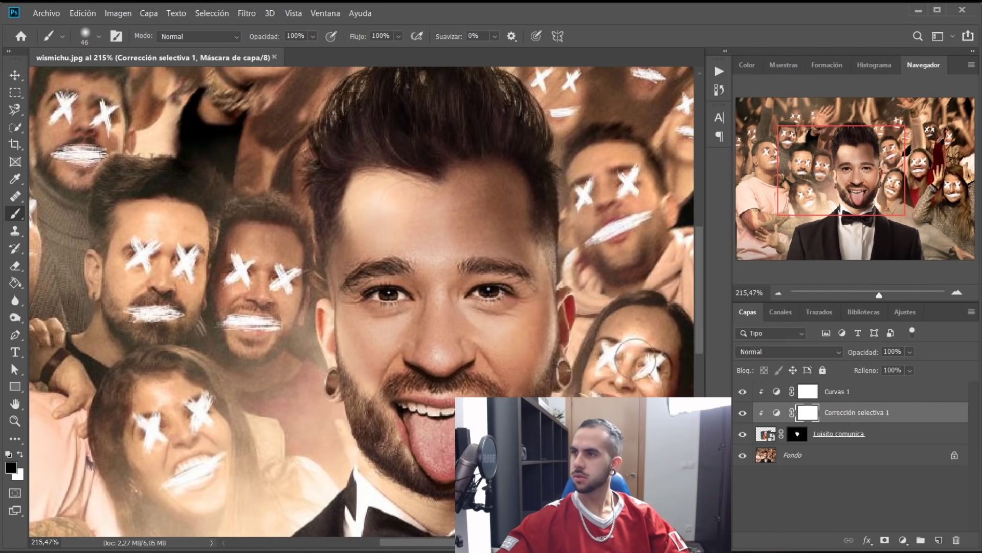
right_click(428, 259)
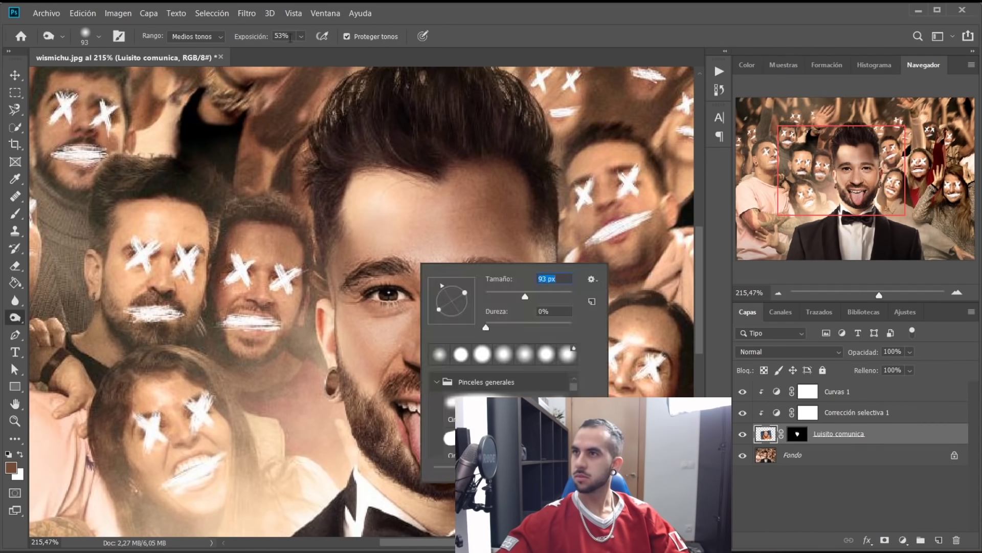
scroll(250, 365, "up", 2)
scroll(249, 365, "up", 3)
key("ctrl+0")
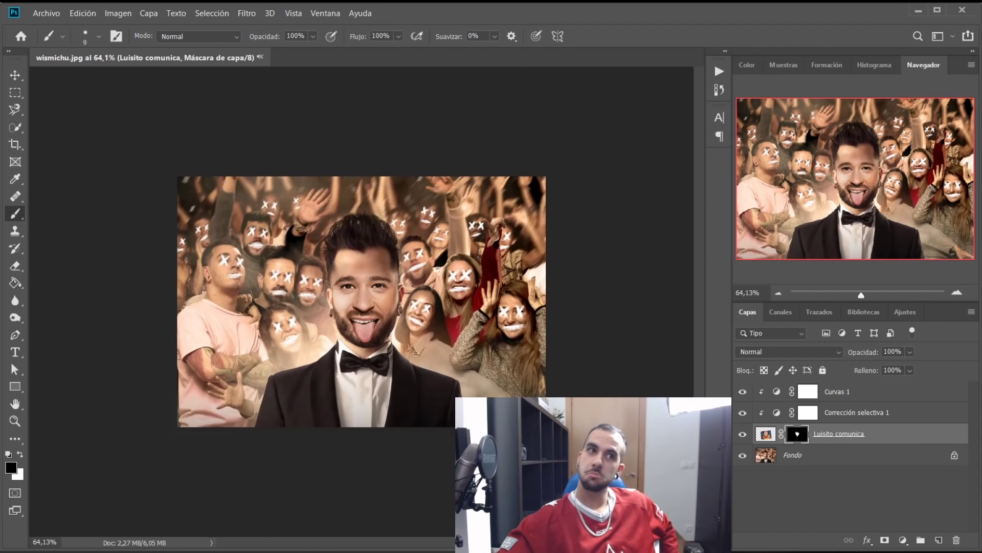
key("z")
left_click_drag(377, 276, 380, 288)
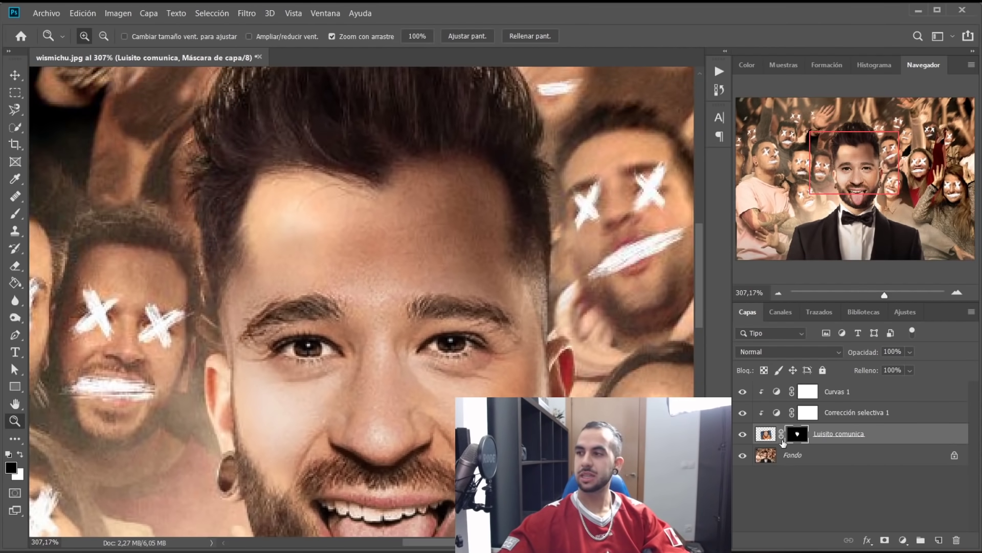
left_click(742, 434)
left_click(742, 435)
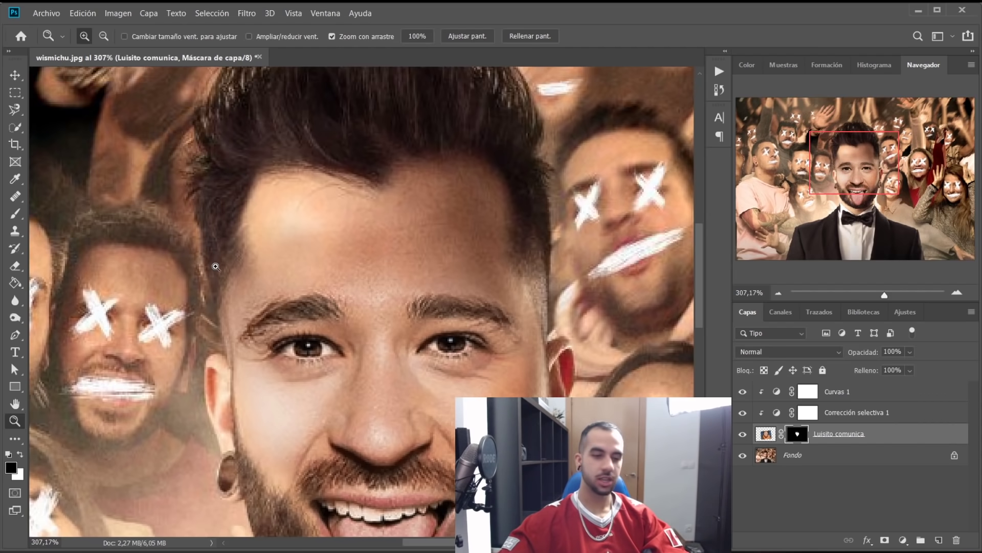
key("b")
right_click(405, 261)
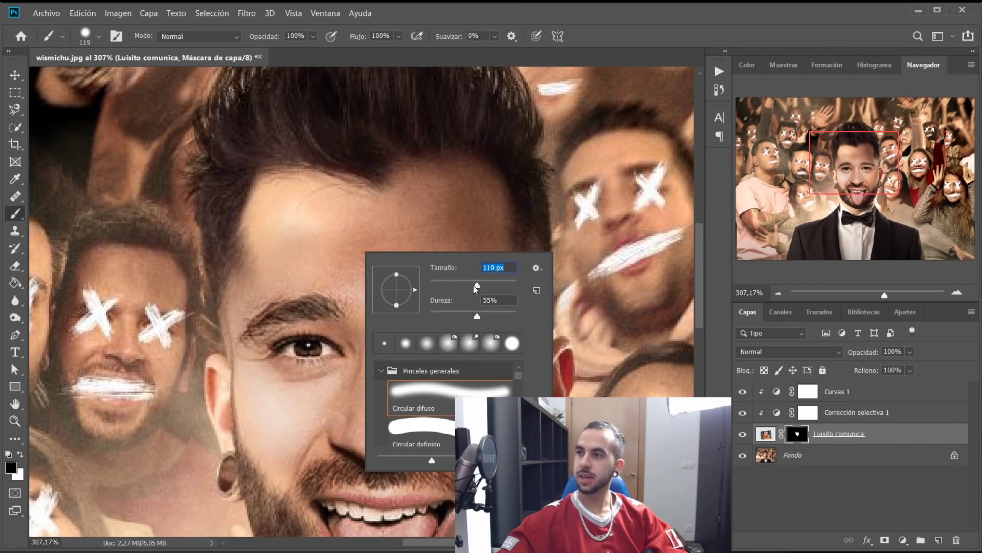
key("Return")
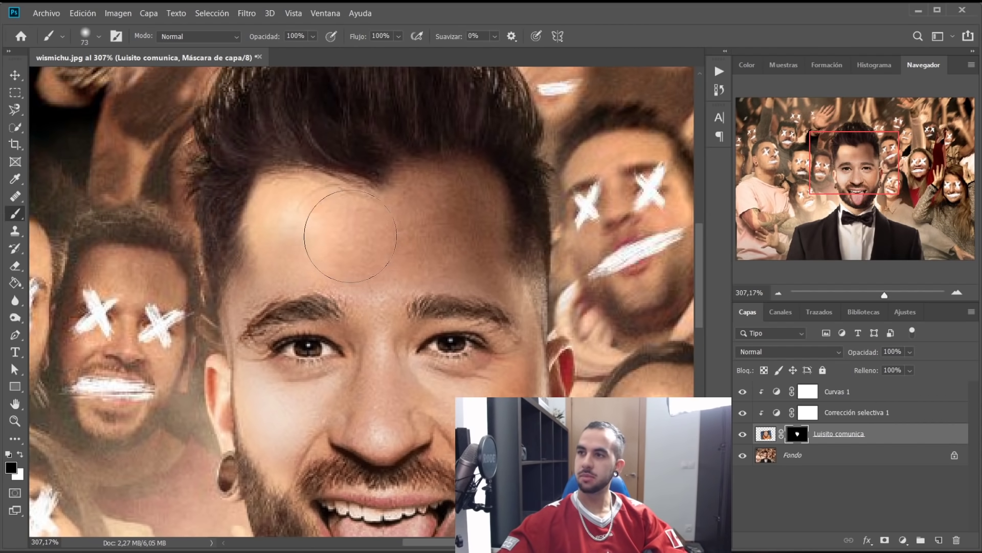
scroll(351, 236, "down", 5)
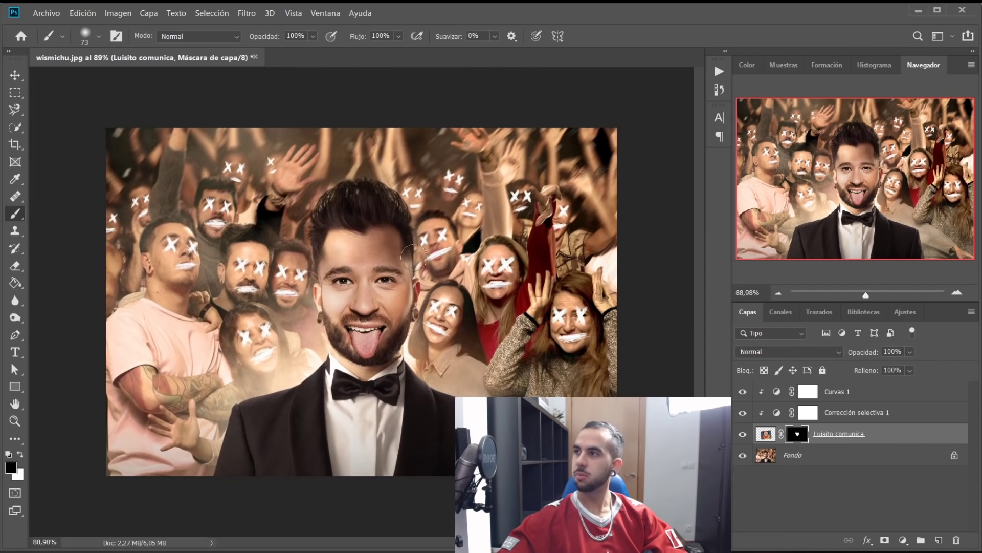
scroll(369, 284, "up", 2)
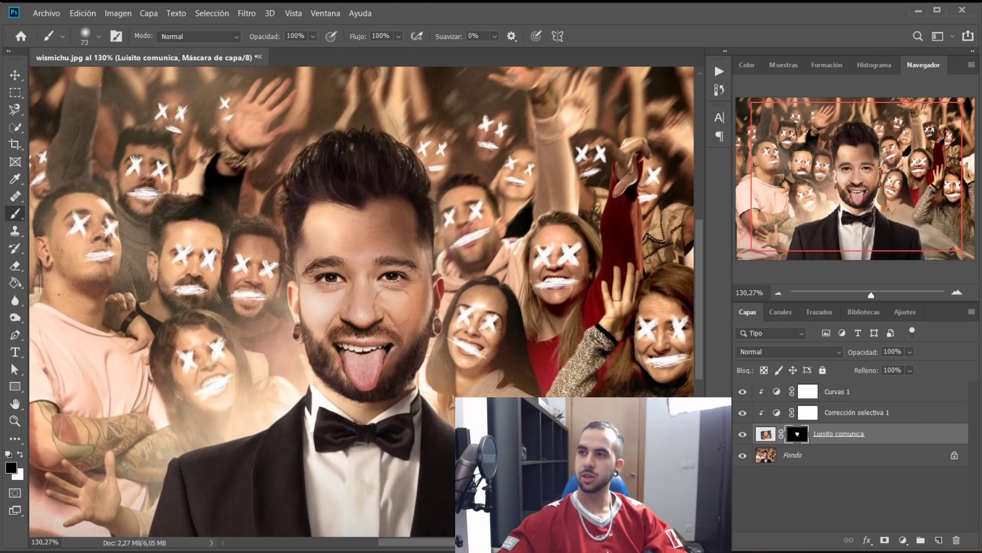
scroll(306, 328, "up", 1)
scroll(306, 327, "up", 1)
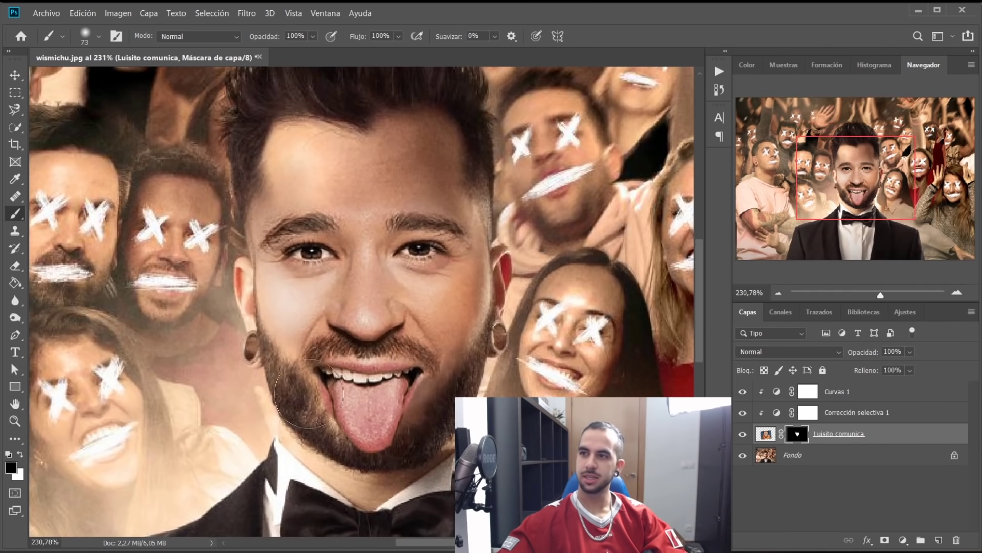
key("z")
left_click_drag(358, 271, 406, 271)
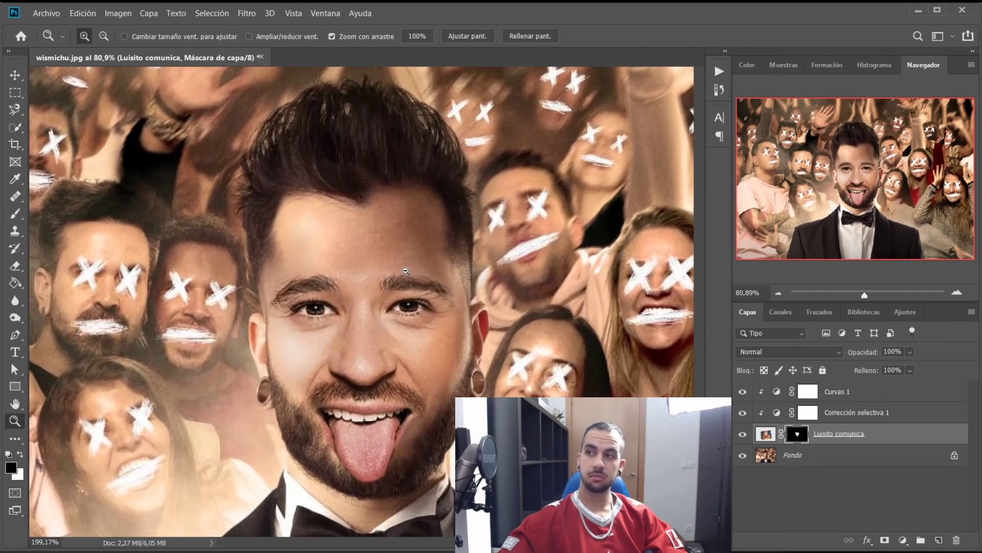
left_click(406, 271, "alt")
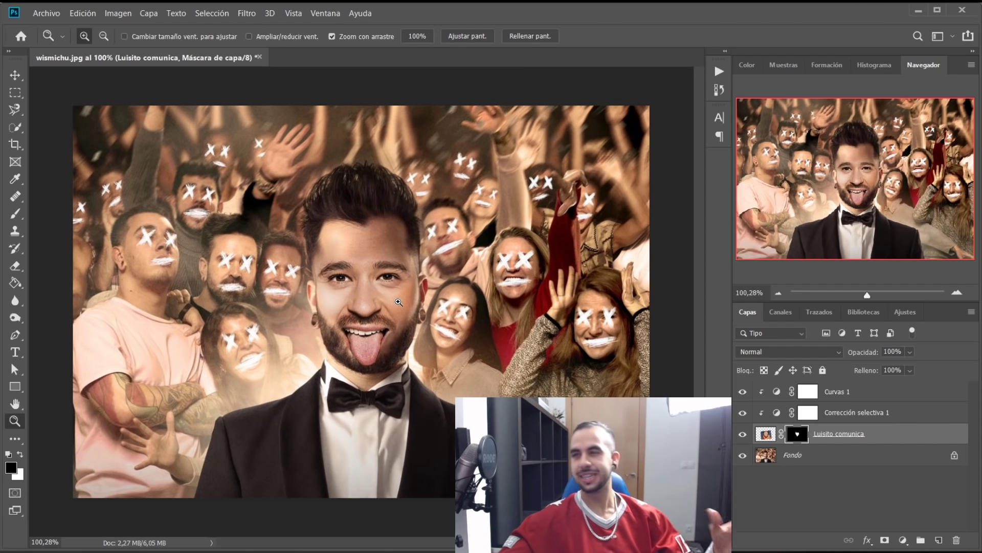
Step: Save a JPEG copy of the crowd composite named 'Wisit' in the Editado folder
key("ctrl+shift+s")
double_click(155, 108)
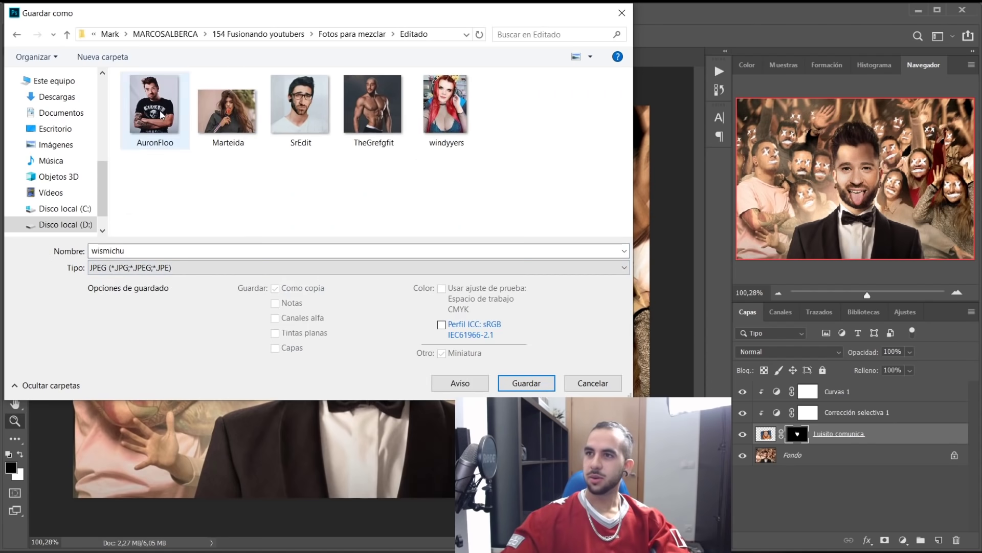
type("W")
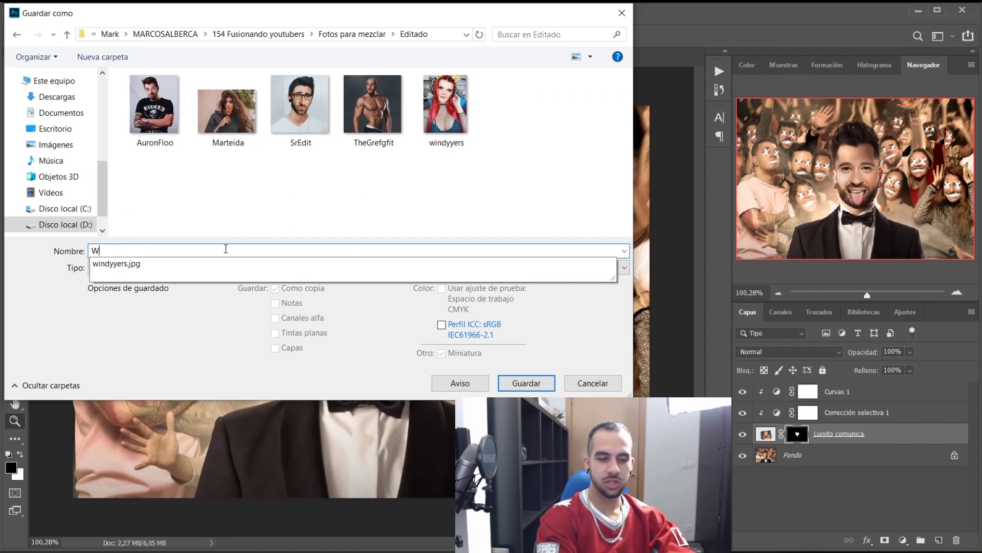
type("isitoComun")
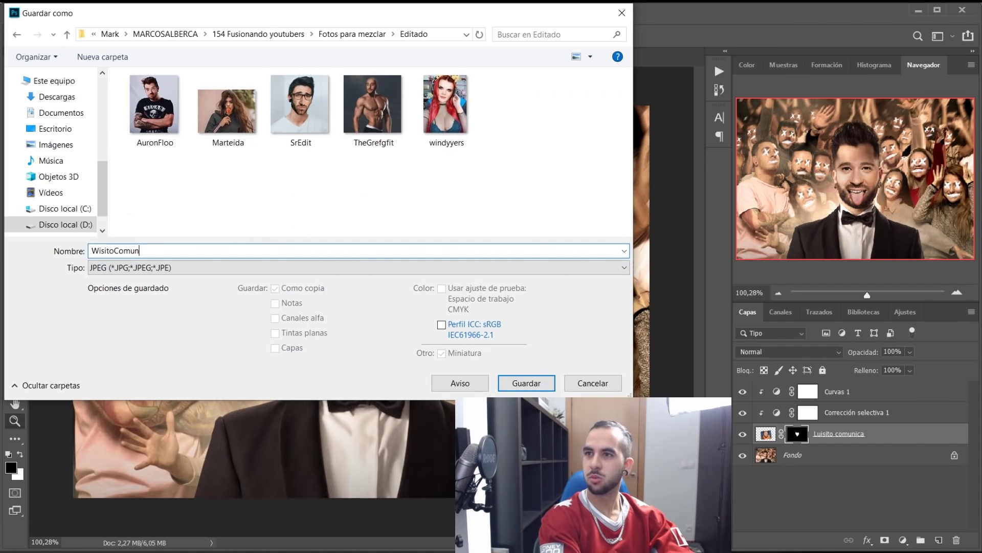
key("Return")
right_click(426, 273)
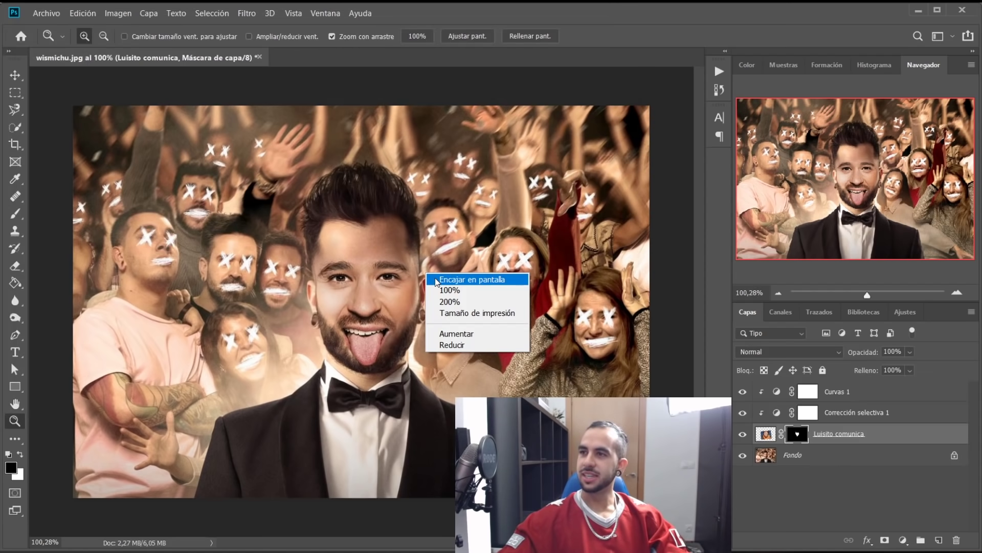
left_click(440, 331)
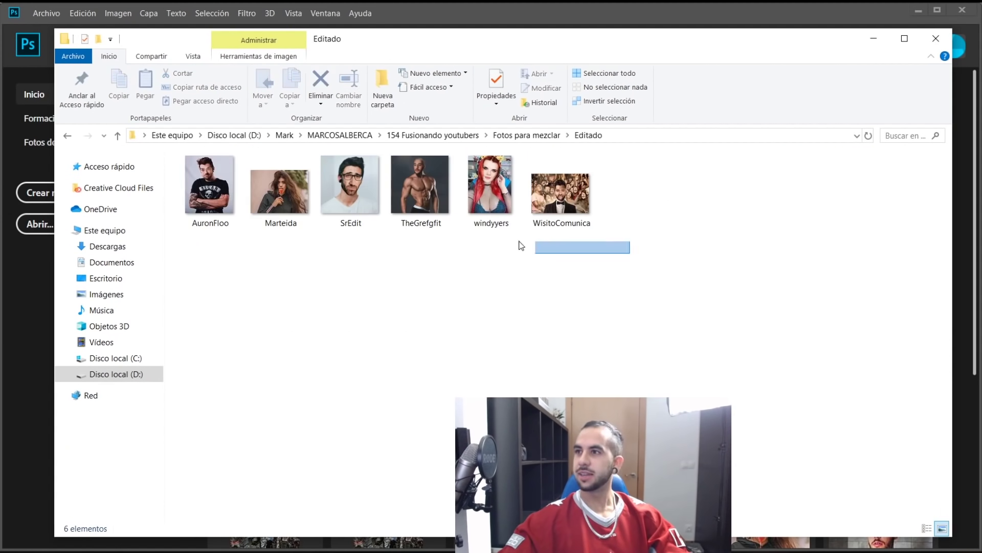
Step: Select the six saved composites and switch the Editado view to extra-large icons
left_click_drag(521, 245, 176, 153)
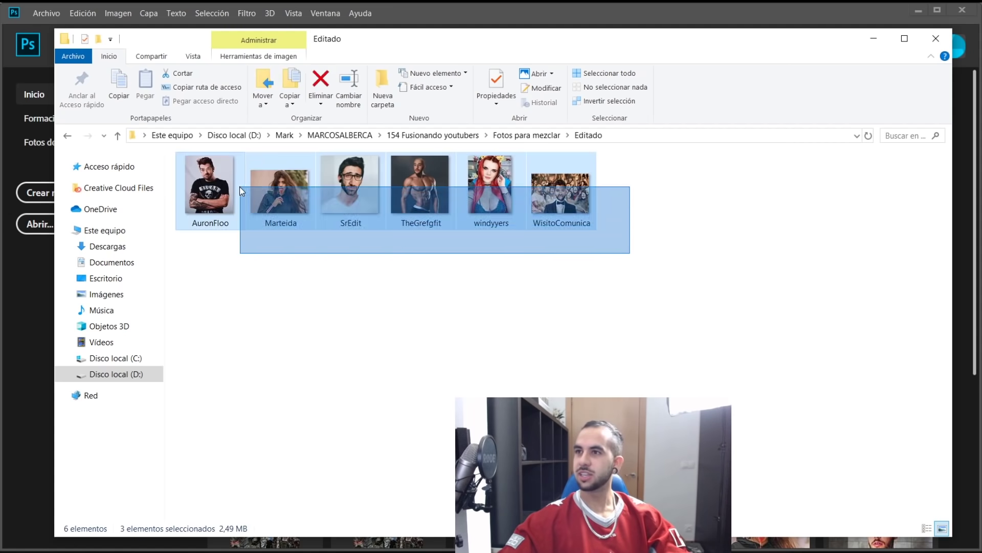
right_click(622, 350)
left_click(490, 354)
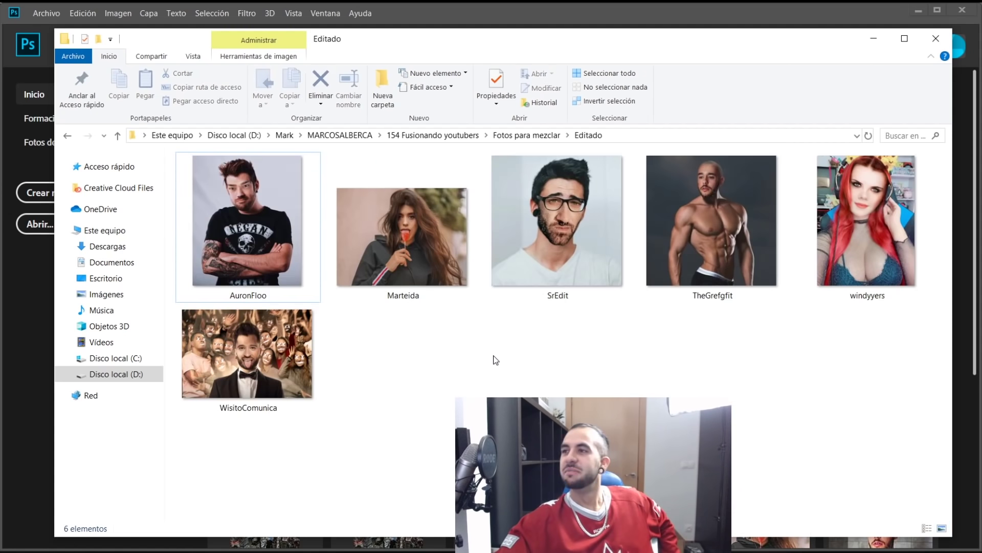